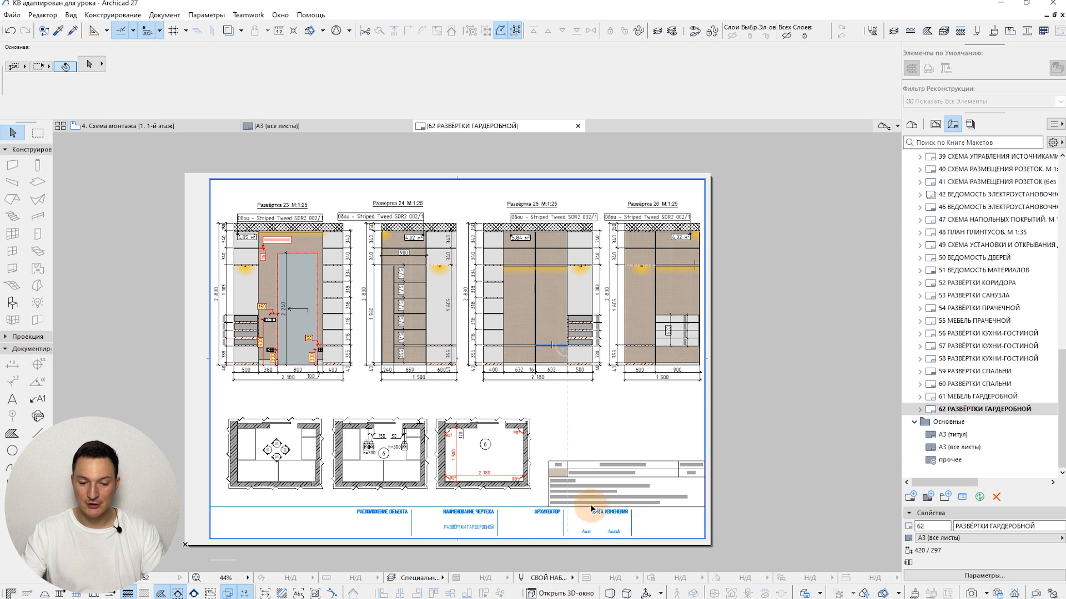
Open the master layout А3 (все листы) at the Лист and Листов labels in its title block
middle_drag(766, 475, 771, 464)
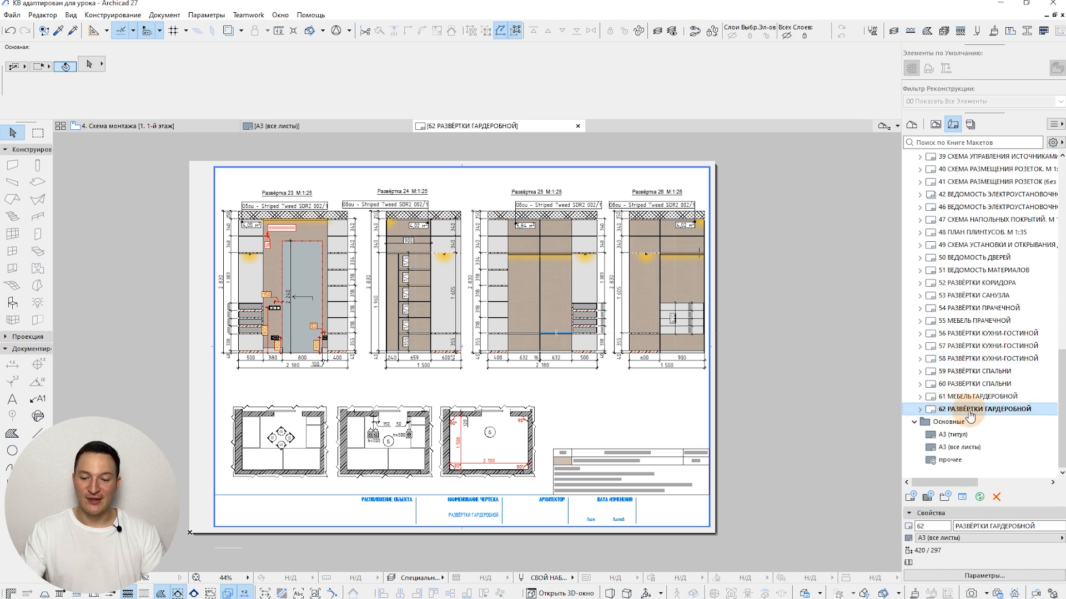
click(652, 525)
scroll(652, 525, up, 2)
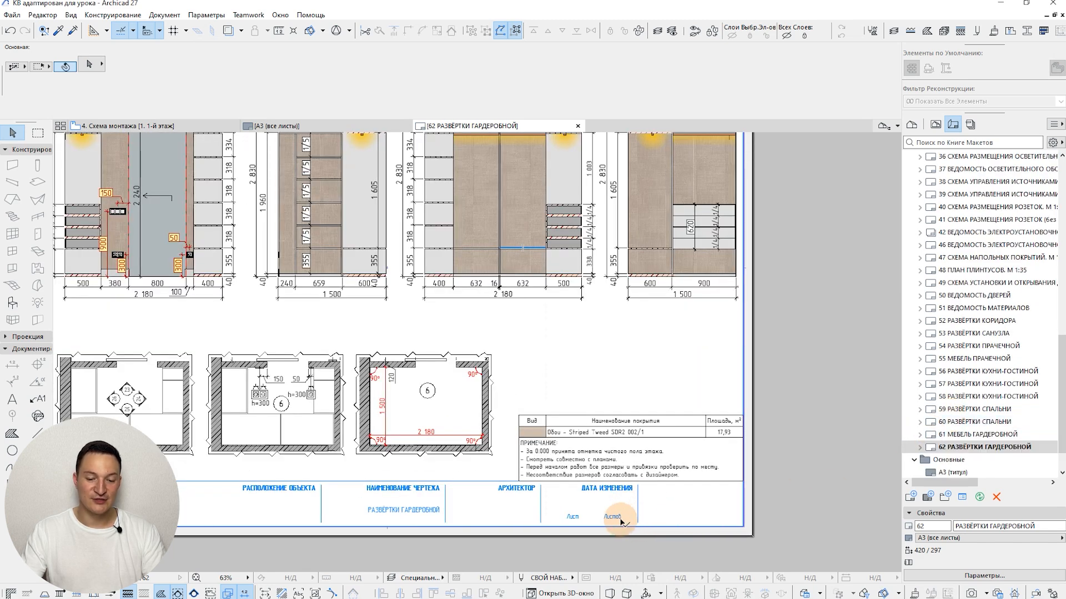
click(935, 452)
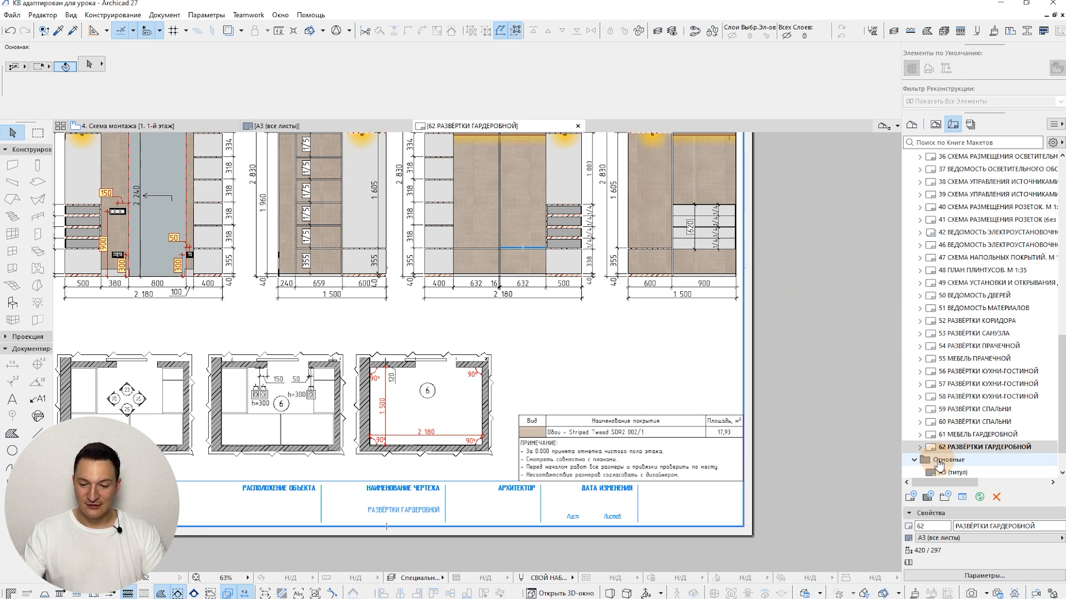
click(347, 126)
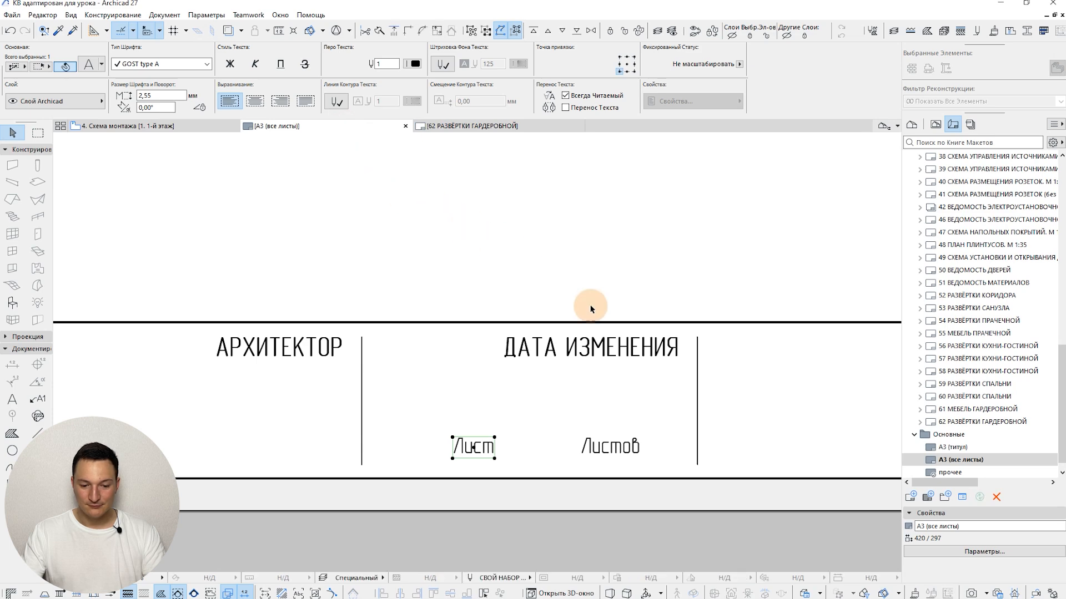
scroll(652, 299, down, 4)
click(637, 266)
scroll(604, 339, down, 1)
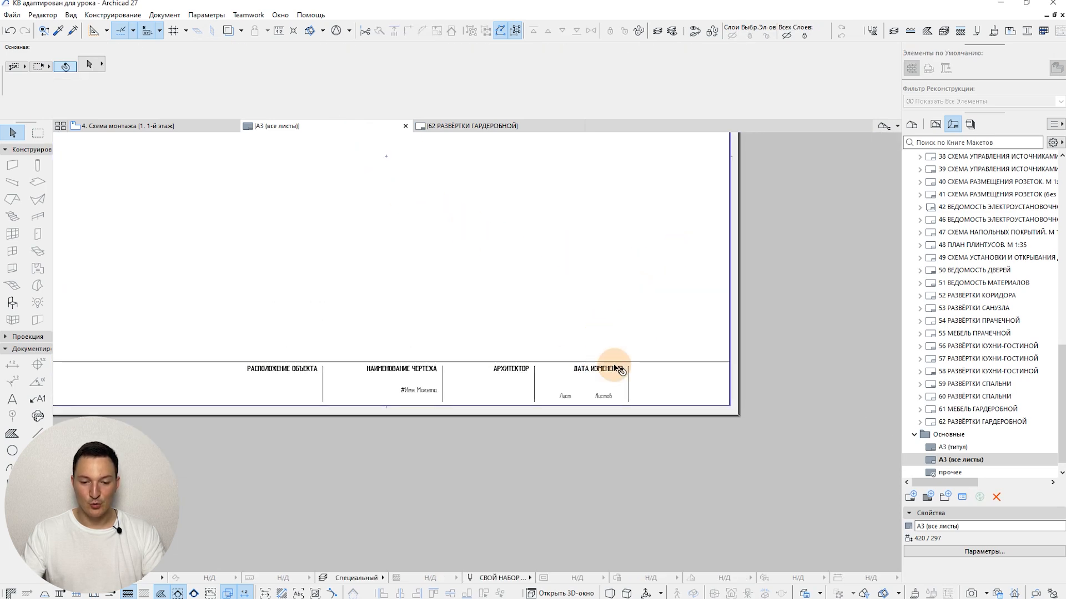
scroll(576, 399, up, 3)
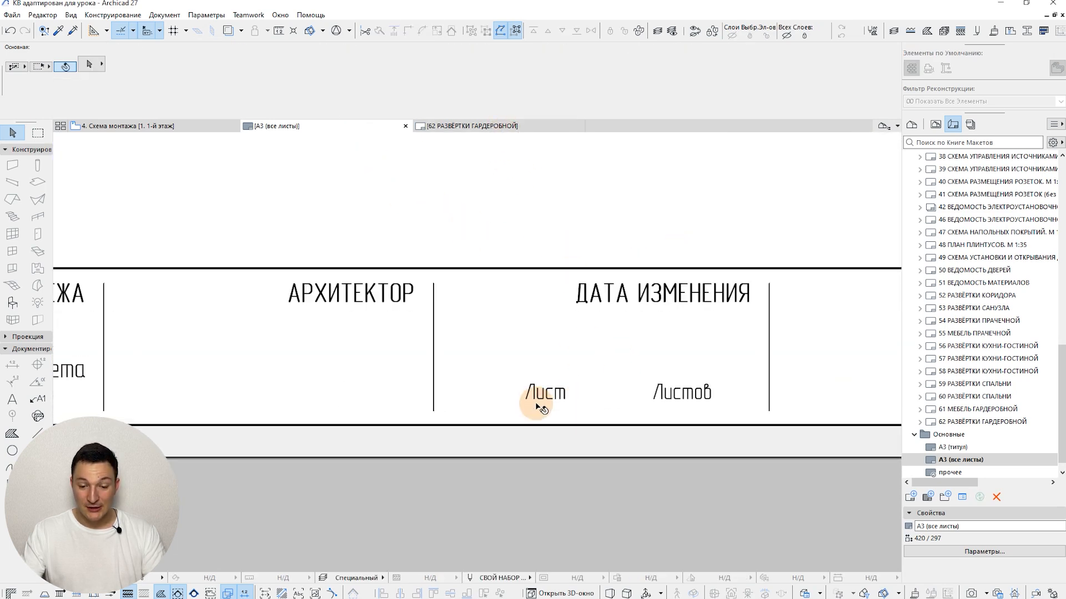
Copy the Лист label about 9 mm horizontally into the gap before Листов
click(552, 397)
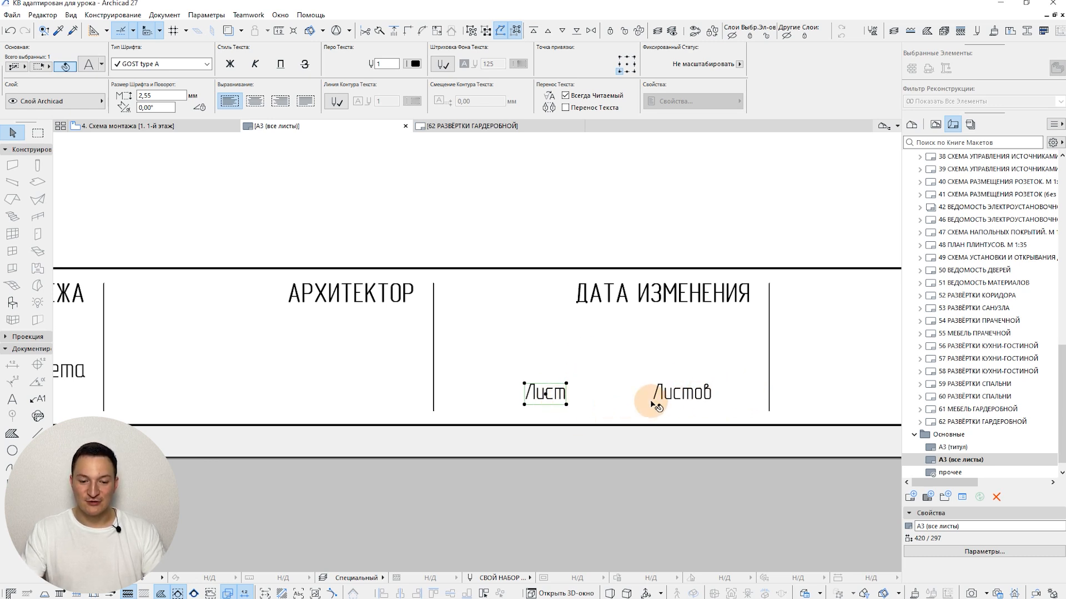
click(546, 396)
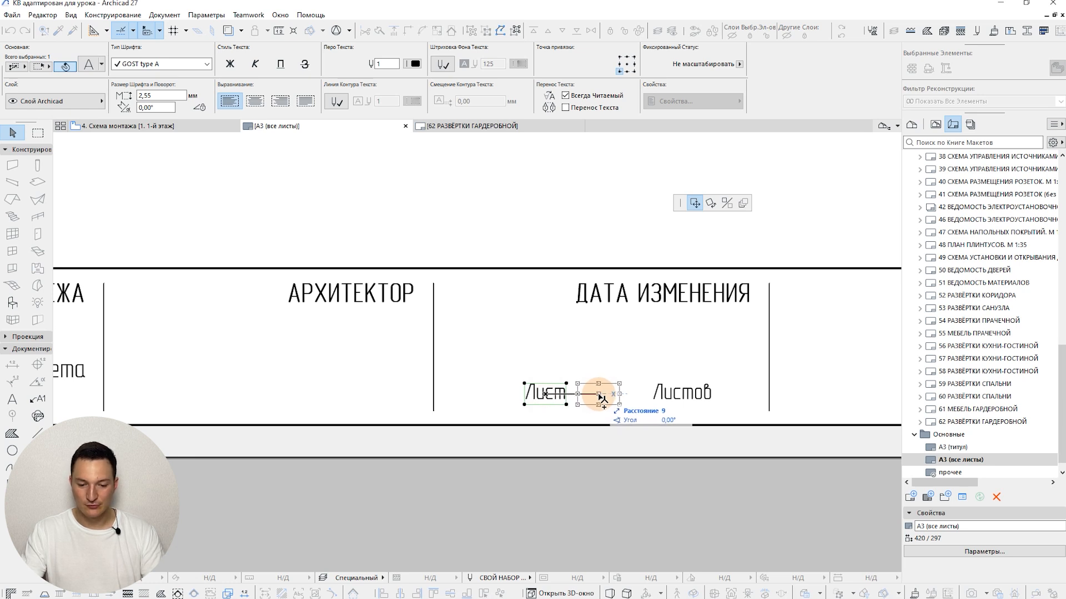
click(597, 396)
Replace the copied Лист label's text with the ID Макета autotext from the Макет group
double_click(612, 396)
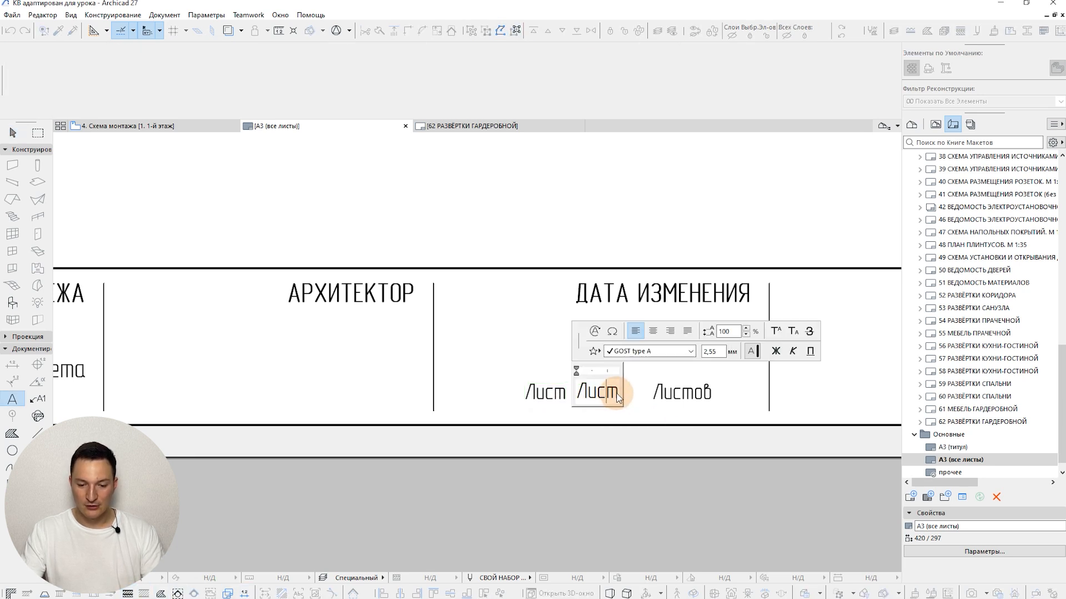
double_click(600, 393)
click(575, 395)
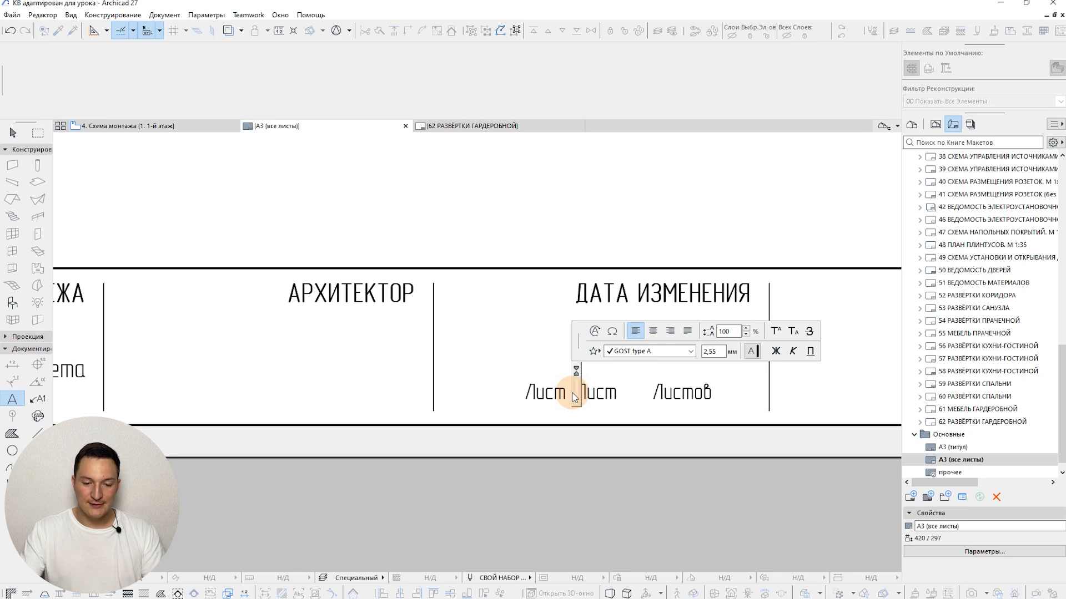
click(595, 332)
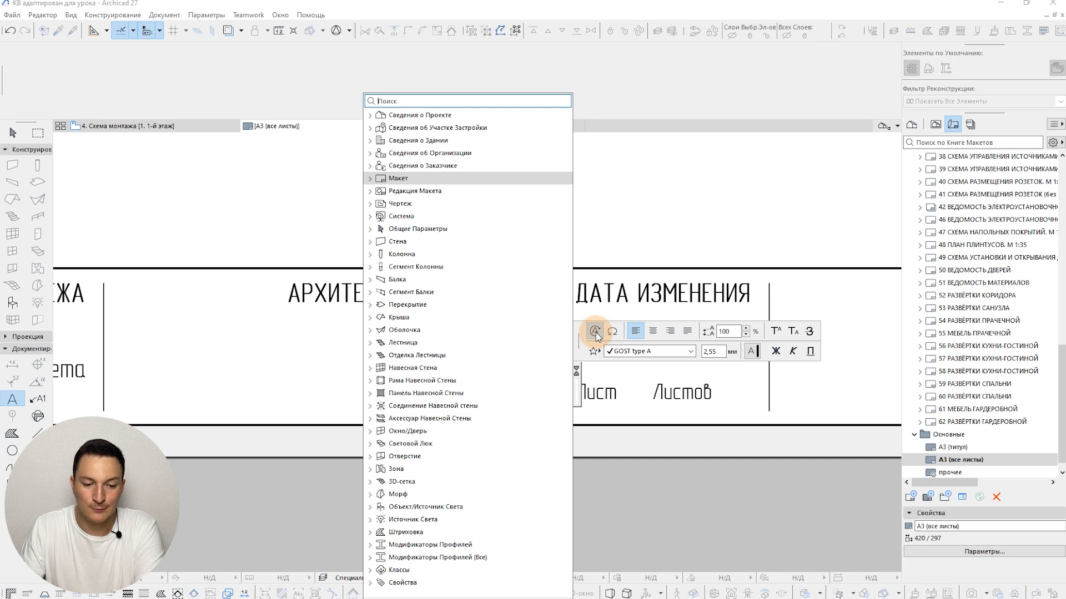
click(371, 181)
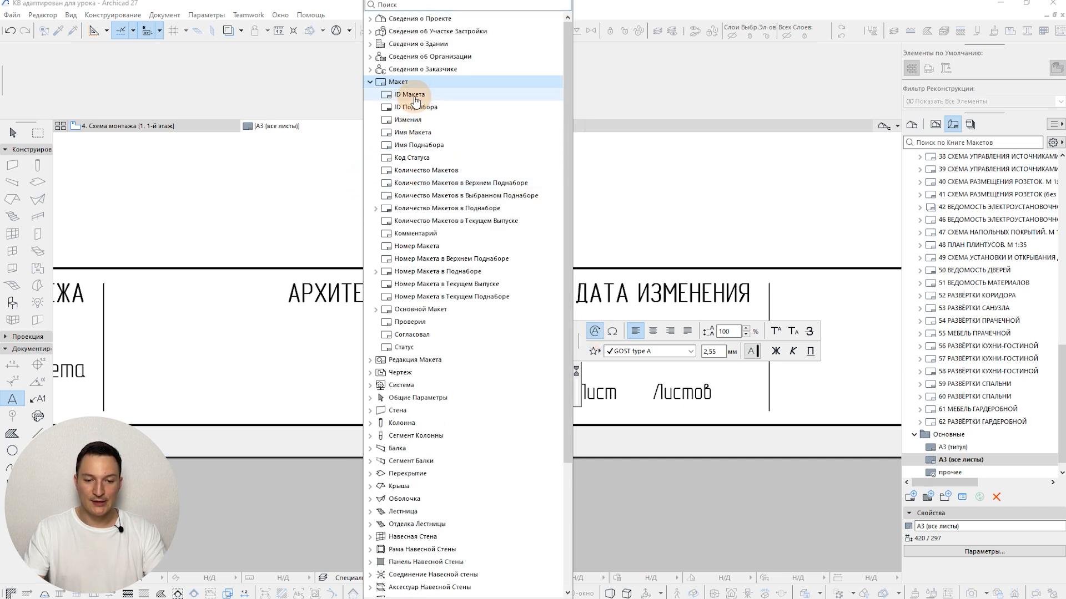
double_click(432, 96)
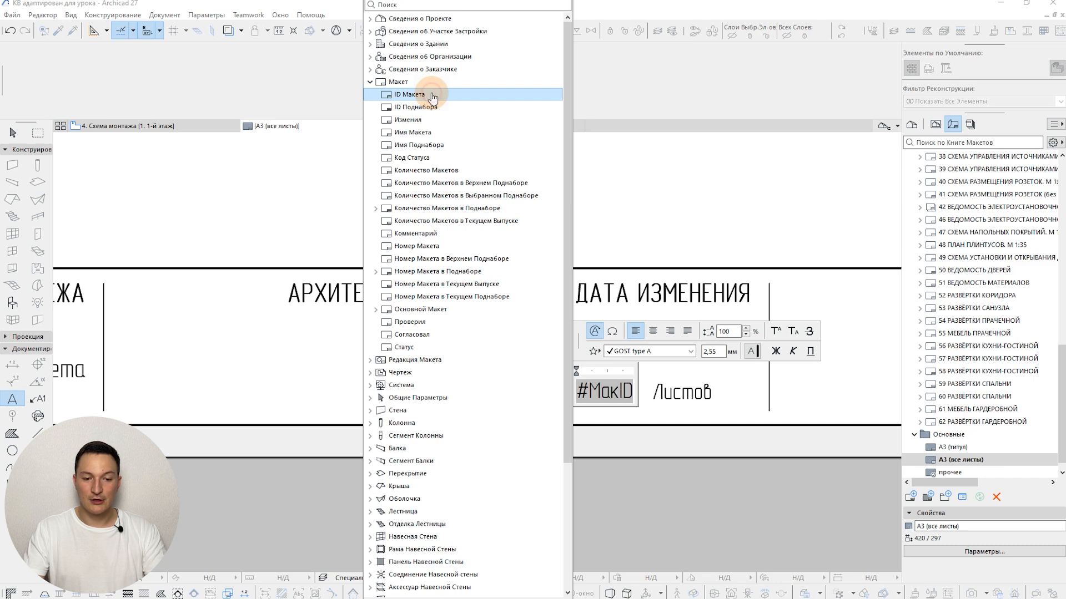
click(618, 398)
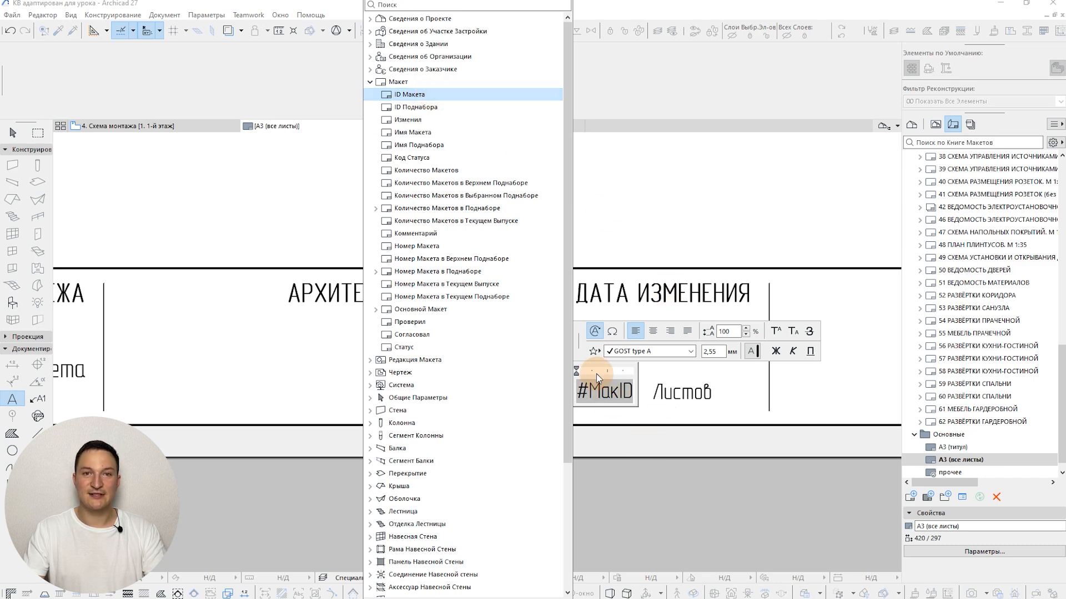
click(656, 467)
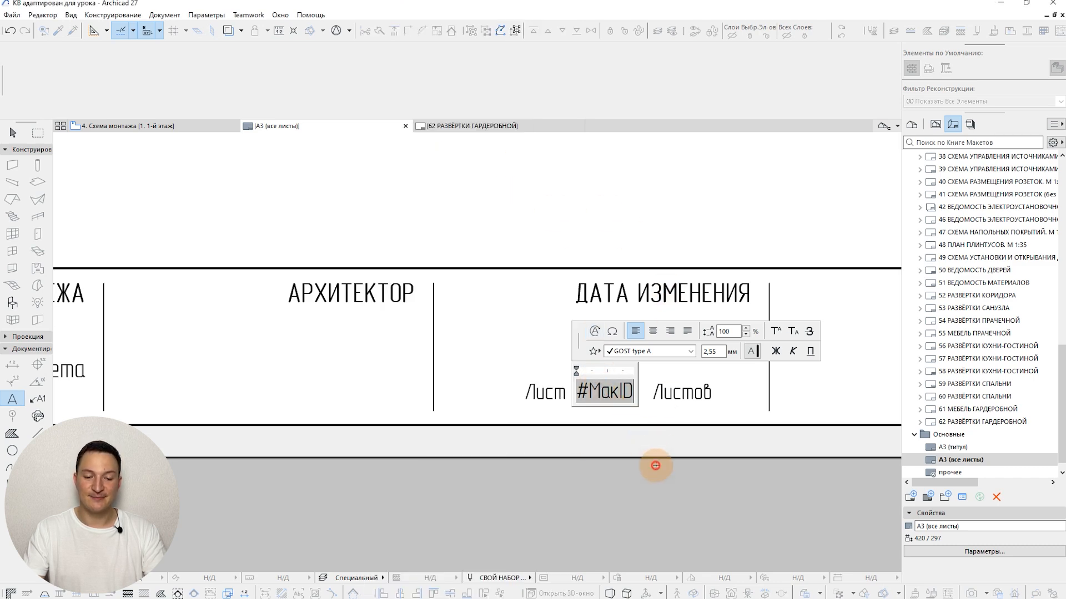
click(615, 455)
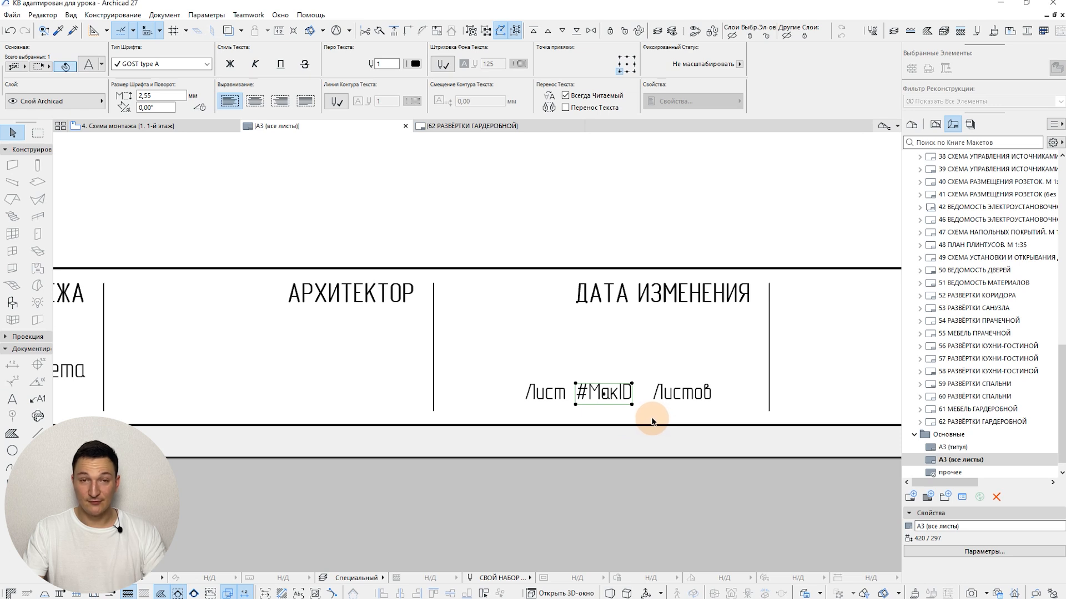
Check the sheet number in the title block of layout 62 РАЗВЁРТКИ ГАРДЕРОБНОЙ
scroll(651, 416, down, 3)
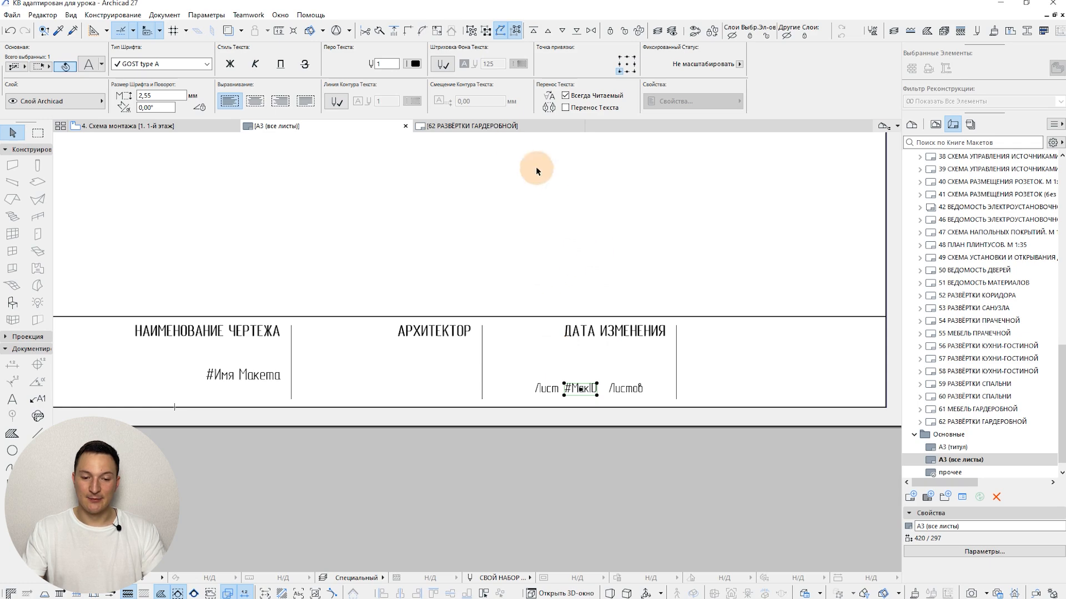
click(500, 126)
scroll(620, 504, up, 4)
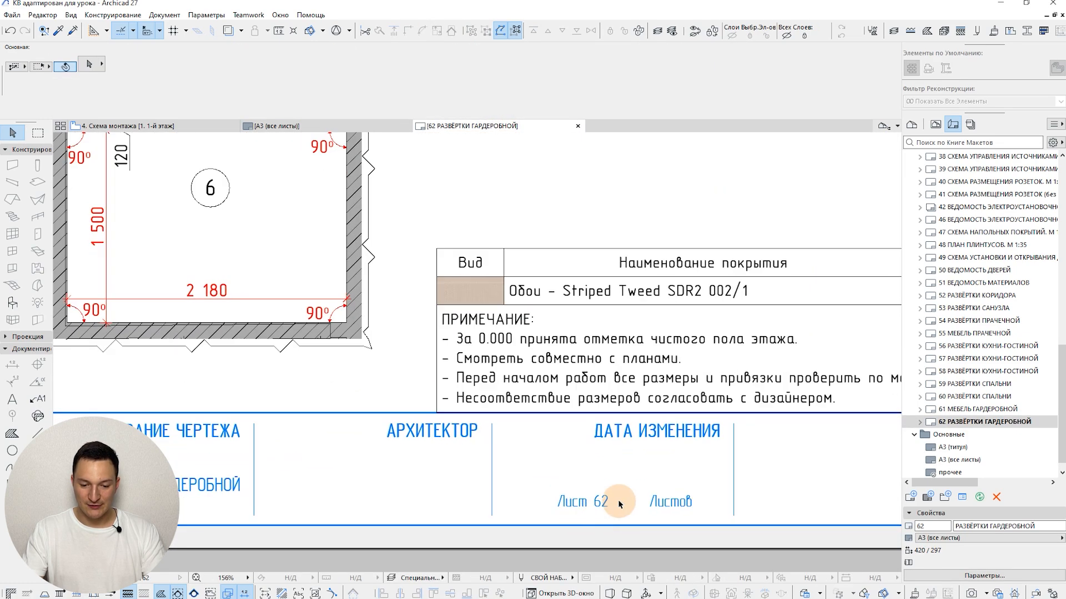
scroll(620, 503, up, 4)
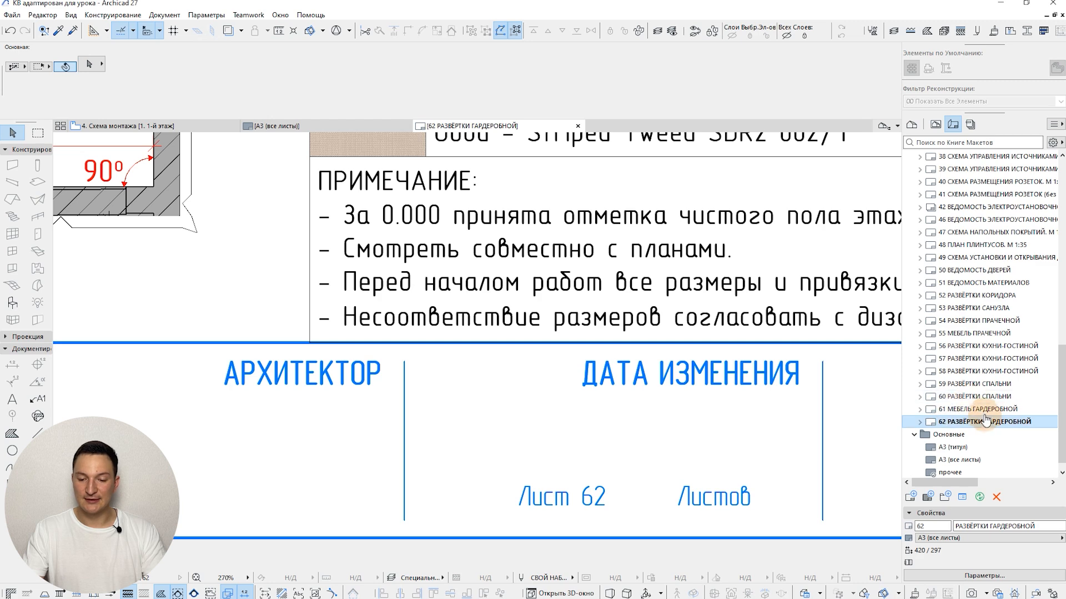
Open layout 61 МЕБЕЛЬ ГАРДЕРОБНОЙ and browse neighbouring layouts back to 62, comparing their title block sheet numbers
double_click(952, 409)
scroll(991, 396, down, 1)
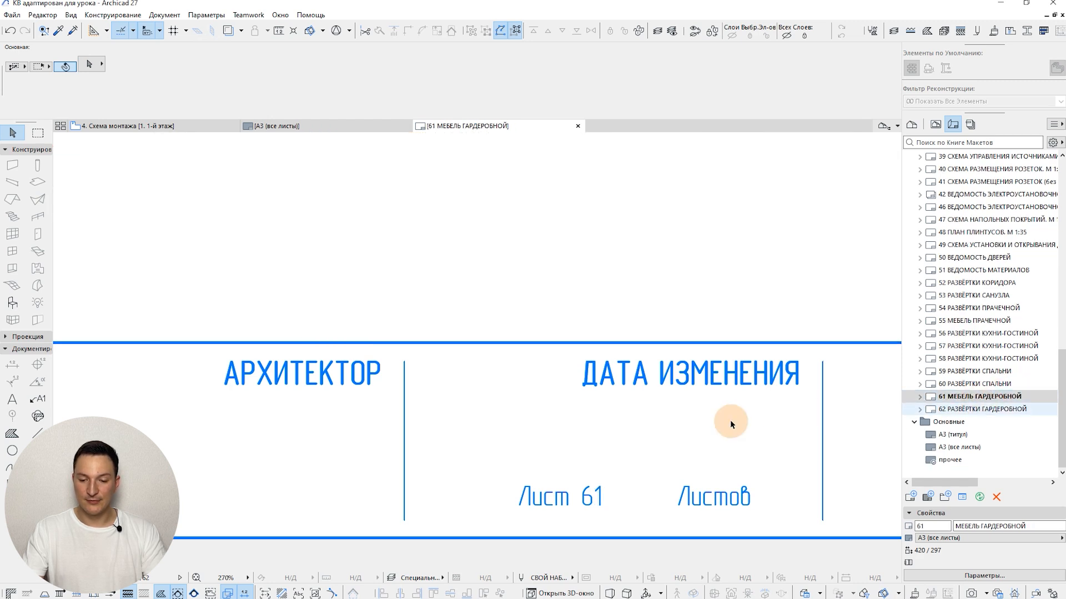
scroll(731, 419, down, 8)
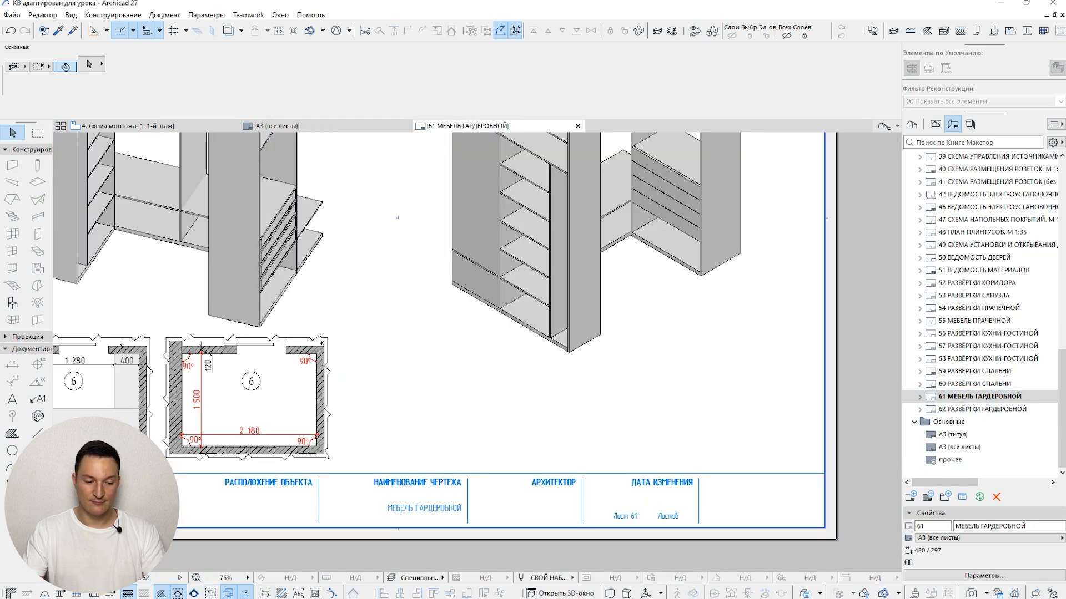
click(104, 578)
click(104, 578)
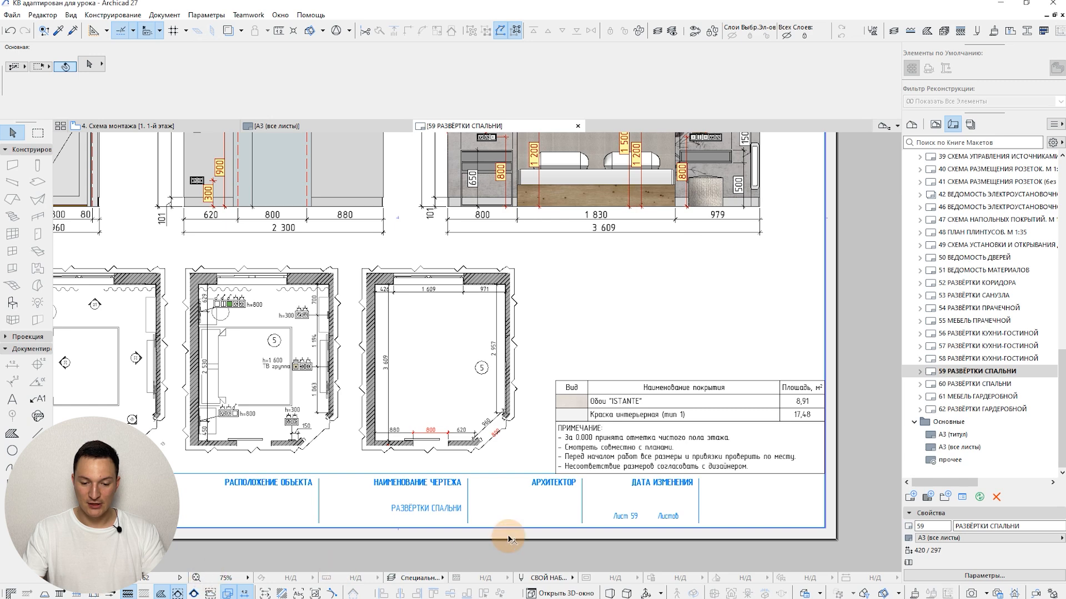
click(177, 577)
click(177, 578)
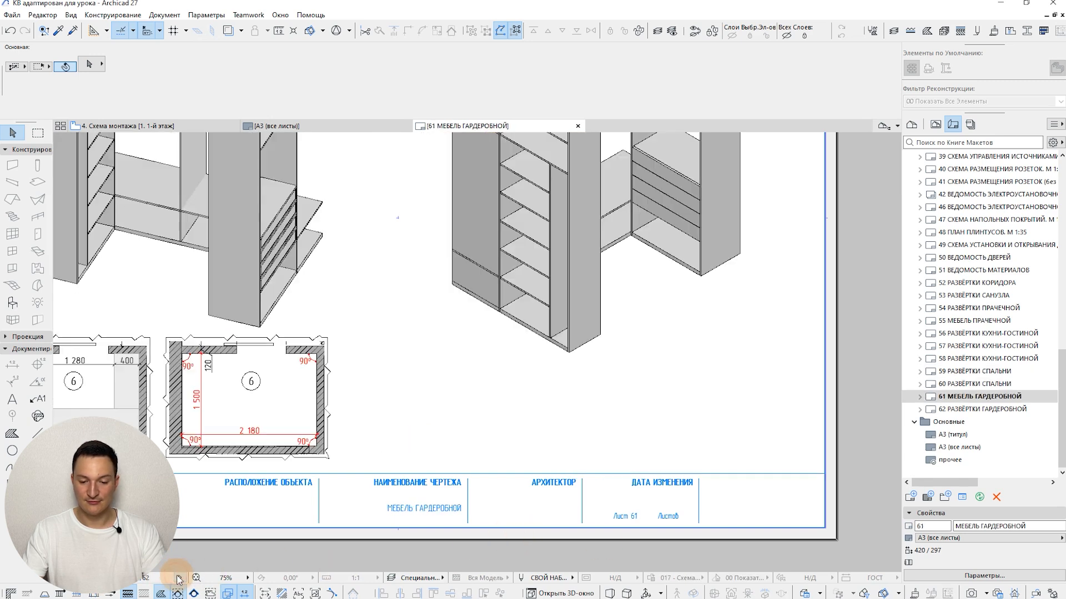
click(177, 578)
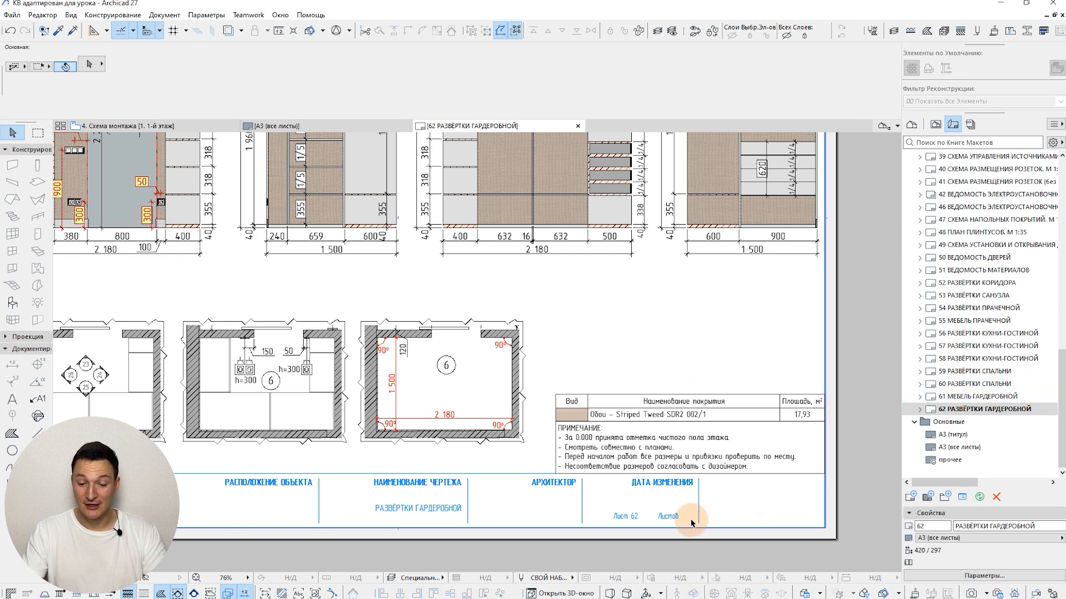
Set the first of the three small plan drawings on the wardrobe elevations layout as the autotext reference
scroll(691, 519, up, 1)
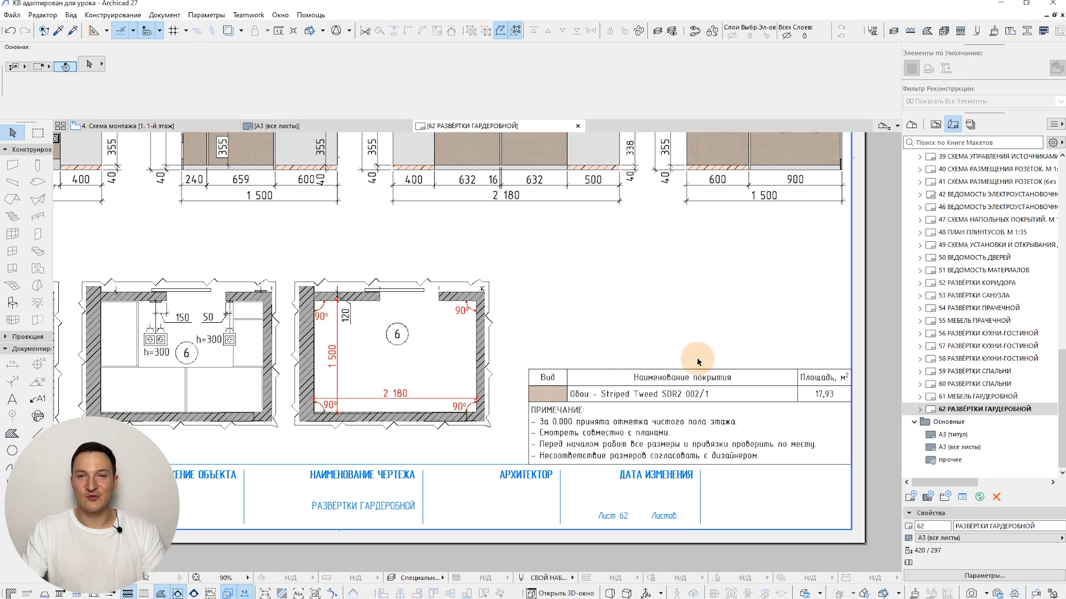
scroll(697, 357, down, 5)
middle_drag(631, 433, 627, 346)
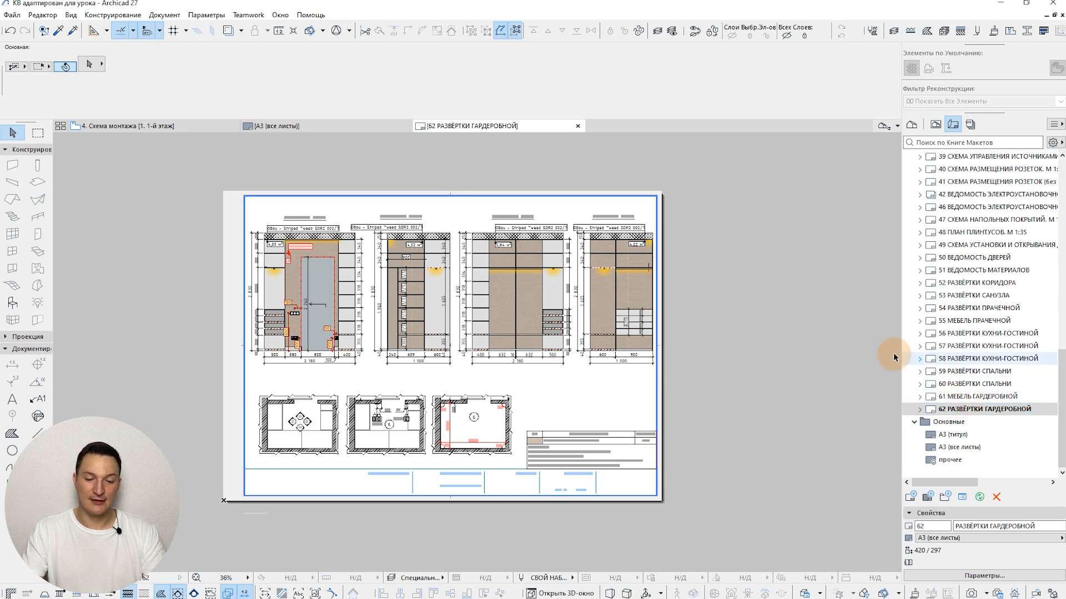
middle_drag(599, 422, 635, 410)
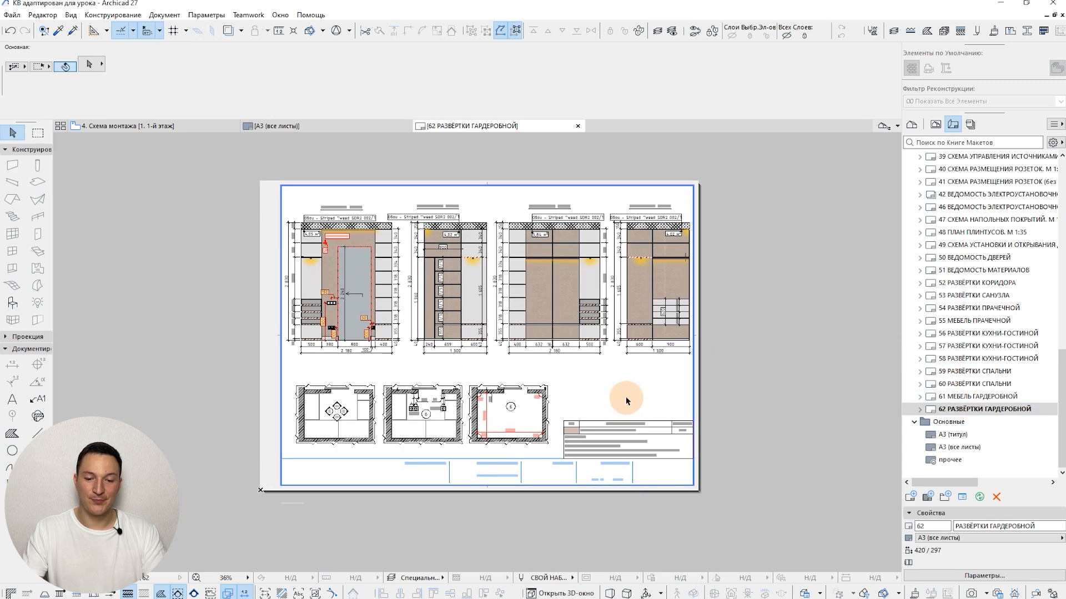
scroll(623, 398, up, 1)
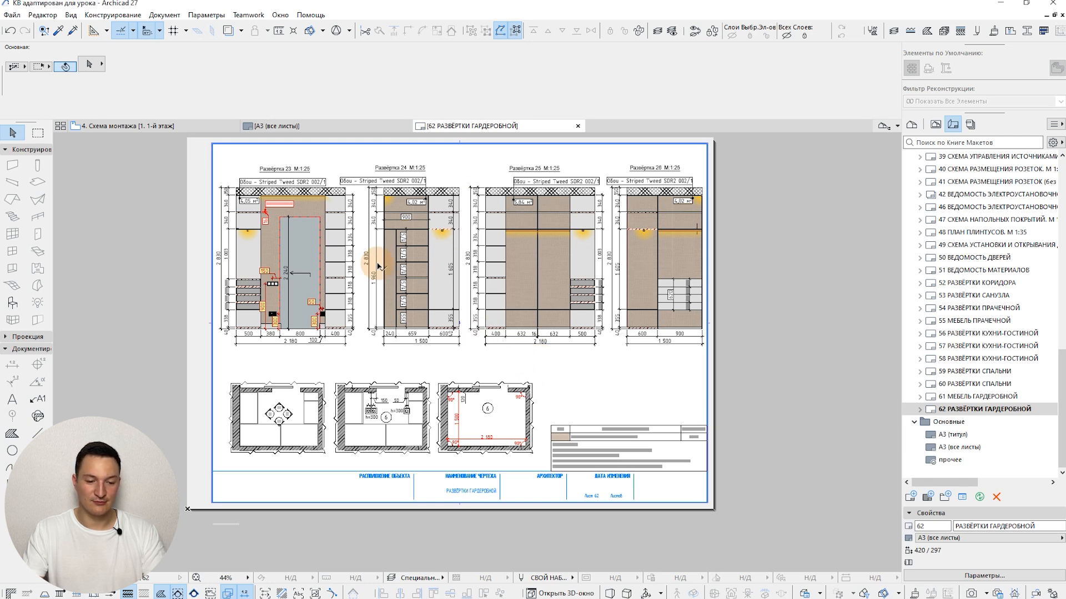
click(305, 413)
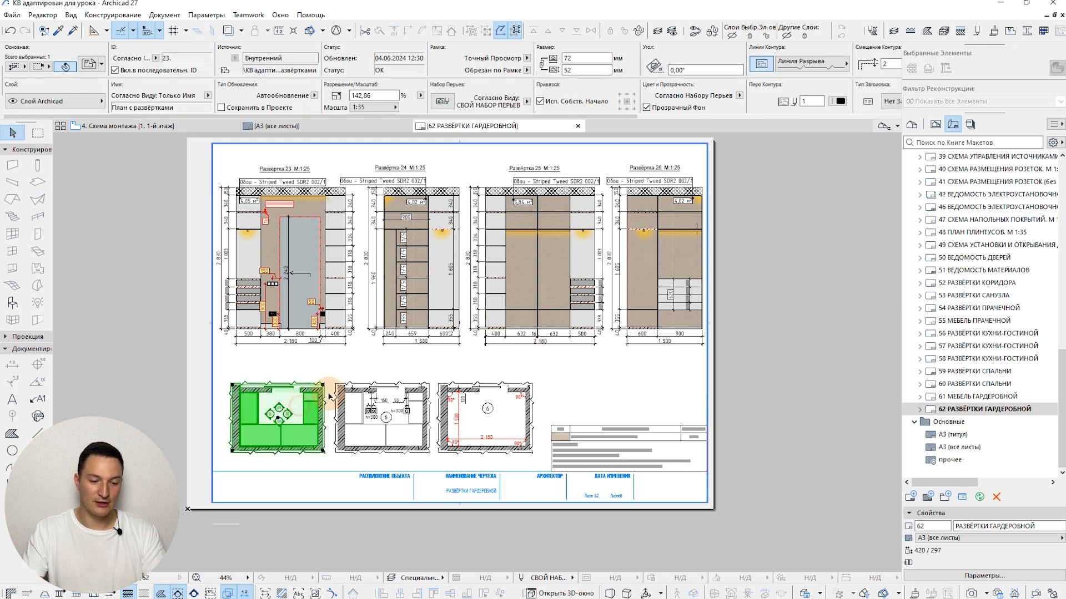
right_click(298, 403)
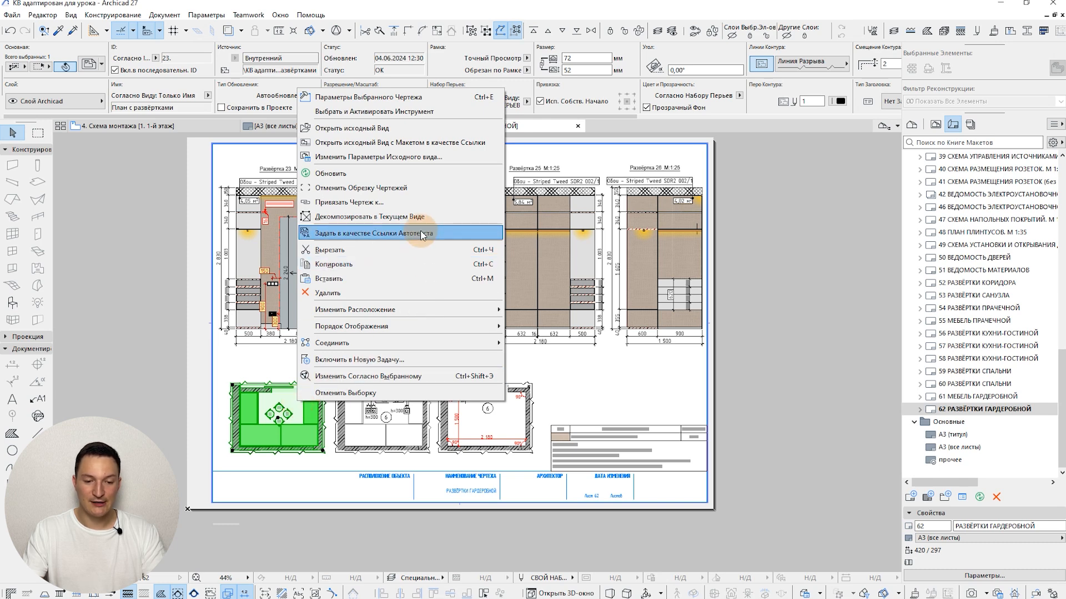
click(451, 233)
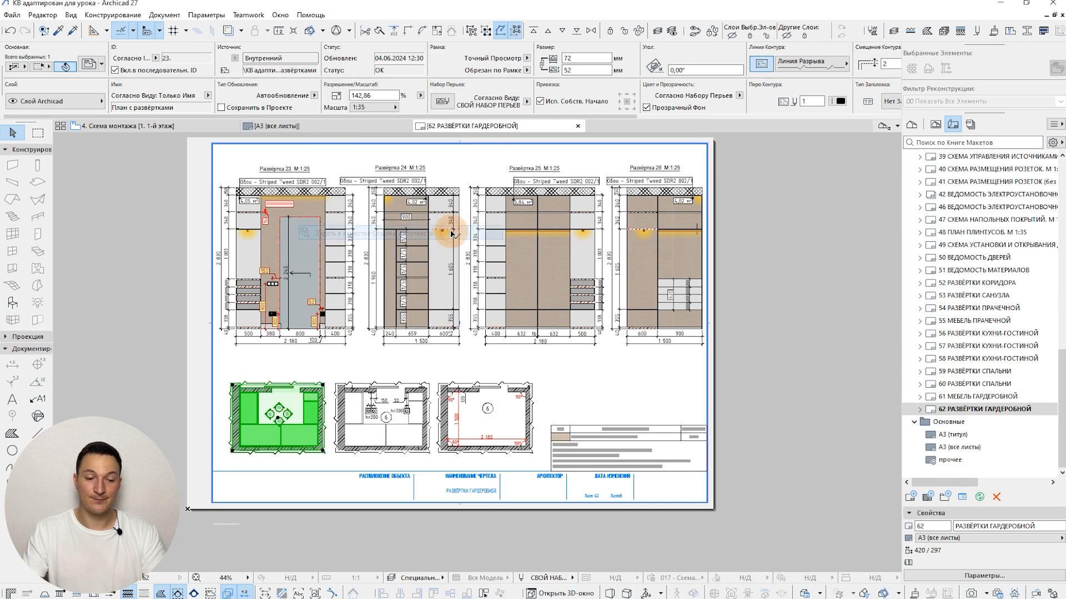
Return to the master layout А3 (все листы) and copy the Листов label a short distance beside the original
click(395, 131)
middle_drag(749, 336, 703, 344)
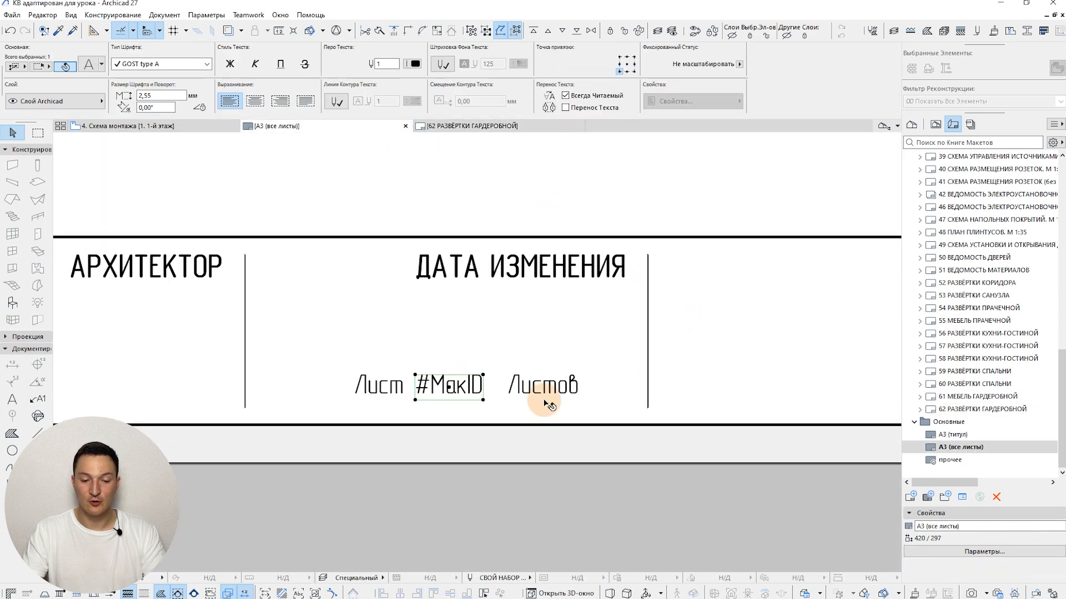
click(558, 397)
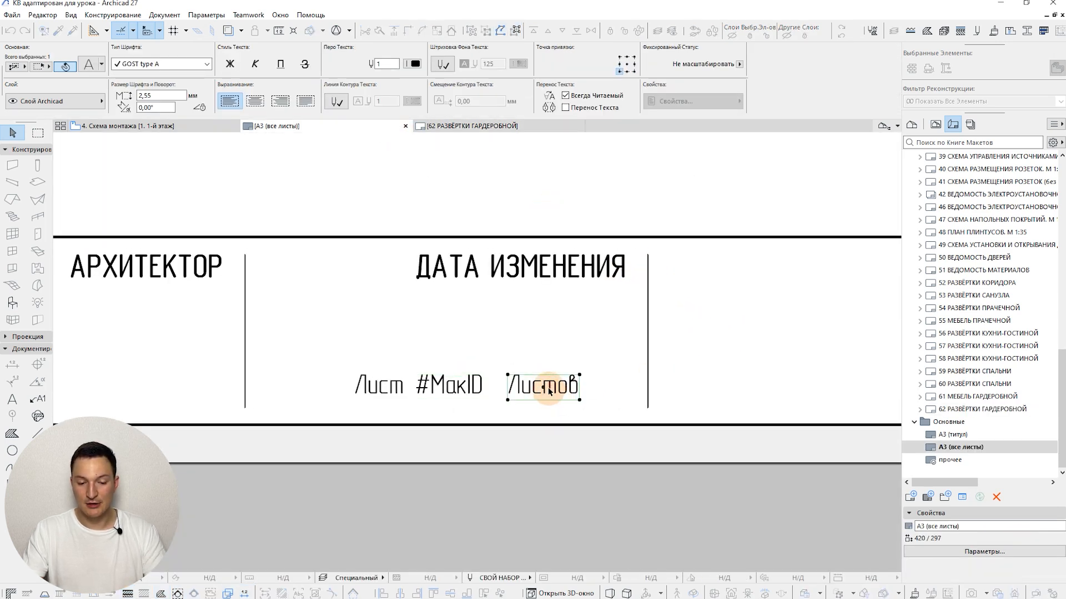
drag(545, 386, 584, 391)
Replace the copied Листов text with the autotext ID Макета (ссылка) from the Ссылка для "План с развёртками" group
double_click(620, 390)
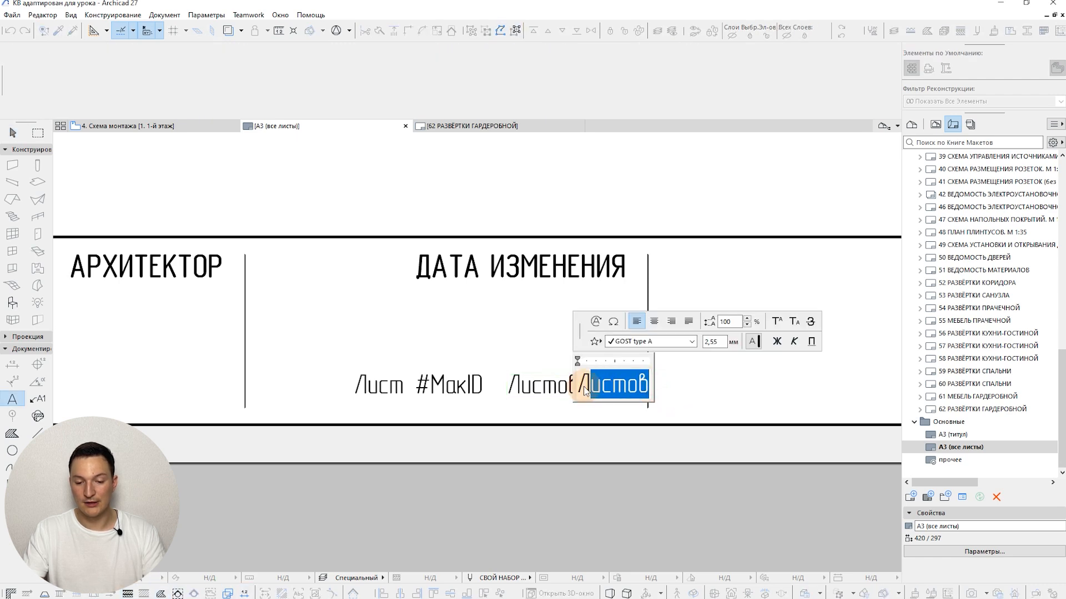
click(585, 388)
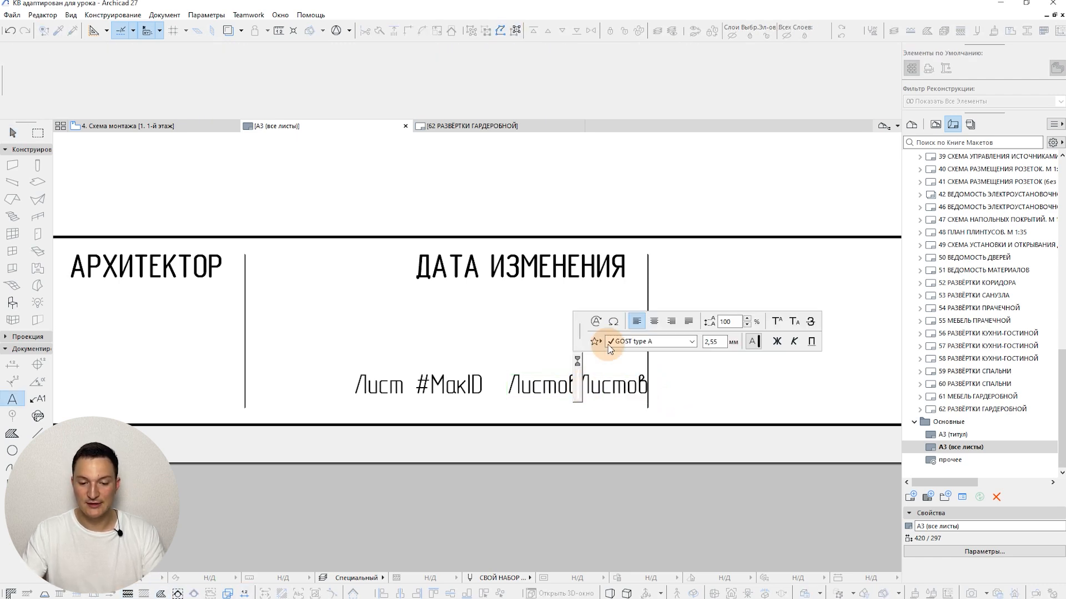
click(597, 322)
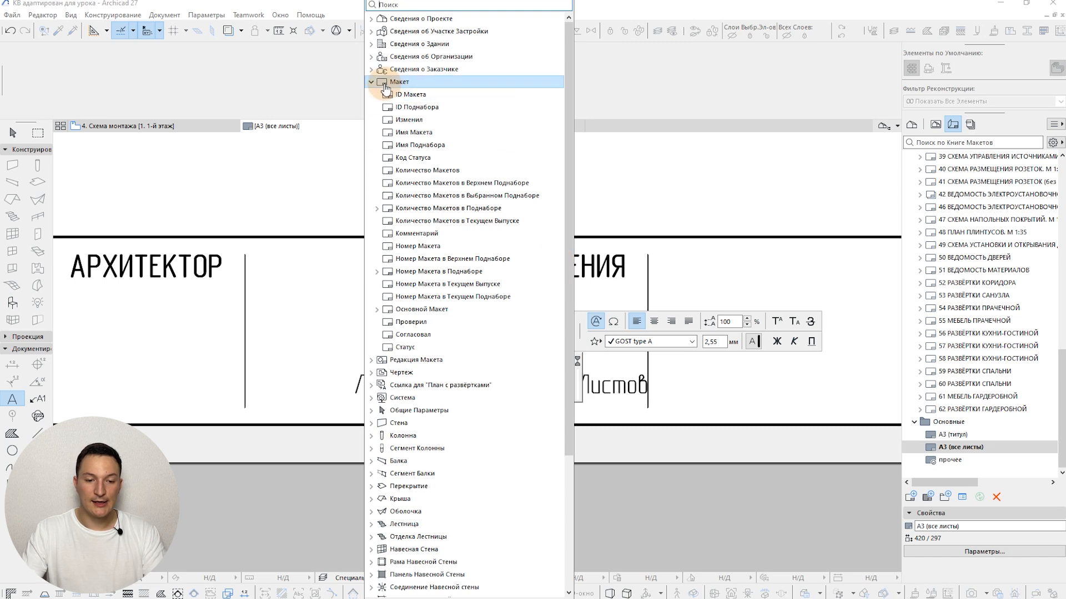
click(372, 82)
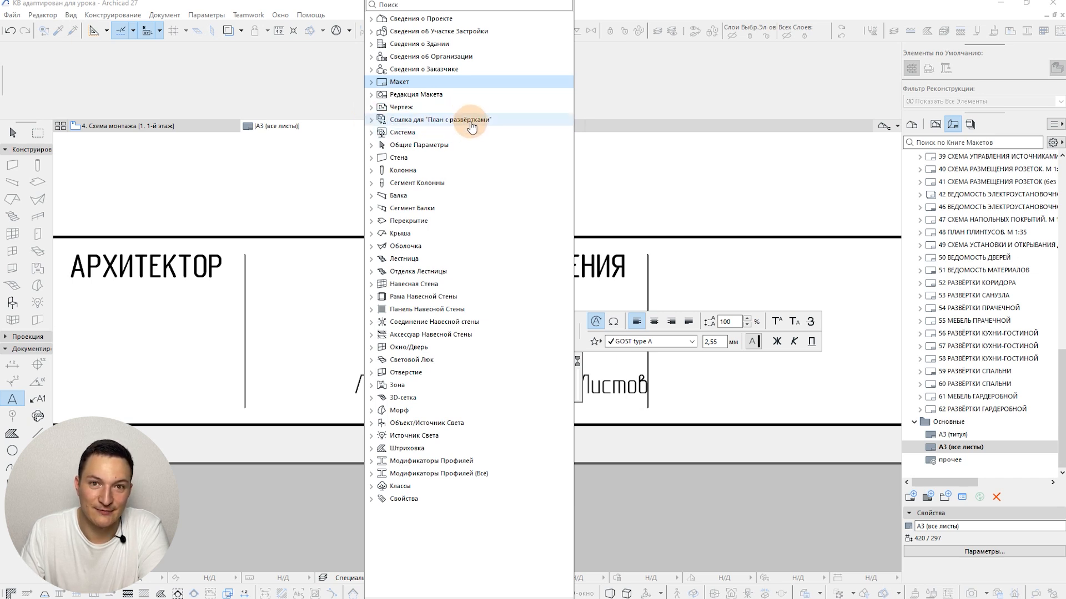
click(371, 119)
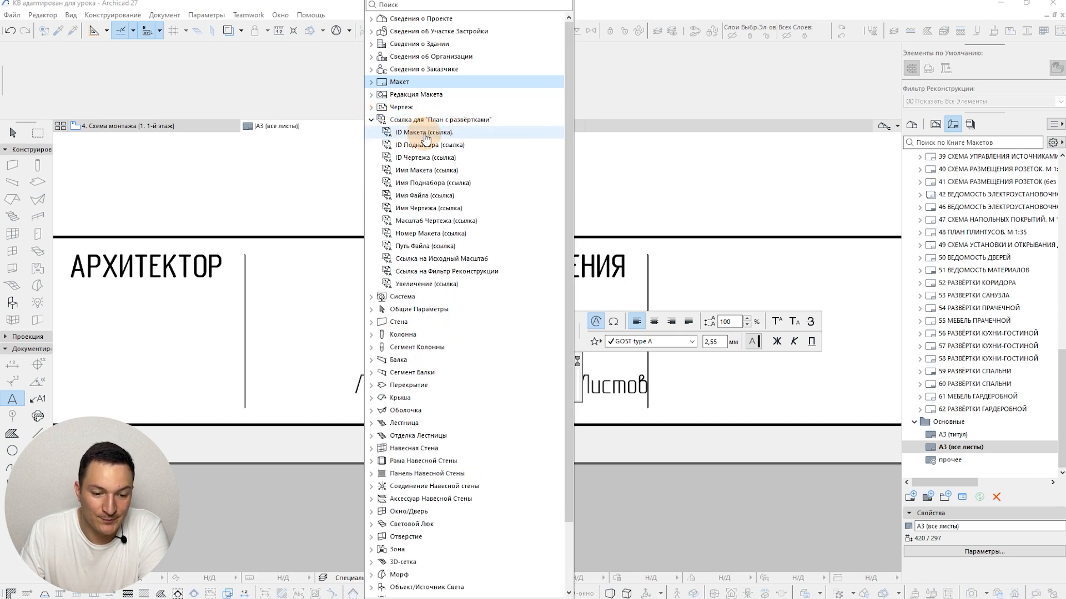
click(467, 136)
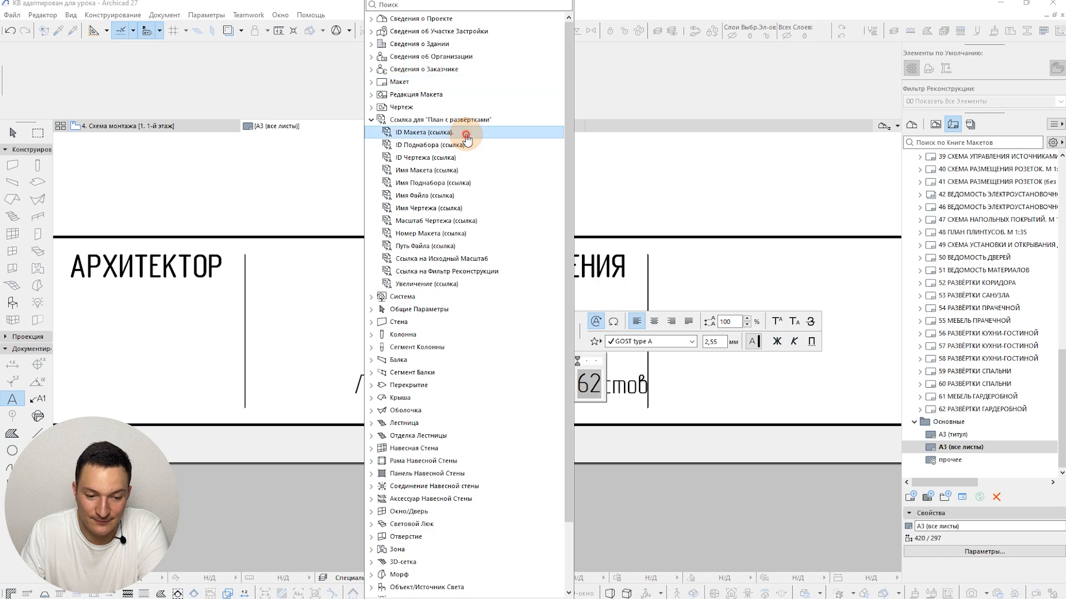
click(702, 436)
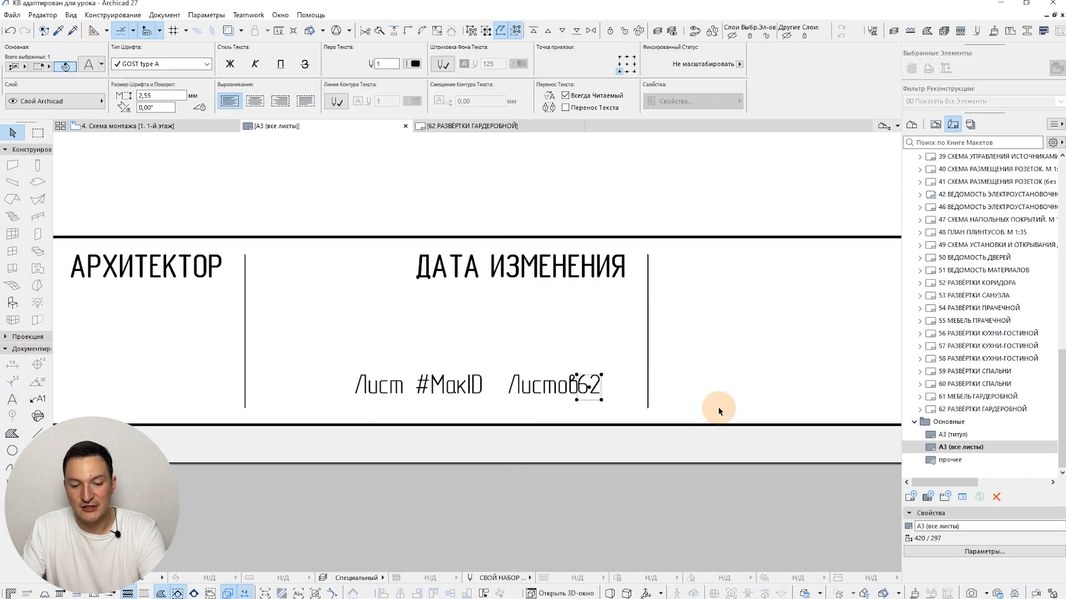
Move the total sheet count autotext slightly away from the Листов label so a gap separates them
scroll(580, 389, up, 3)
drag(588, 375, 610, 376)
click(630, 447)
scroll(631, 448, down, 3)
middle_drag(661, 385, 589, 407)
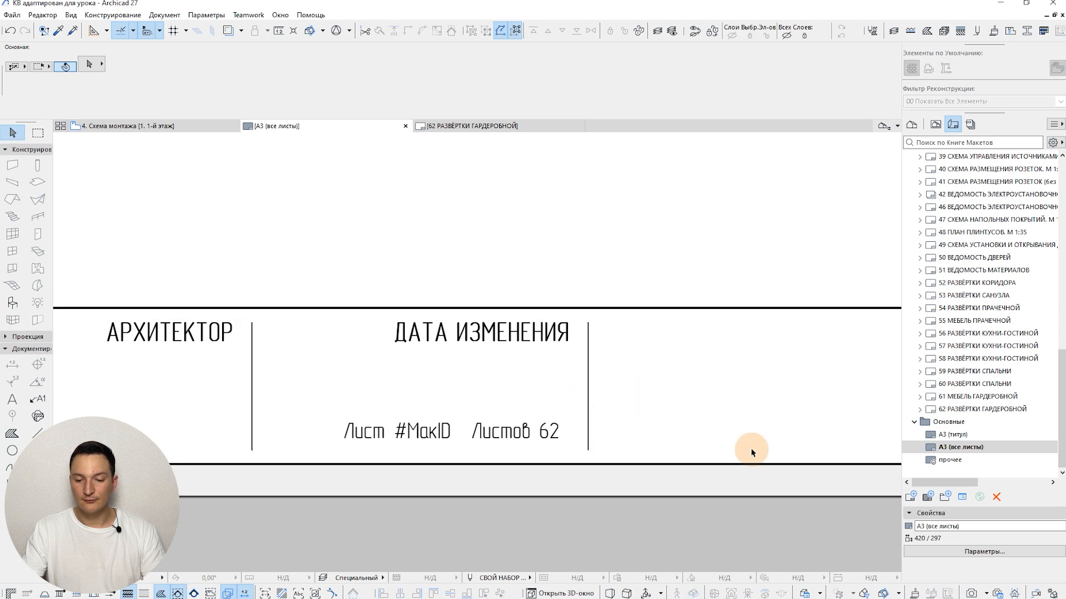
Open layout 62 РАЗВЁРТКИ ГАРДЕРОБНОЙ and check the Лист and Листов numbers in its title block
click(489, 131)
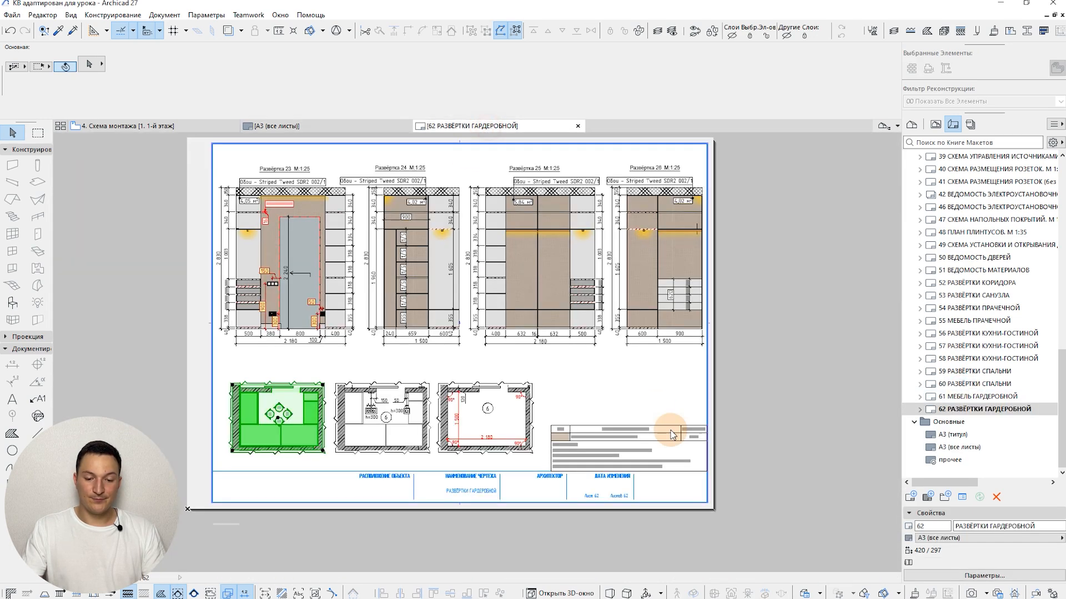
click(630, 492)
scroll(630, 493, up, 3)
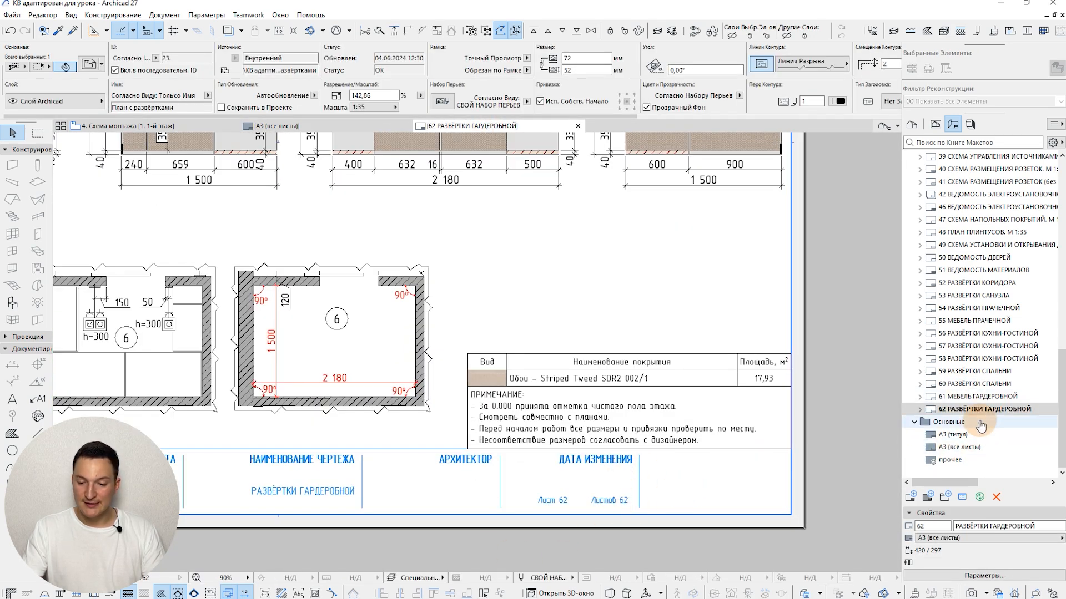
Duplicate layouts 59 through 61 in the layout book, placing the copies before РАЗВЁРТКИ ГАРДЕРОБНОЙ
click(997, 398)
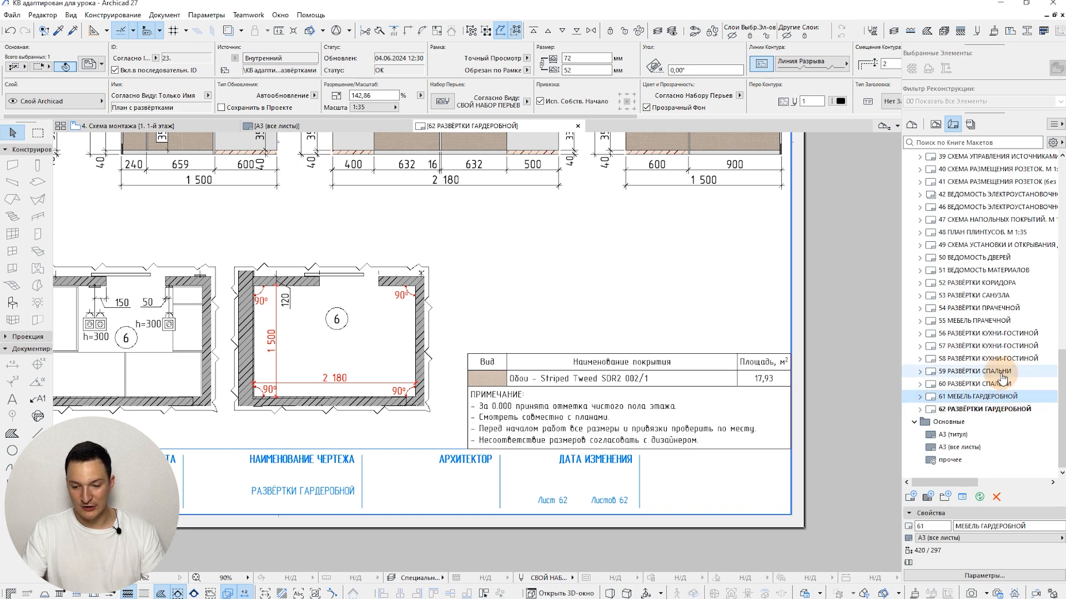
shift+click(1001, 375)
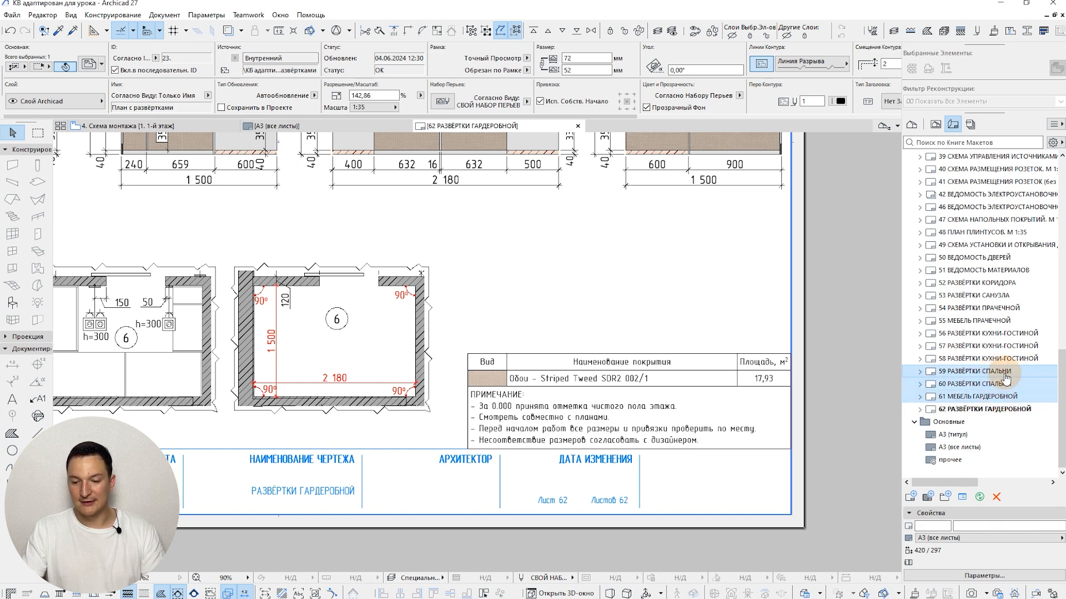
drag(1004, 374, 1005, 366)
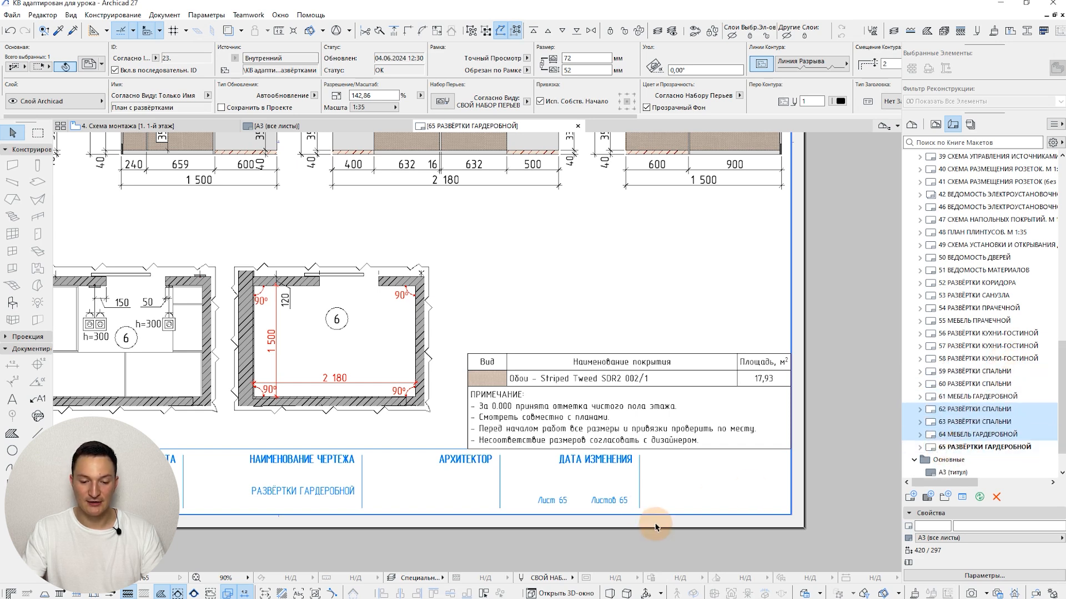
Browse the last few layouts and compare the Лист and Листов numbers in their title blocks
scroll(617, 501, up, 3)
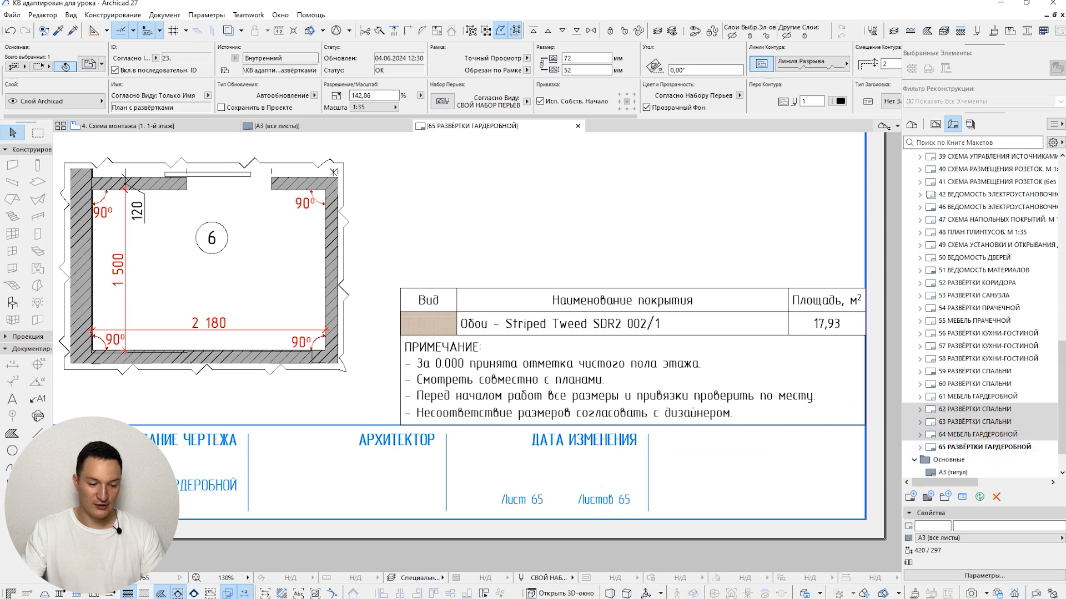
key(ctrl+Up)
key(ctrl+Up)
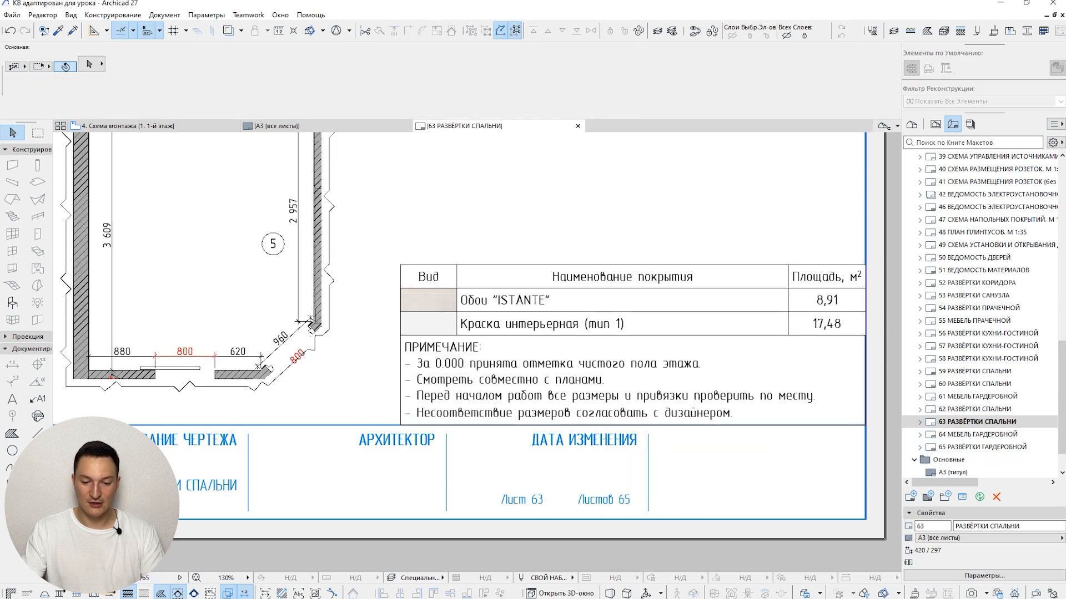
key(ctrl+Up)
click(180, 579)
click(180, 579)
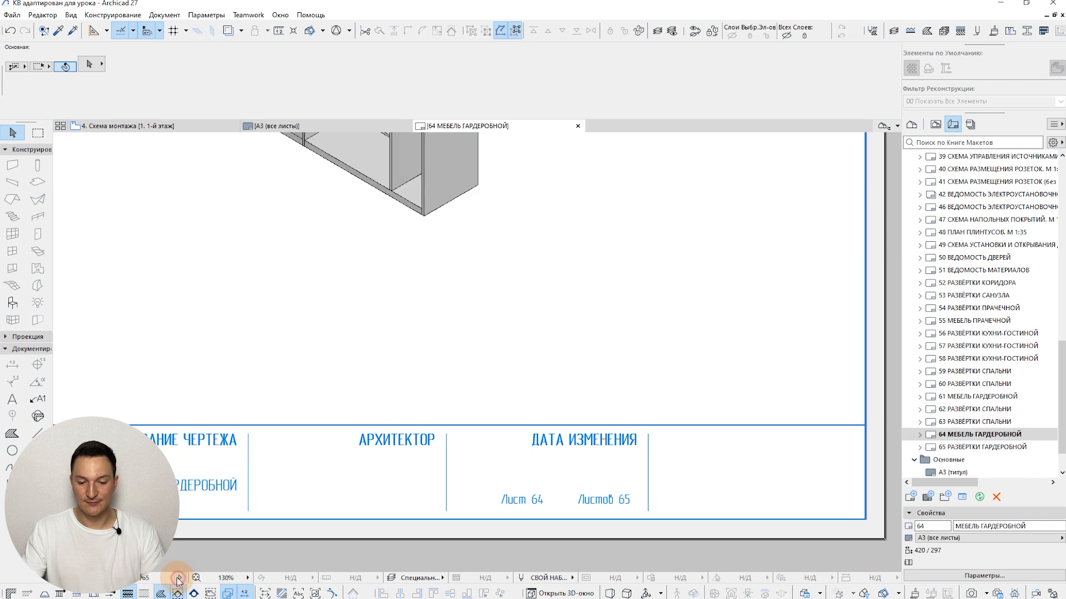
scroll(774, 438, down, 2)
middle_drag(702, 387, 637, 434)
scroll(651, 481, down, 1)
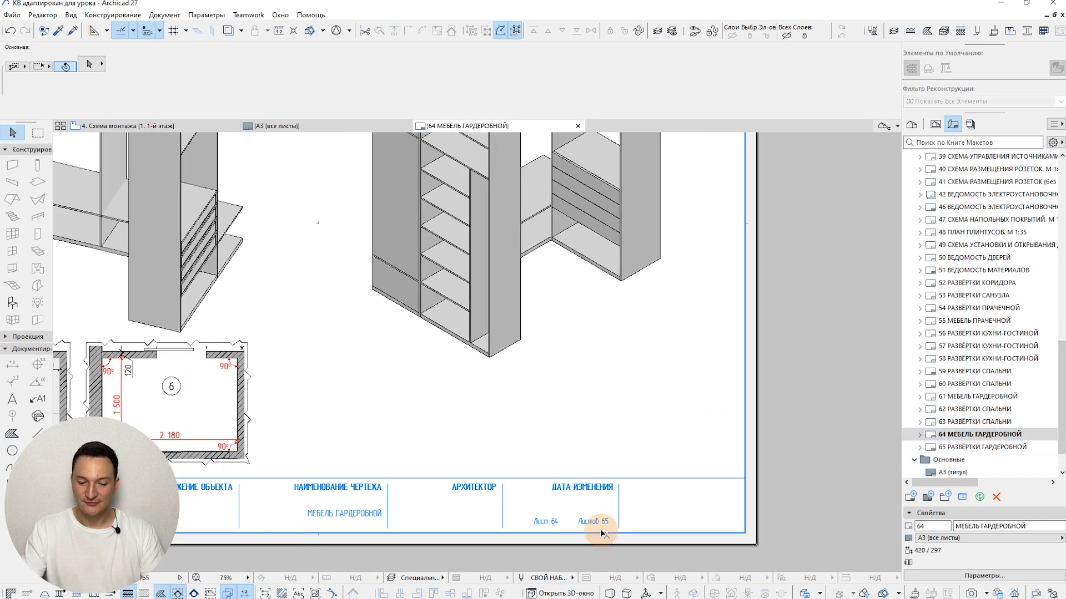
scroll(618, 532, up, 1)
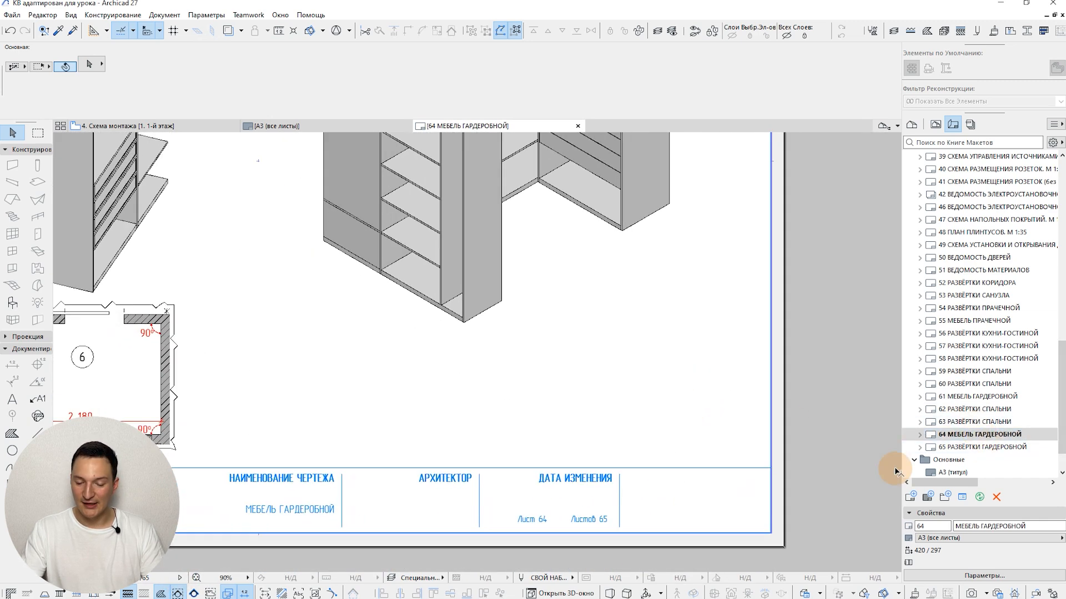
Delete the copied layout 64 МЕБЕЛЬ ГАРДЕРОБНОЙ and check the sheet numbers on the last layout, РАЗВЁРТКИ ГАРДЕРОБНОЙ
click(995, 498)
click(648, 218)
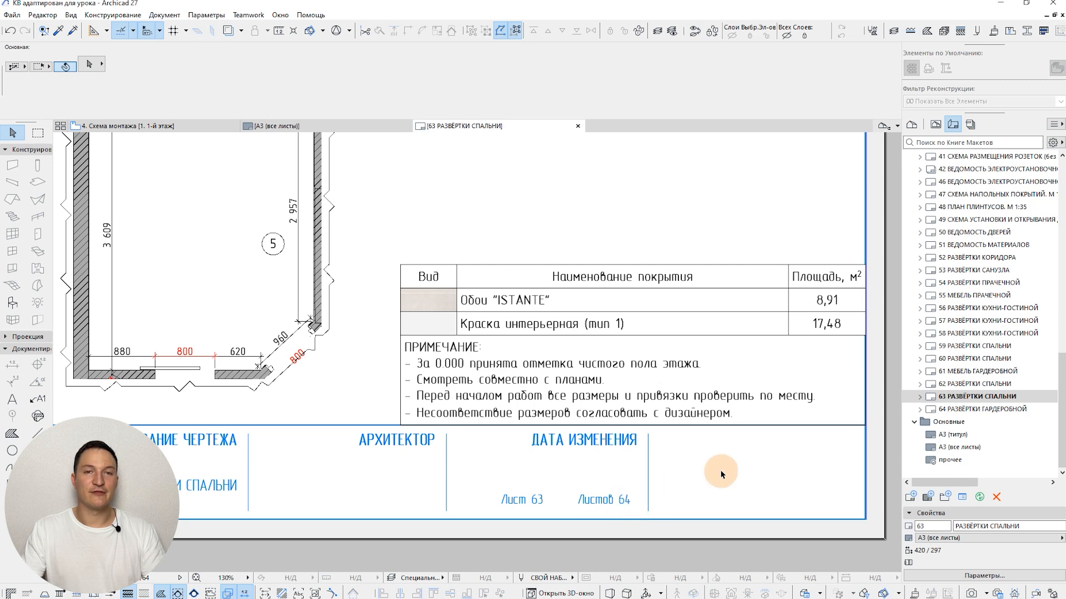
double_click(988, 409)
scroll(439, 322, down, 3)
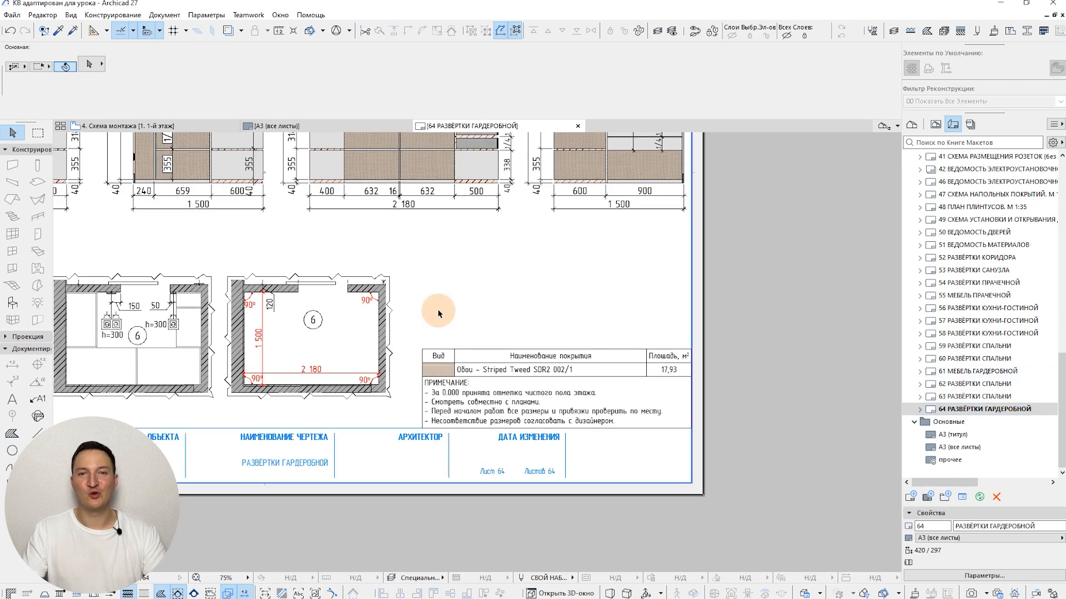
Open layout 19 СХЕМА ВОЗВОДИМЫХ КОНСТРУКЦИЙ and examine the Ниша 1 and Ниша 2 callouts referring to elevation 01
scroll(999, 344, up, 5)
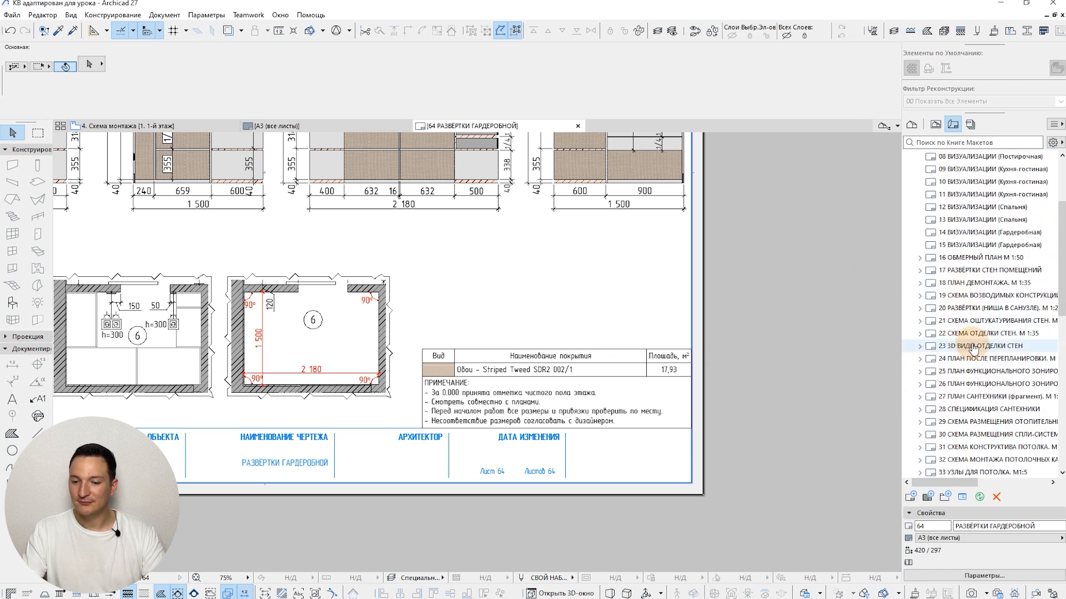
scroll(976, 341, up, 4)
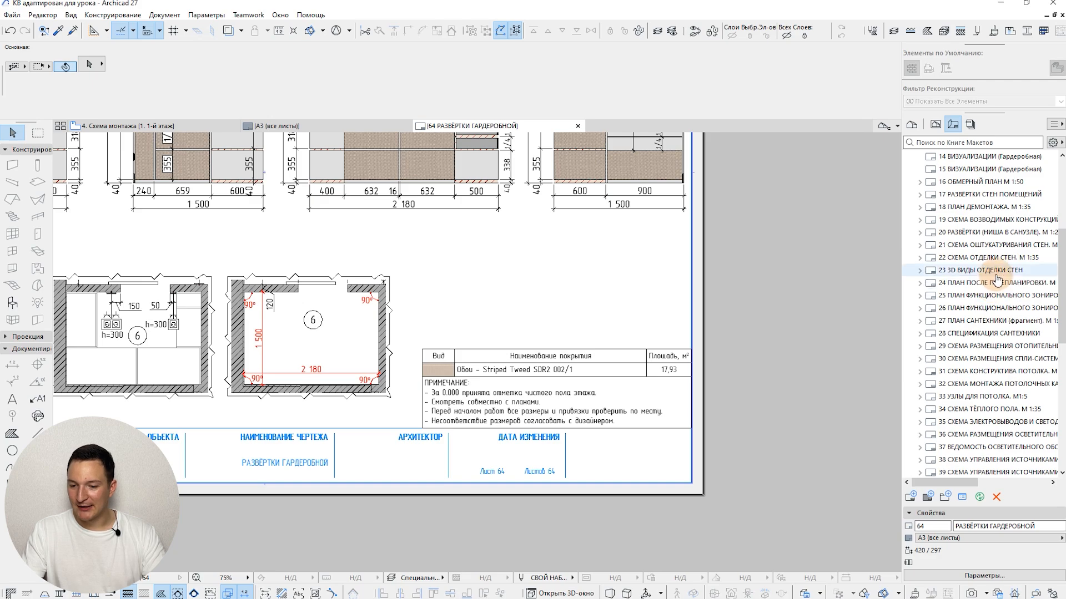
double_click(993, 220)
middle_drag(376, 243, 500, 403)
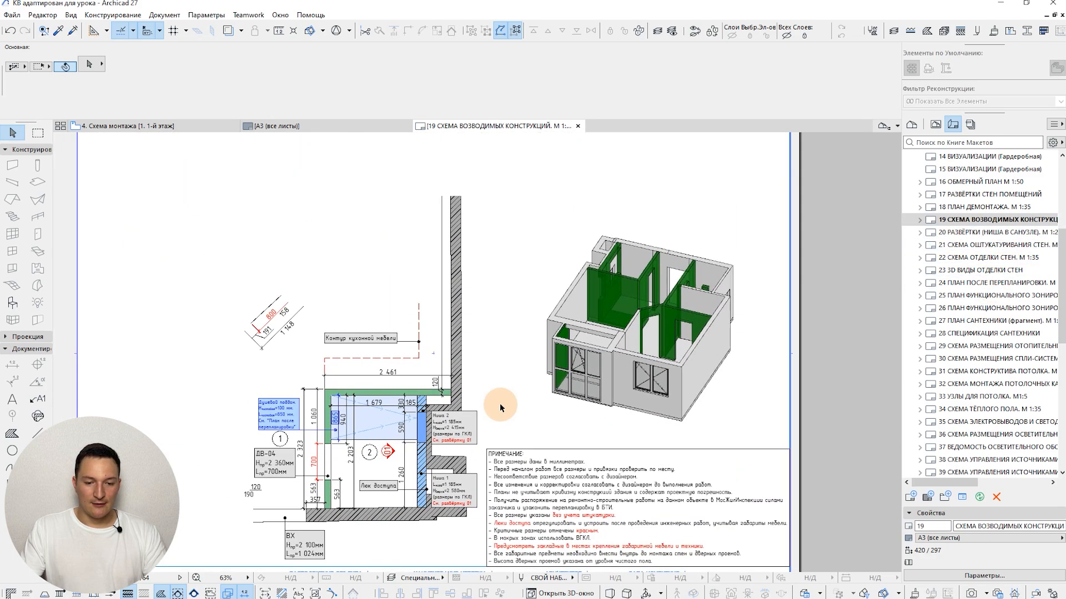
scroll(500, 403, down, 2)
scroll(451, 460, up, 3)
scroll(451, 464, up, 1)
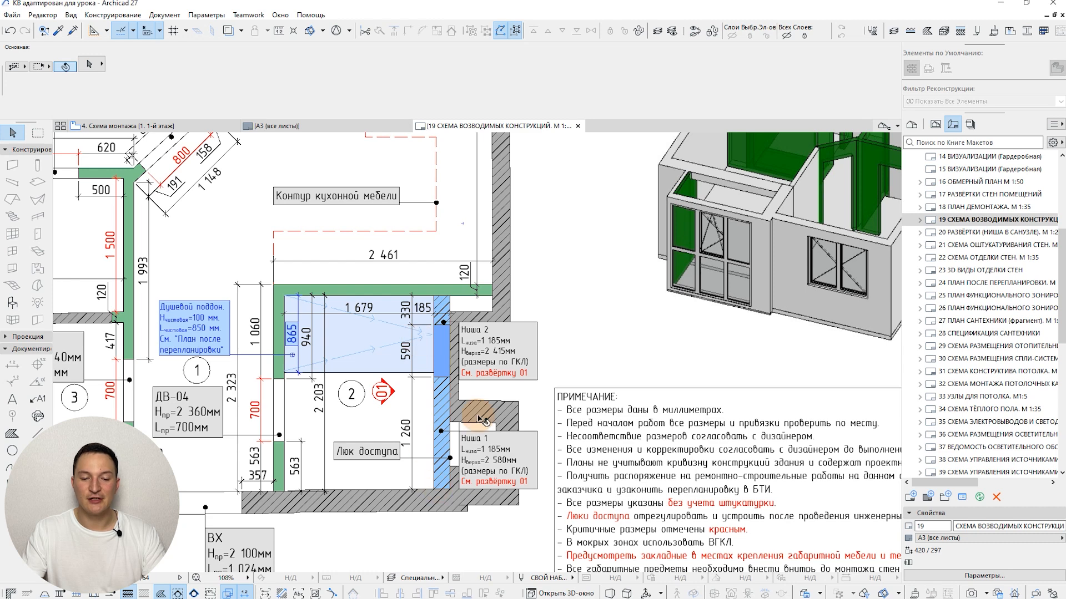
middle_drag(523, 349, 564, 428)
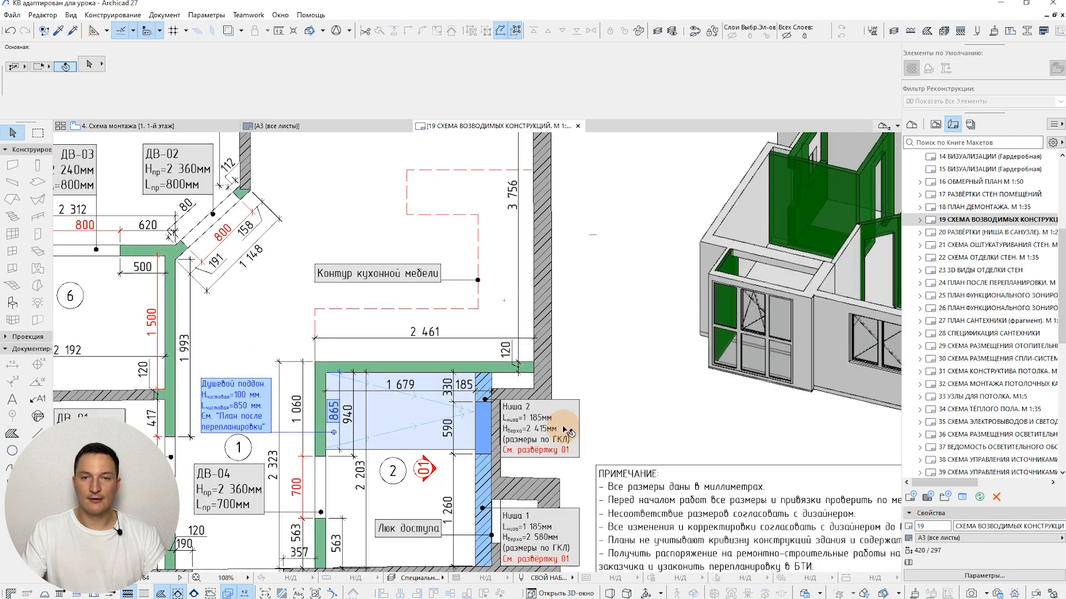
middle_drag(640, 423, 607, 414)
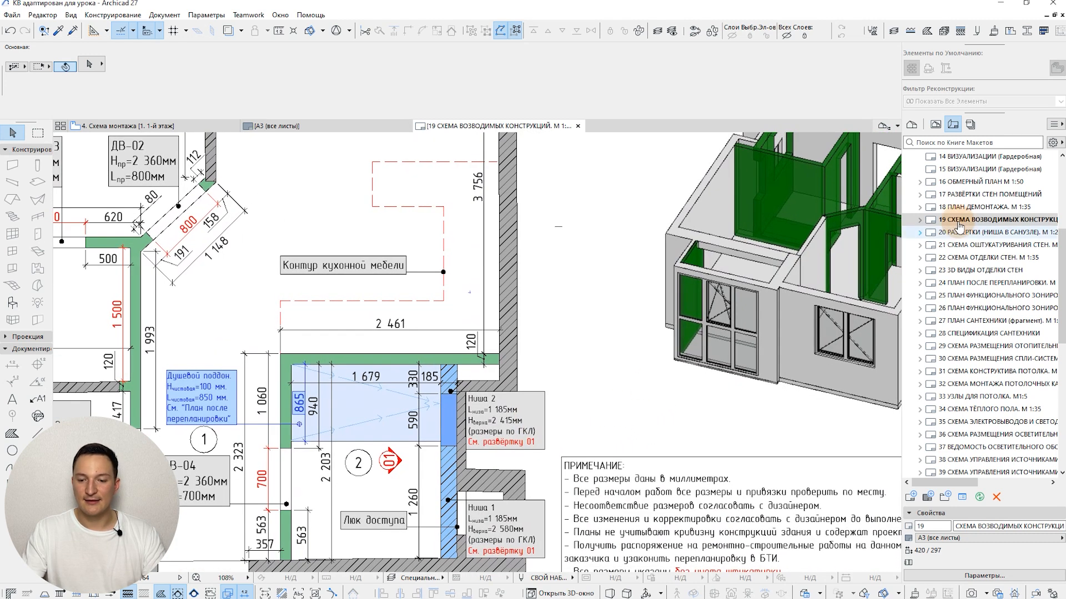
Set the finished-wall Развёртка 01 drawing on layout 20 РАЗВЁРТКИ (НИША В САНУЗЛЕ) as the autotext reference
double_click(1005, 235)
scroll(500, 305, down, 3)
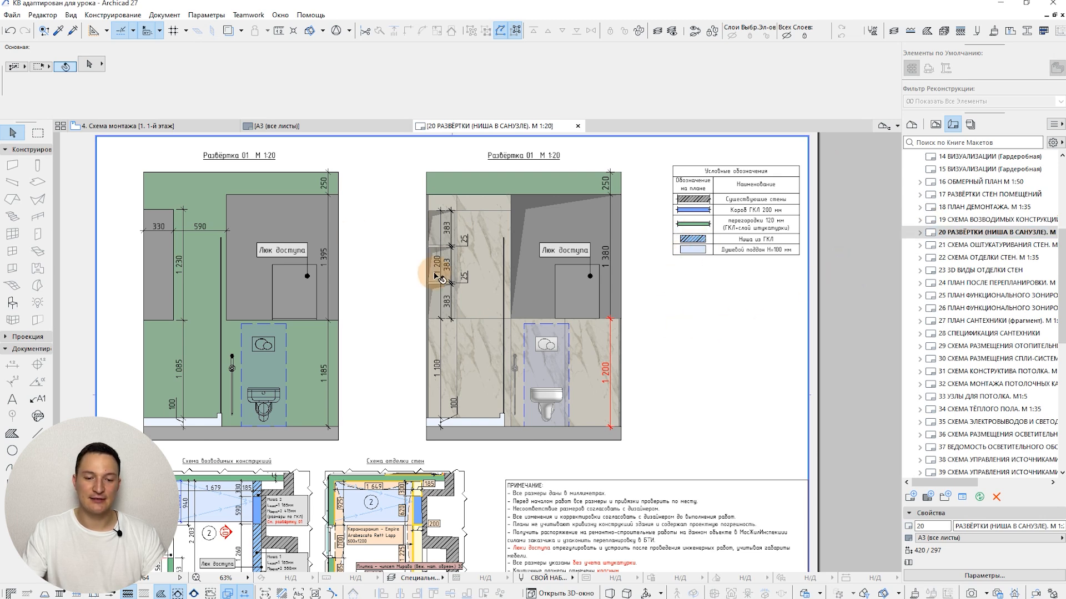
click(502, 270)
right_click(501, 271)
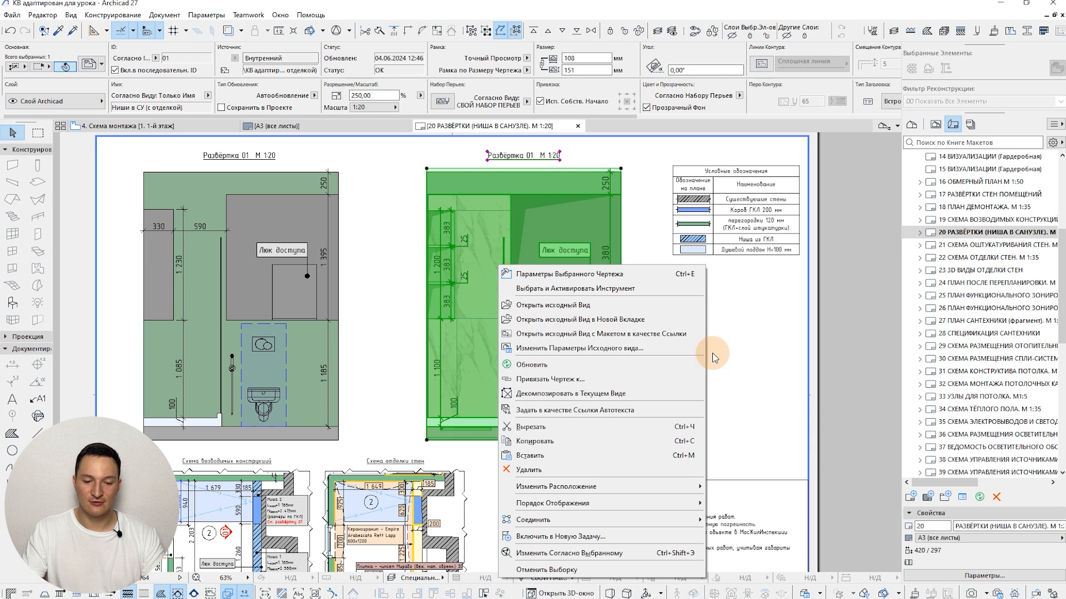
click(626, 415)
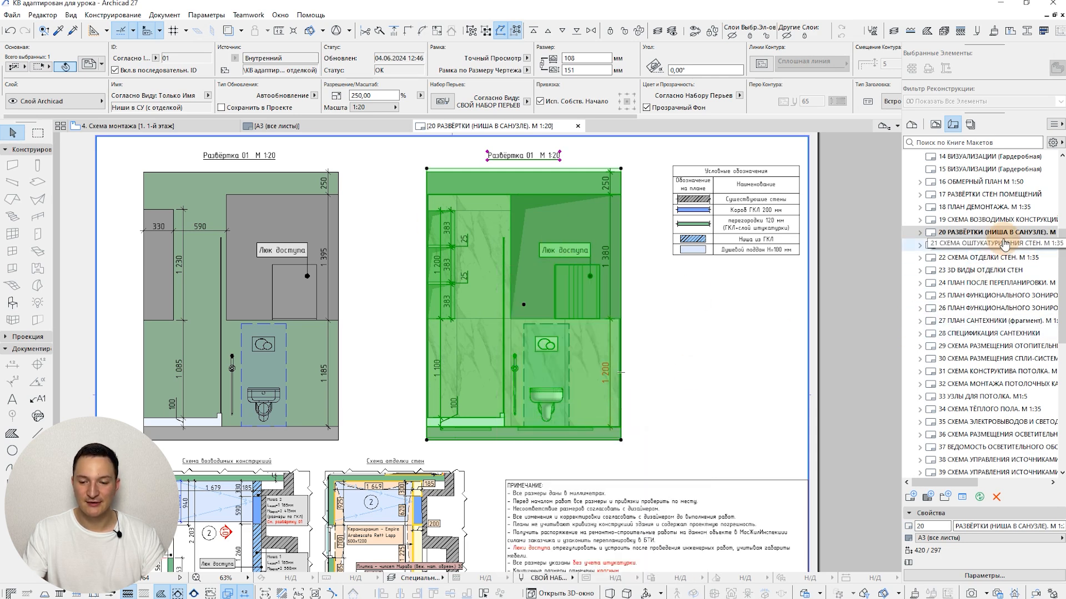
Return to layout 19 and open the source view of its Схема монтажа plan drawing
double_click(943, 219)
scroll(527, 344, up, 3)
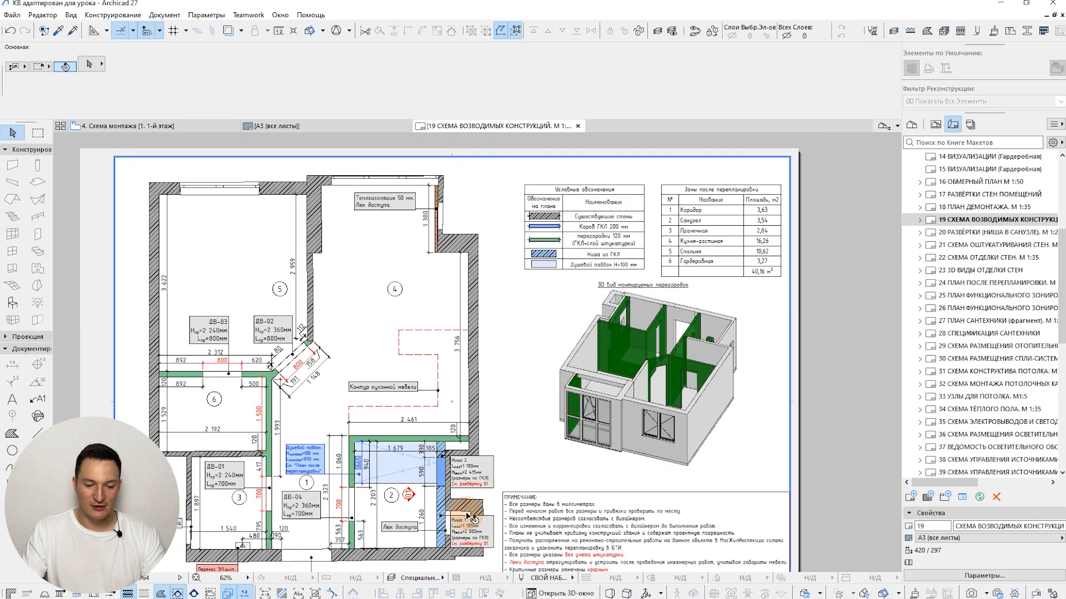
scroll(513, 415, up, 3)
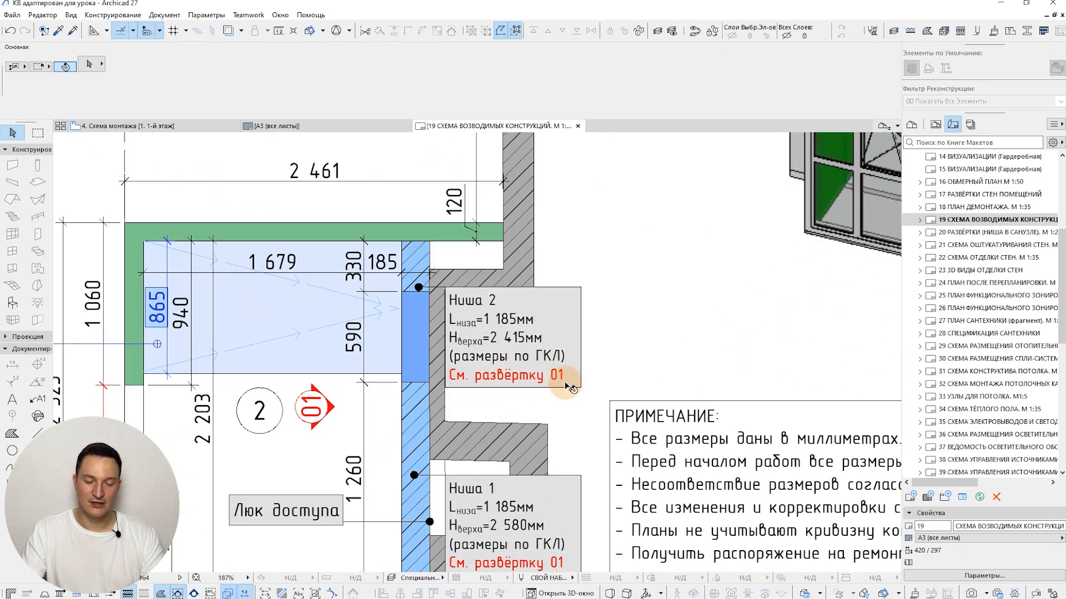
click(476, 349)
right_click(476, 351)
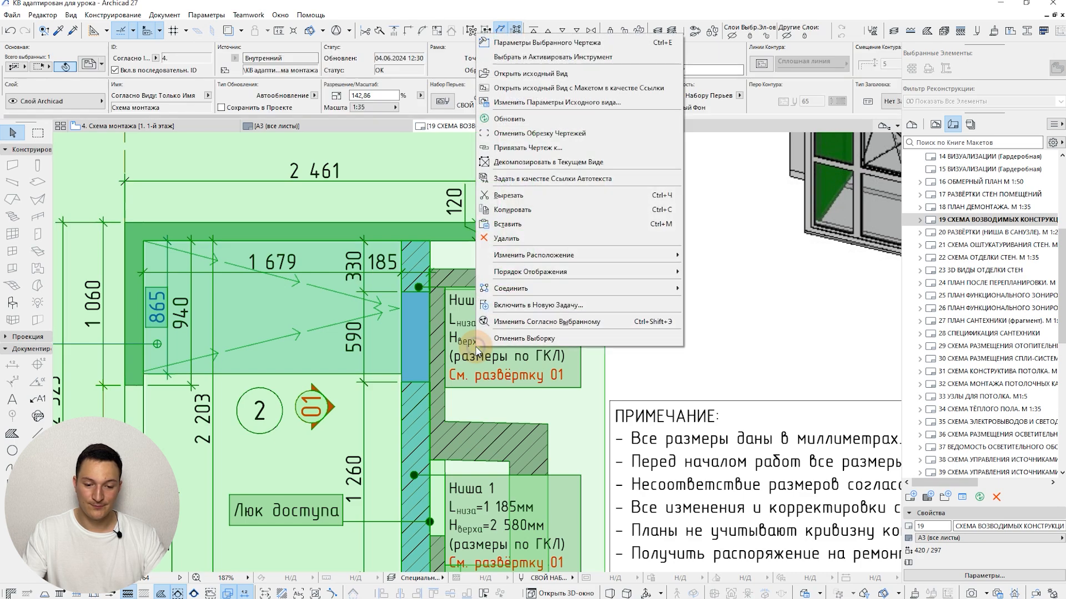
click(571, 73)
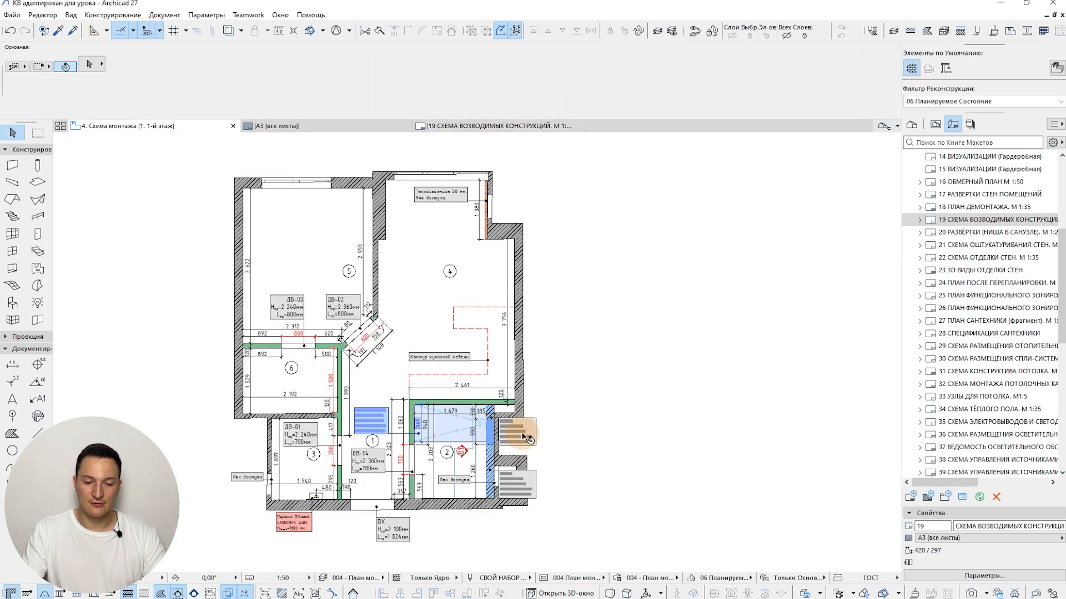
Add a line "Лист" to the Ниша 2 callout, followed by the reference autotext ID Макета (ссылка)
scroll(547, 441, up, 5)
scroll(550, 442, up, 3)
double_click(592, 438)
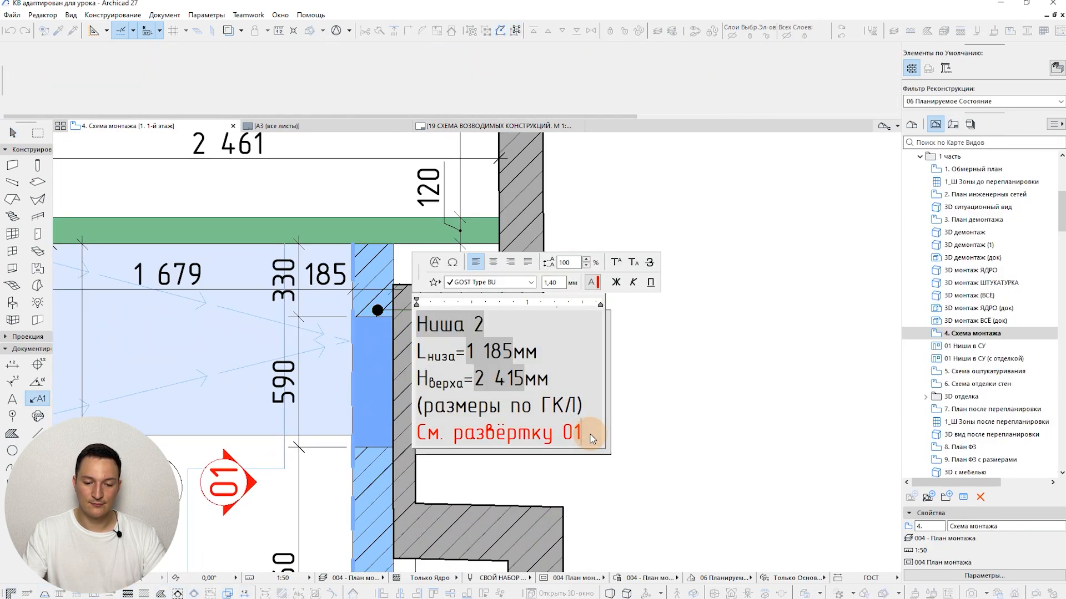
key(Return)
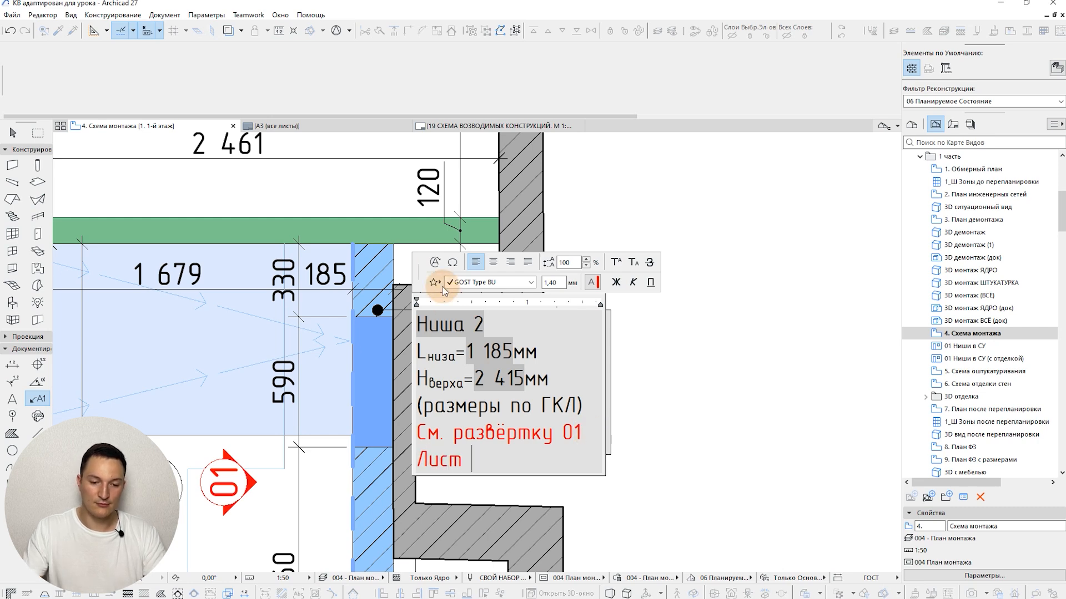
click(435, 262)
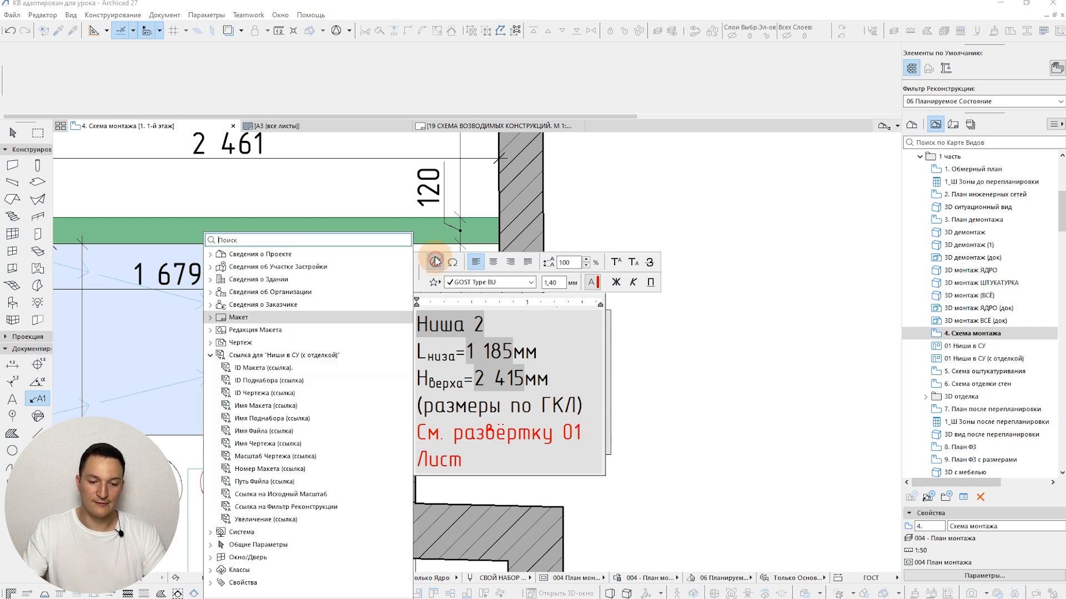
click(273, 369)
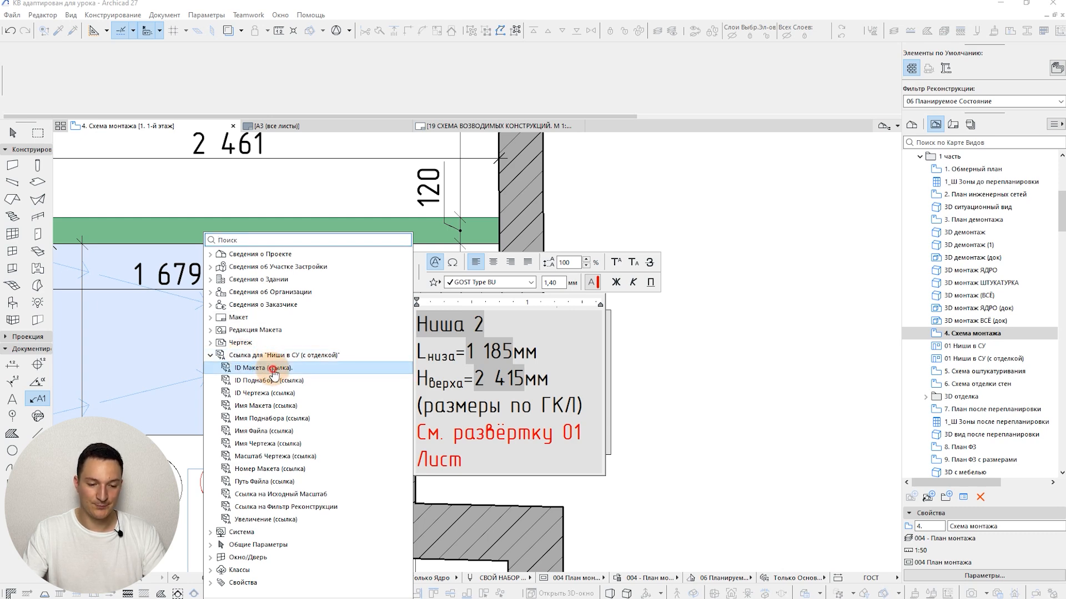
click(512, 455)
click(730, 443)
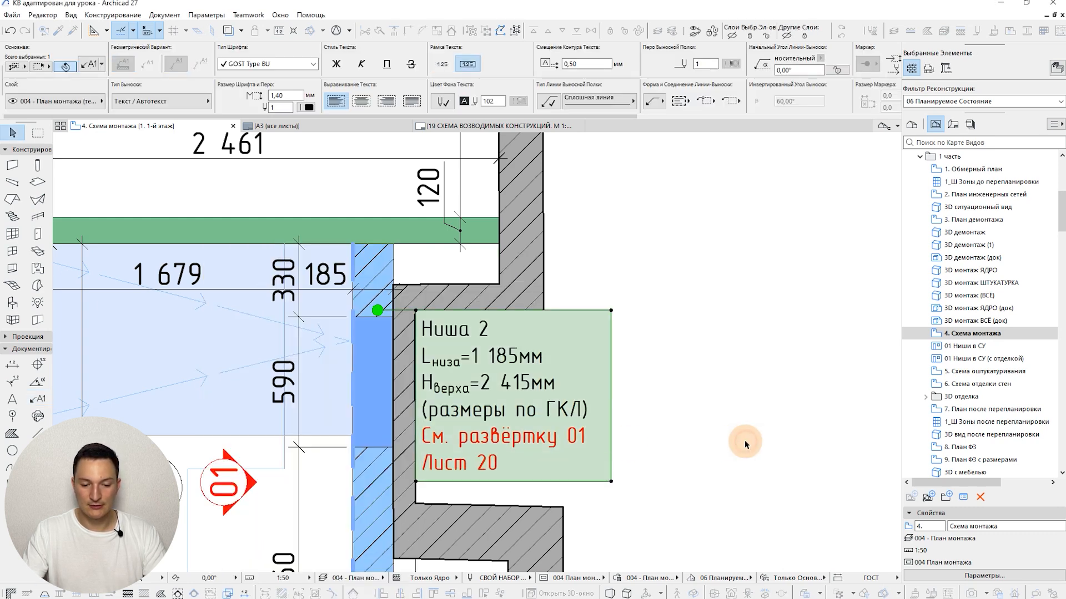
Return to layout 19 and move layout 20 РАЗВЁРТКИ (НИША В САНУЗЛЕ) between the heating and split-system placement layouts in the layout book
scroll(568, 474, down, 2)
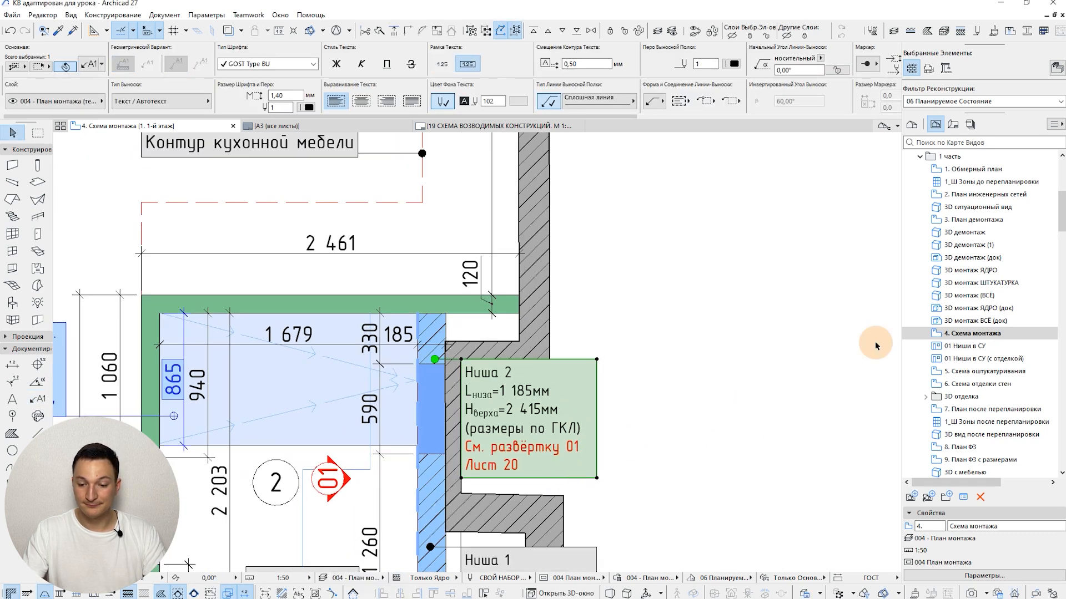
click(477, 127)
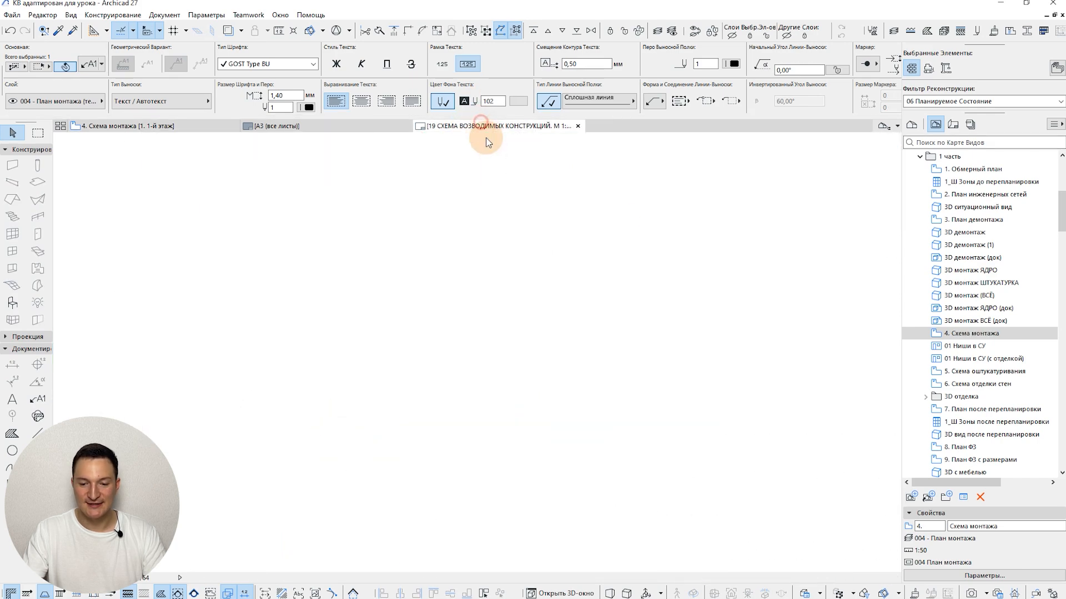
click(954, 126)
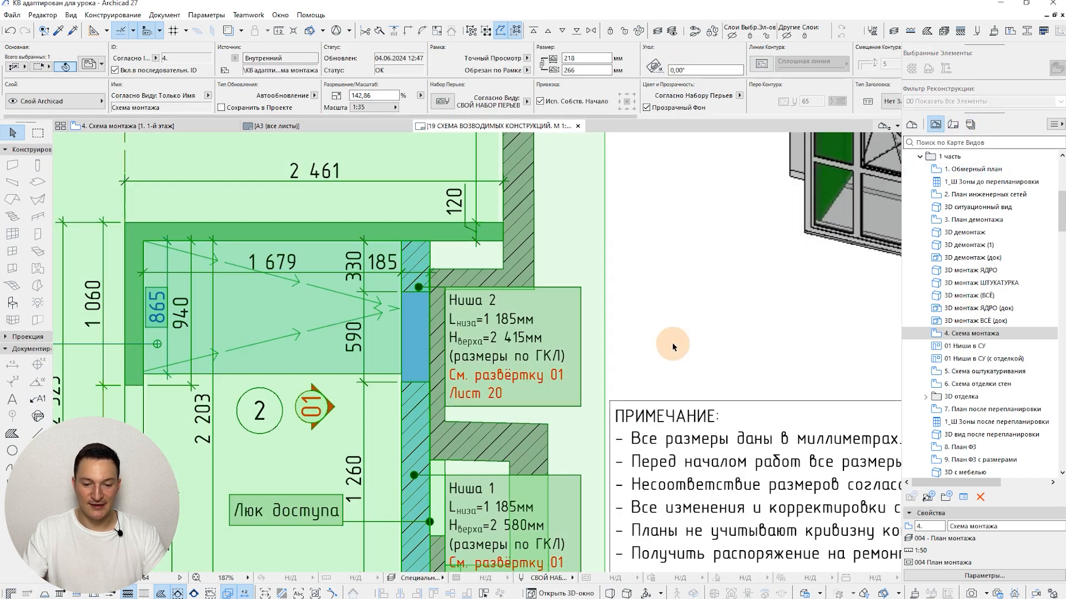
scroll(674, 341, down, 5)
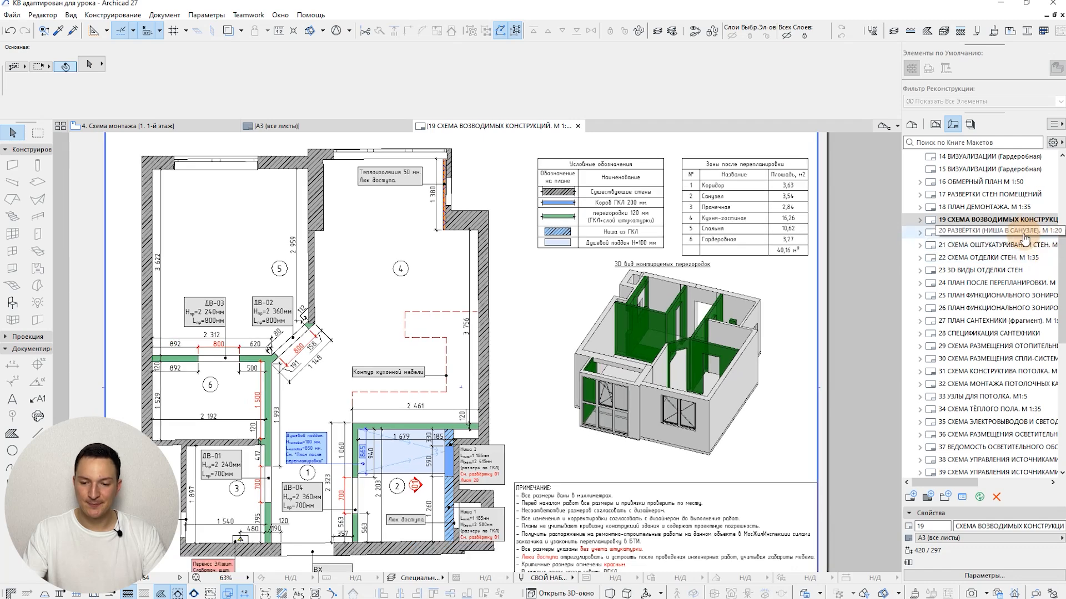
click(947, 239)
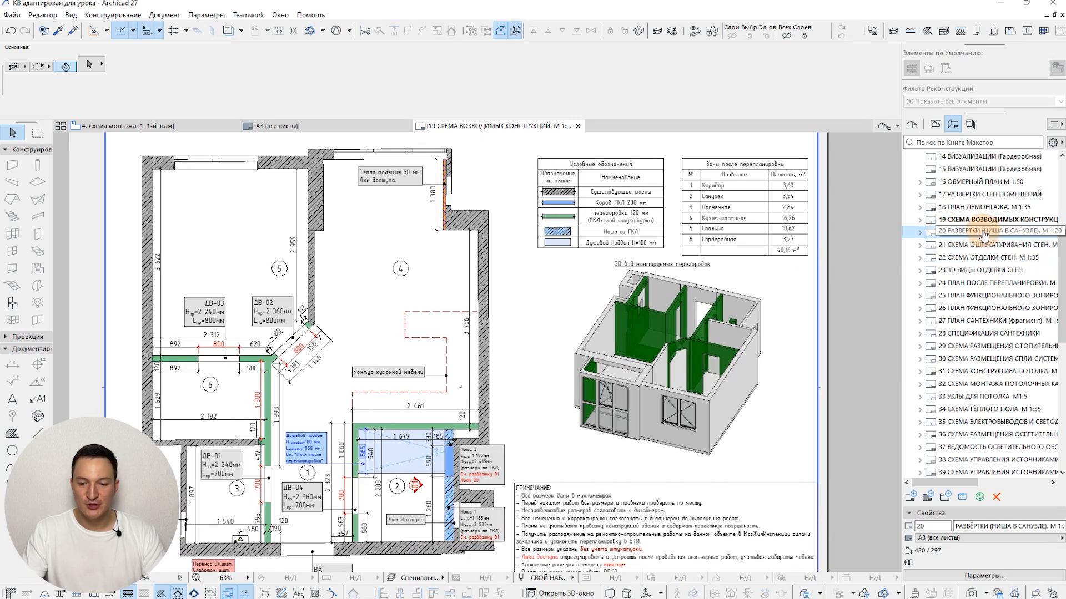
drag(984, 235, 988, 355)
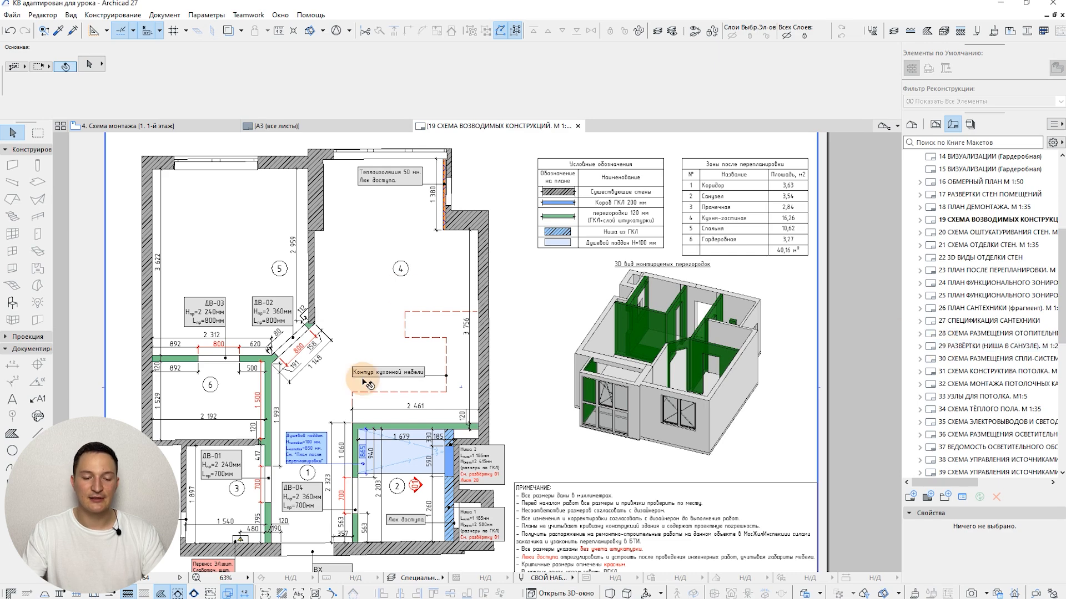
Switch to view 5. Схема оштукатуривания and back to 4. Схема монтажа, and check the Ниша 2 sheet reference there and on layout 19
scroll(494, 489, up, 3)
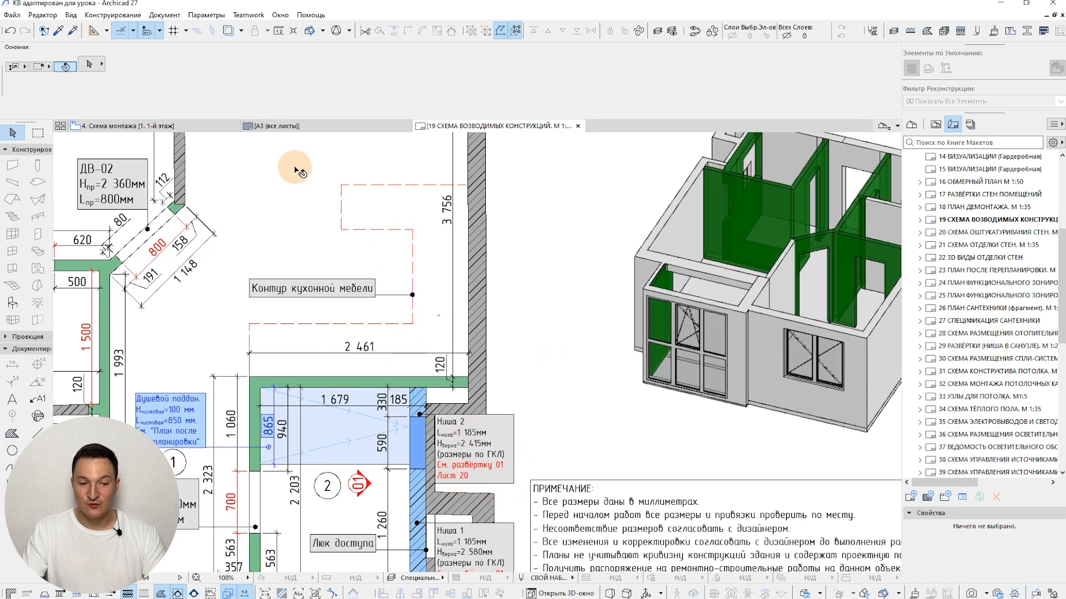
click(935, 124)
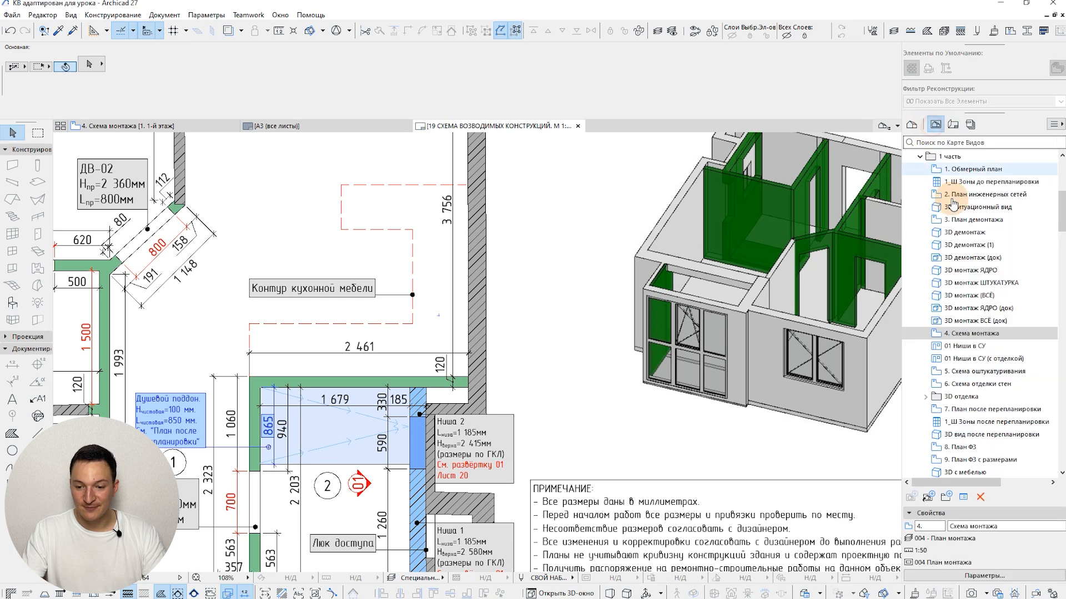
double_click(982, 371)
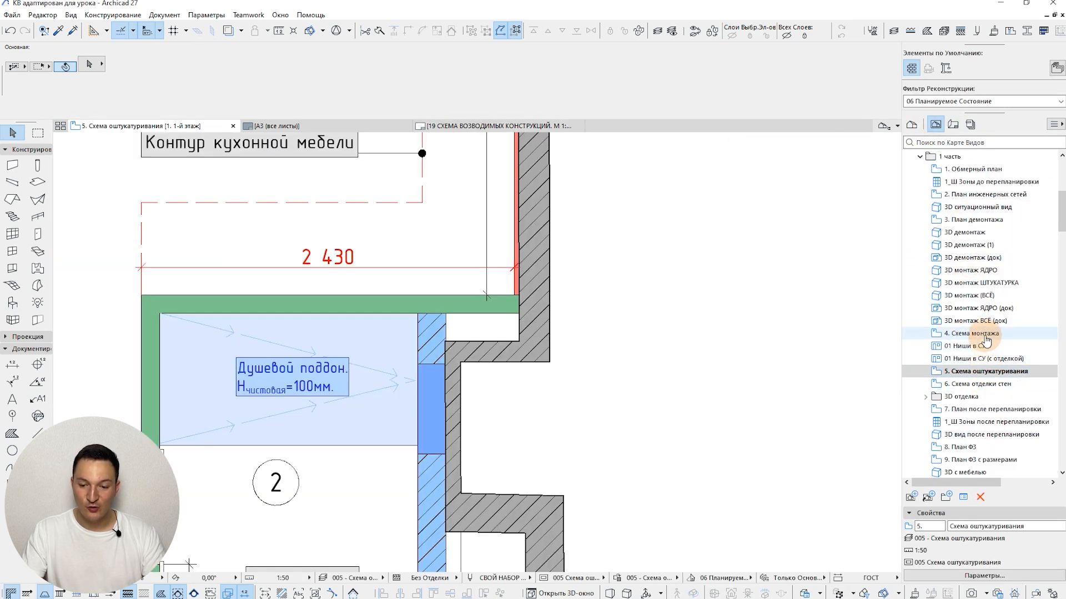
double_click(982, 335)
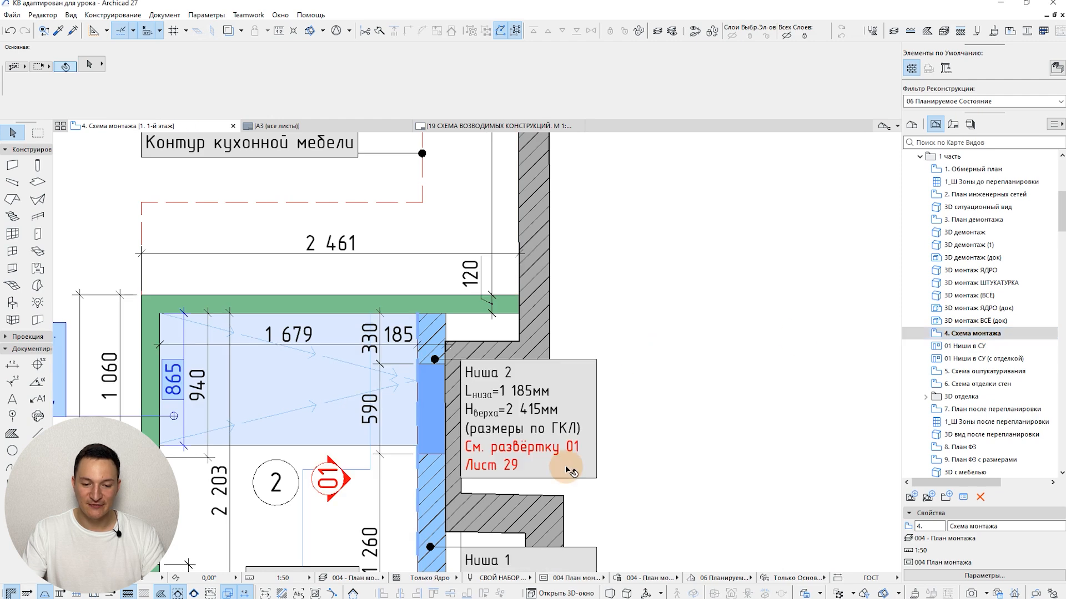
scroll(522, 471, up, 2)
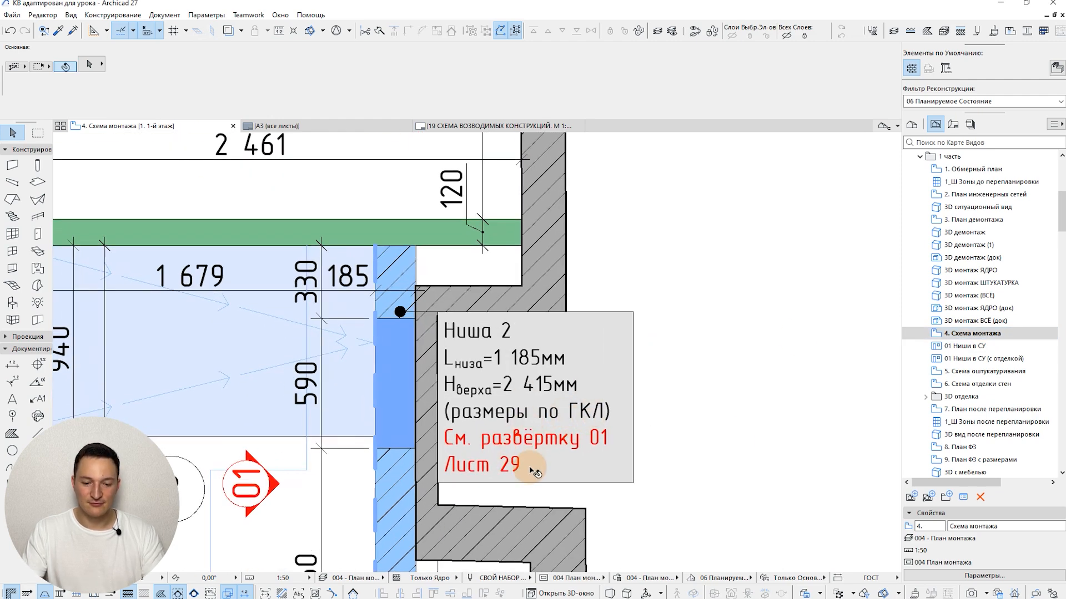
scroll(530, 471, up, 1)
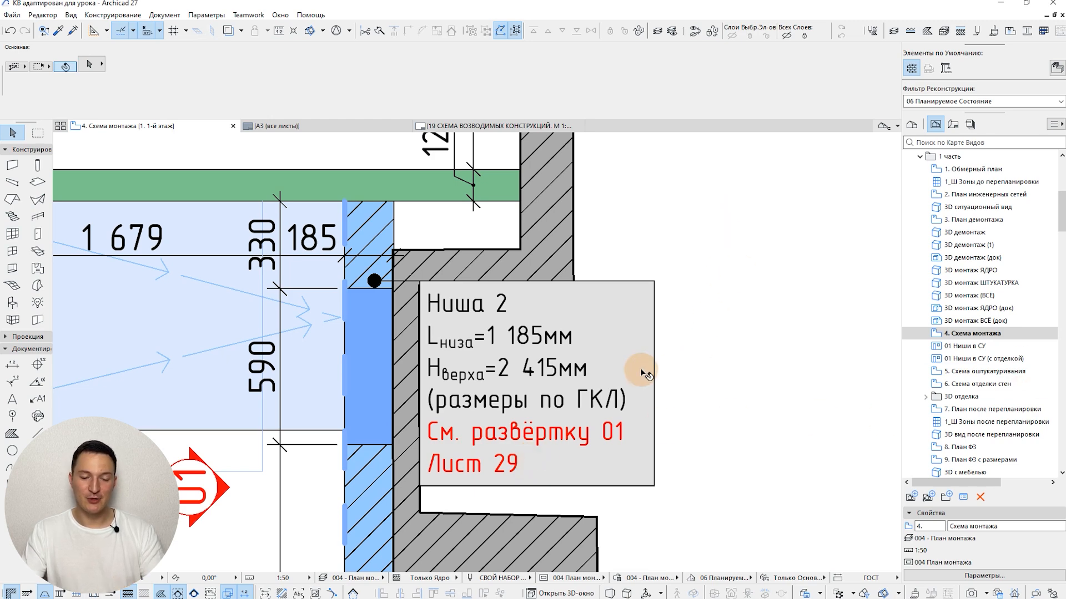
scroll(511, 469, down, 2)
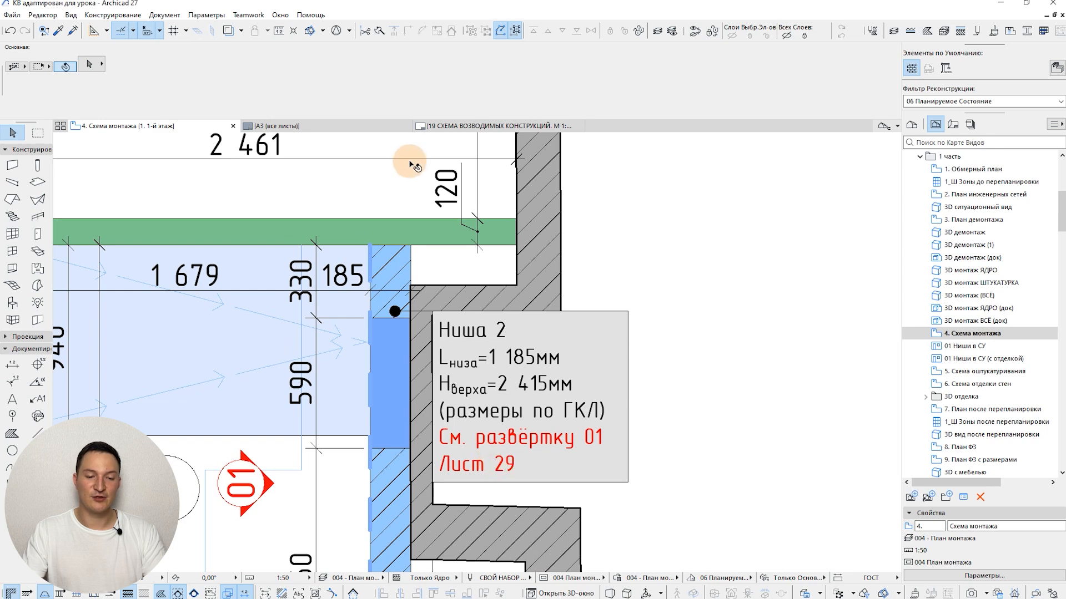
click(471, 126)
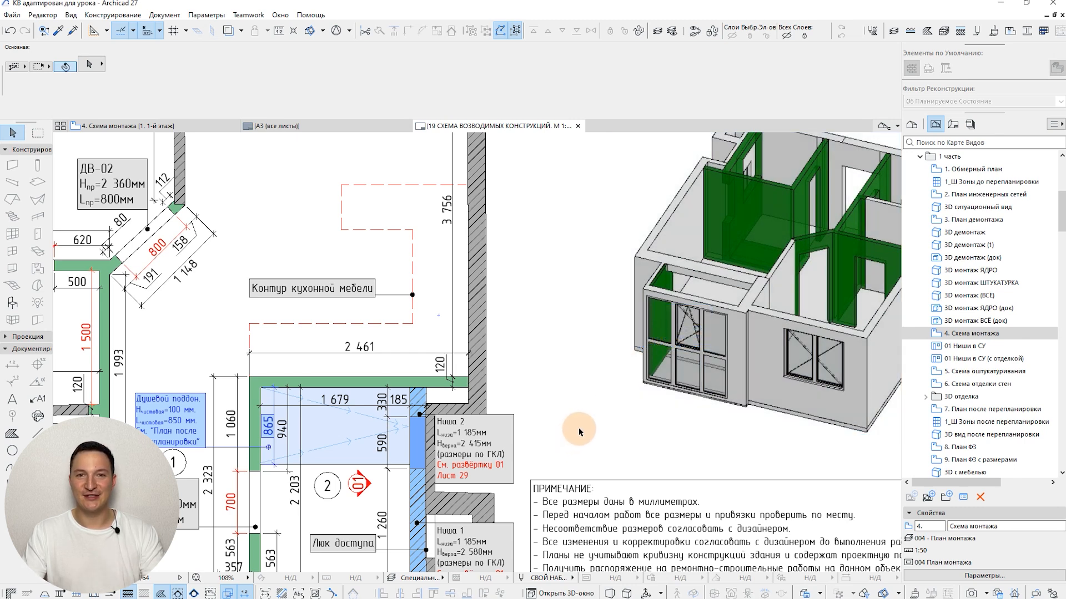
Open layout 36, the lighting equipment placement plan, and open the source view of its plan drawing
scroll(994, 389, down, 4)
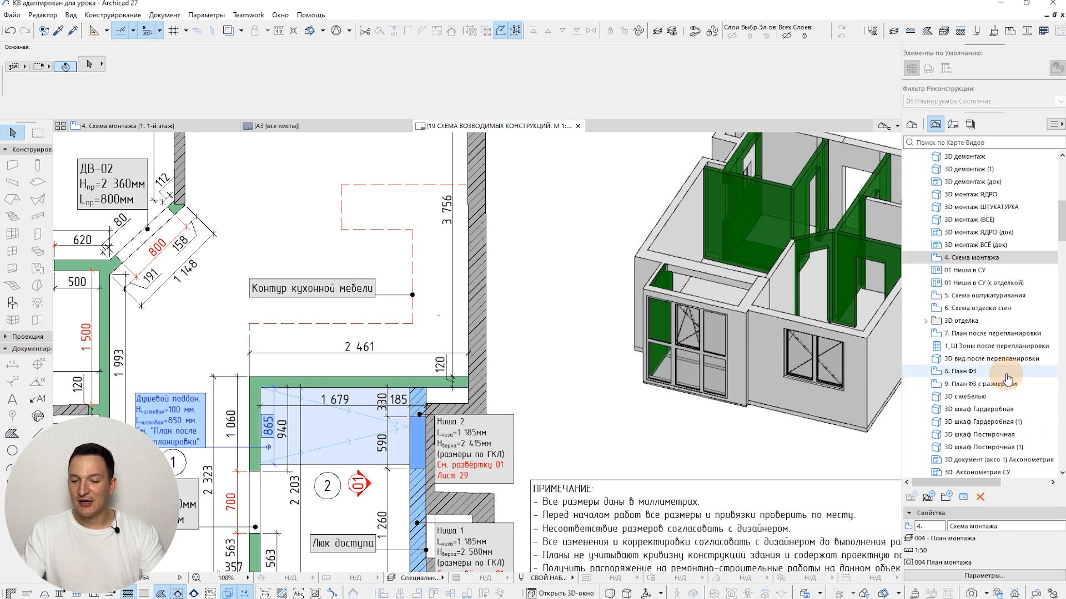
scroll(1017, 227, down, 4)
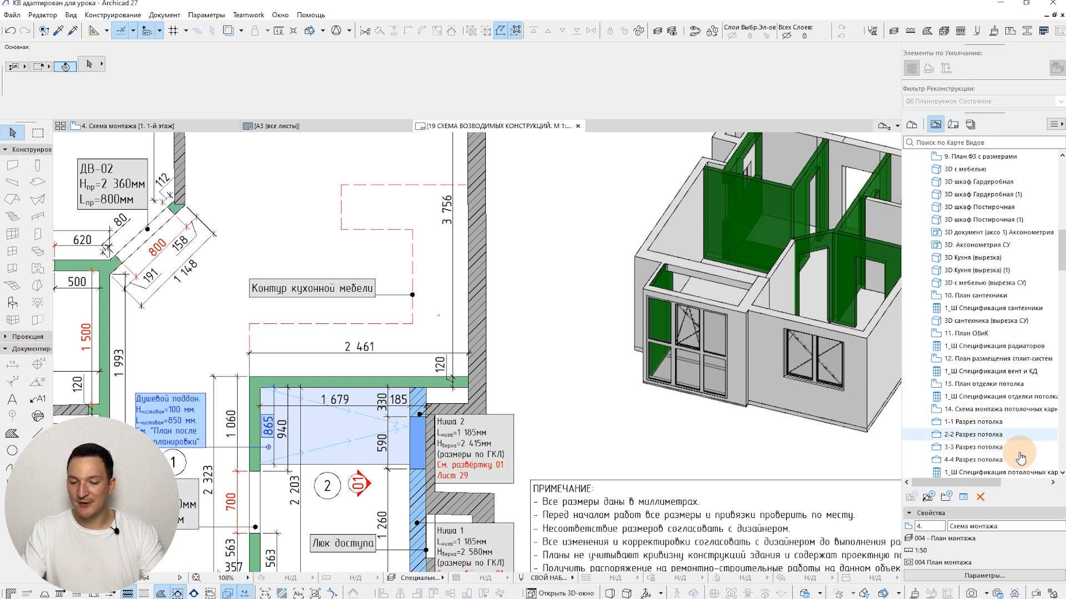
click(954, 125)
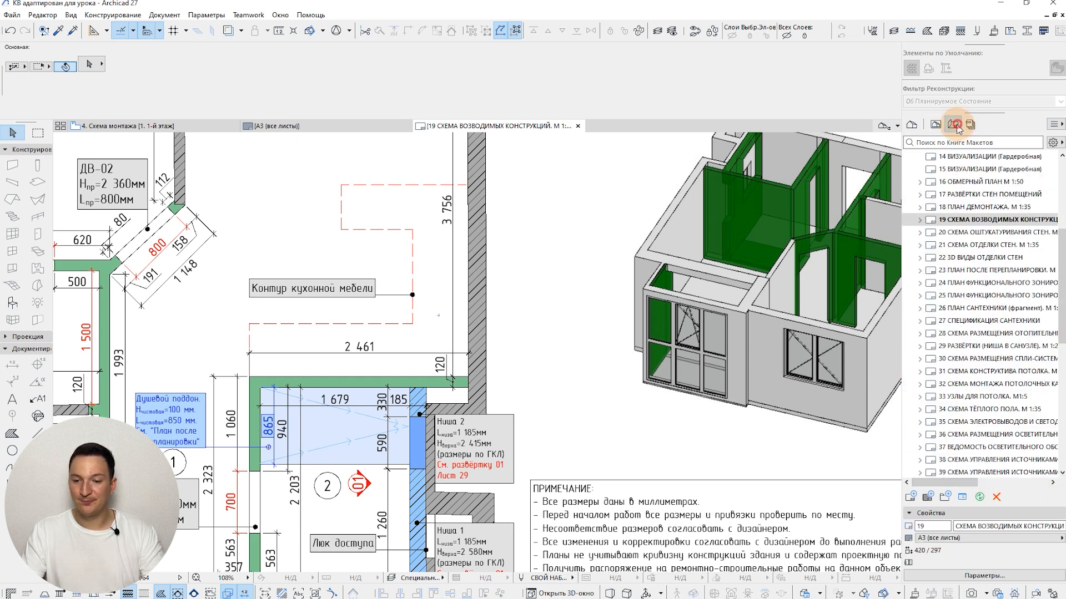
double_click(976, 434)
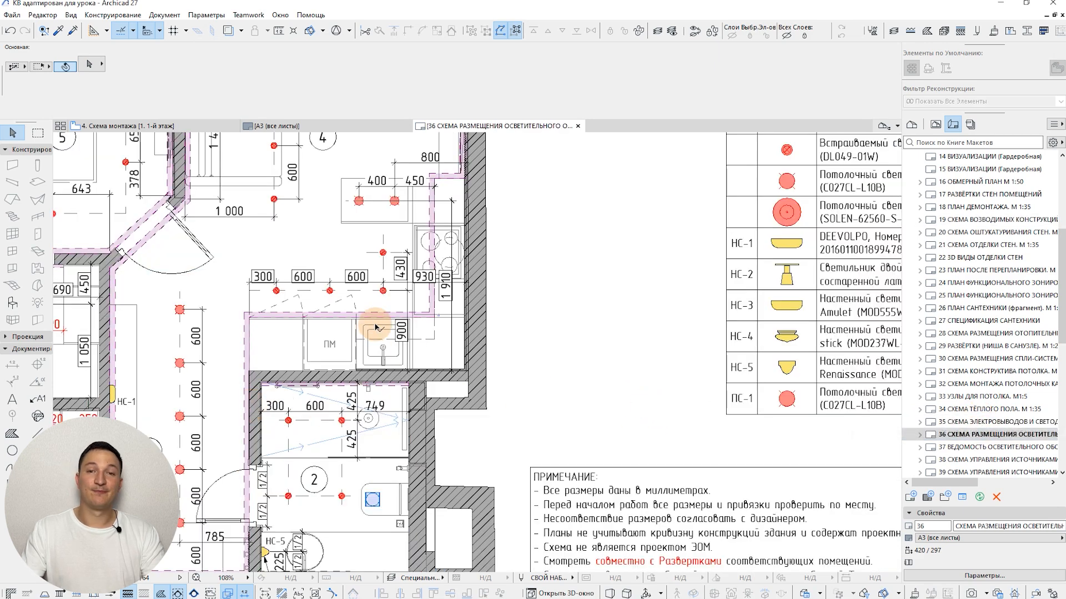
scroll(446, 327, down, 5)
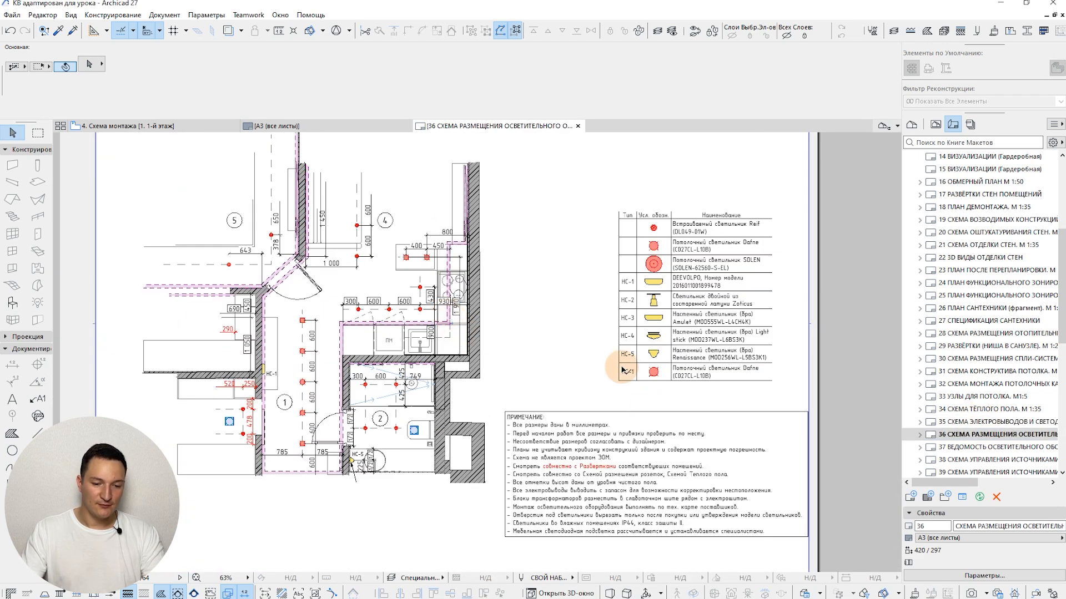
scroll(621, 367, up, 3)
click(562, 369)
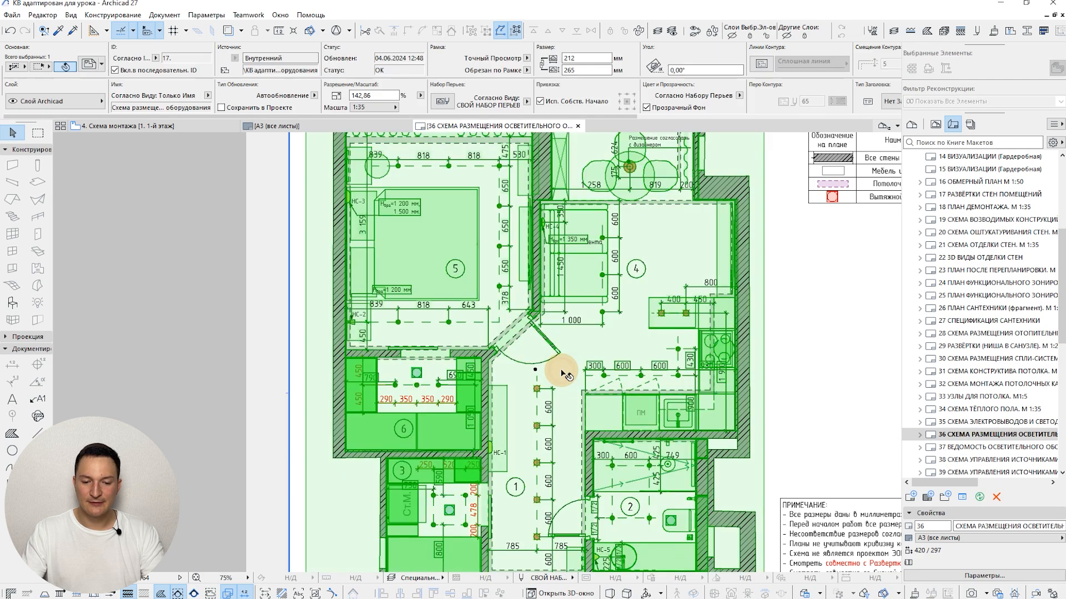
right_click(562, 369)
click(631, 97)
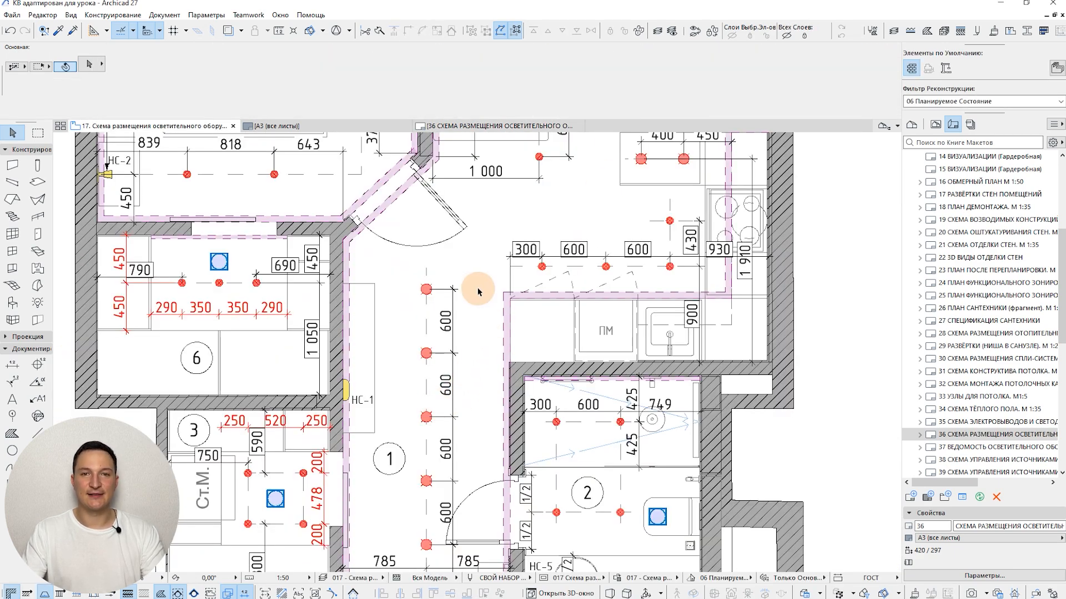
Examine the luminaires, their dimensions and the НС labels throughout the rooms of the lighting placement plan
scroll(451, 373, down, 3)
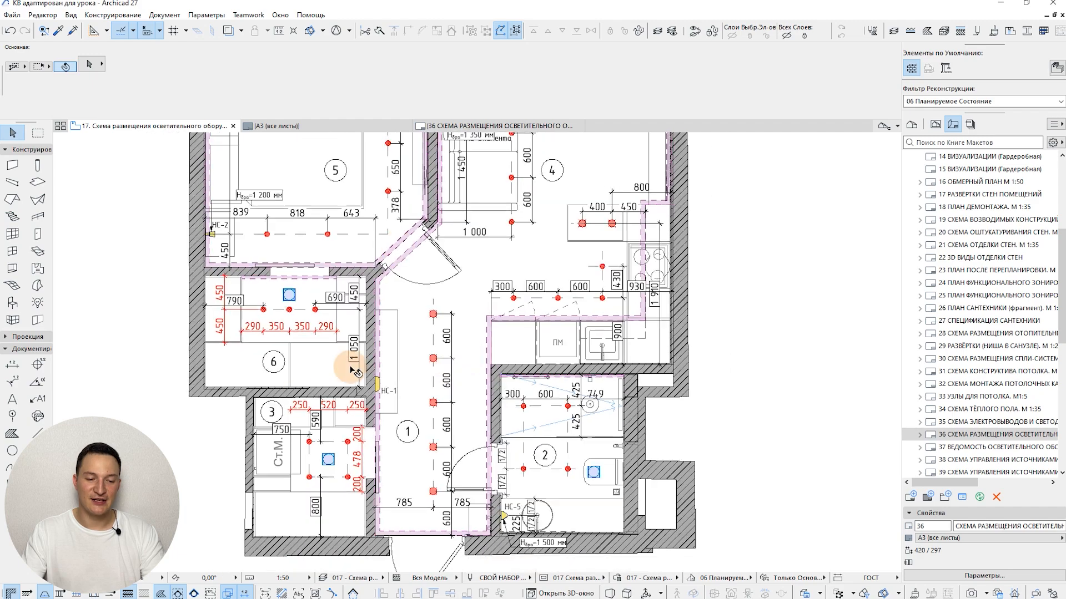
scroll(379, 454, up, 2)
scroll(381, 454, up, 1)
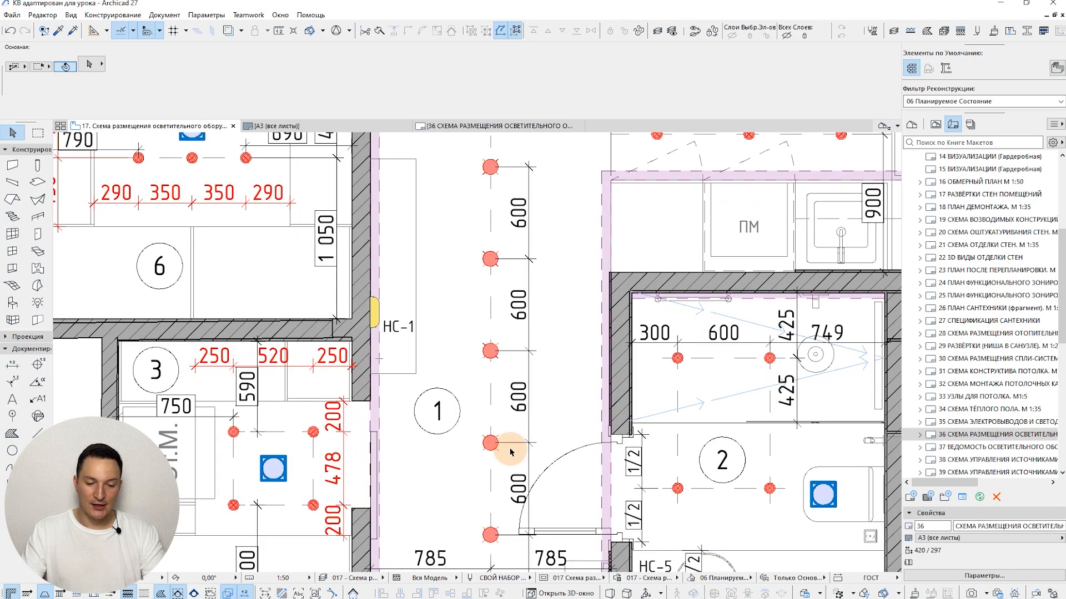
scroll(488, 438, up, 3)
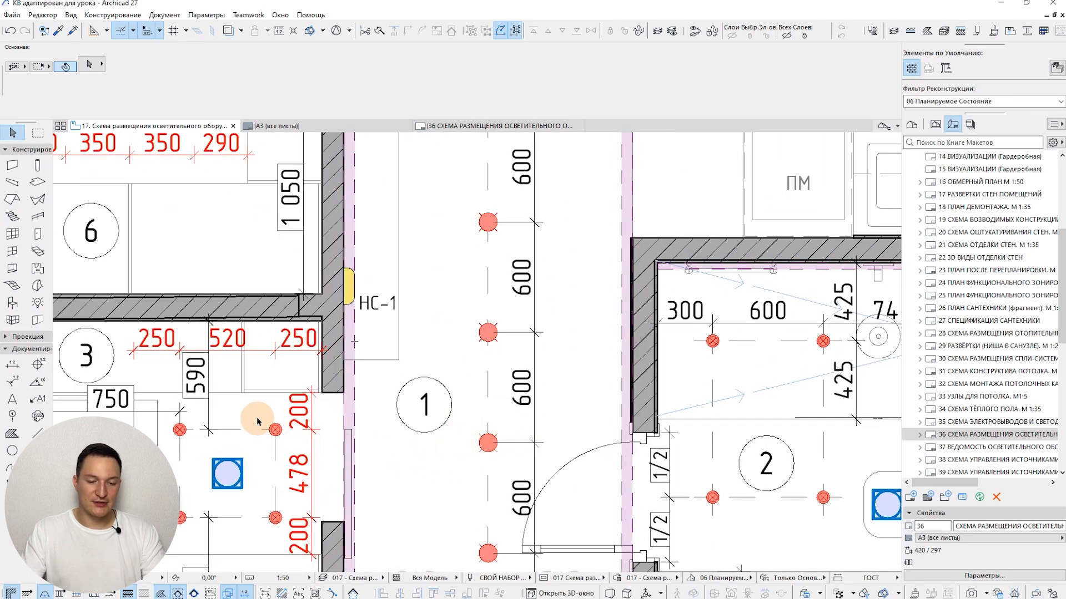
scroll(183, 447, up, 2)
scroll(325, 432, down, 1)
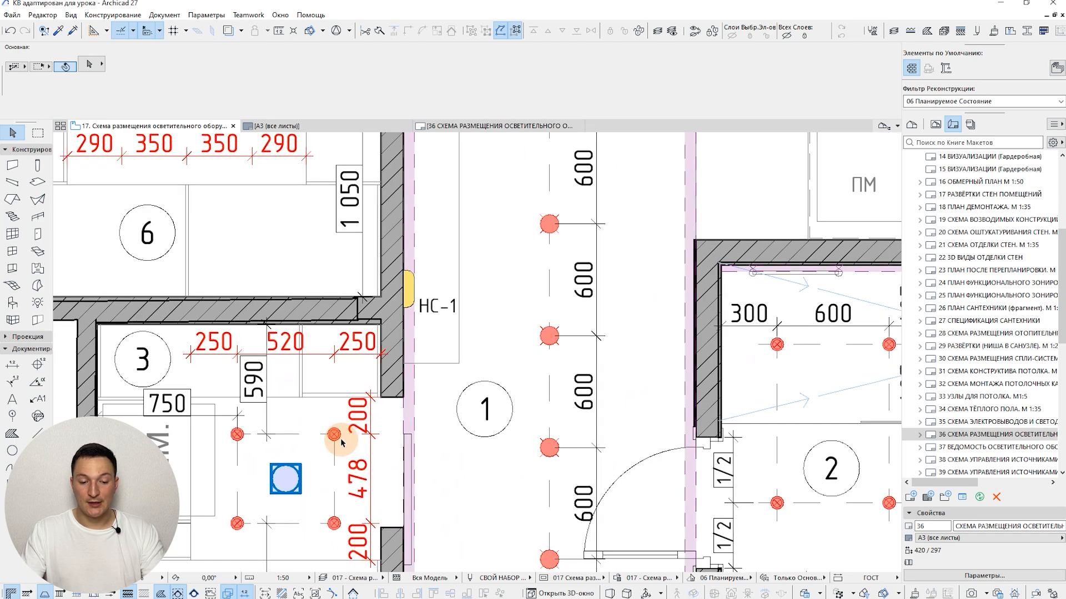
scroll(342, 443, up, 2)
scroll(521, 416, down, 4)
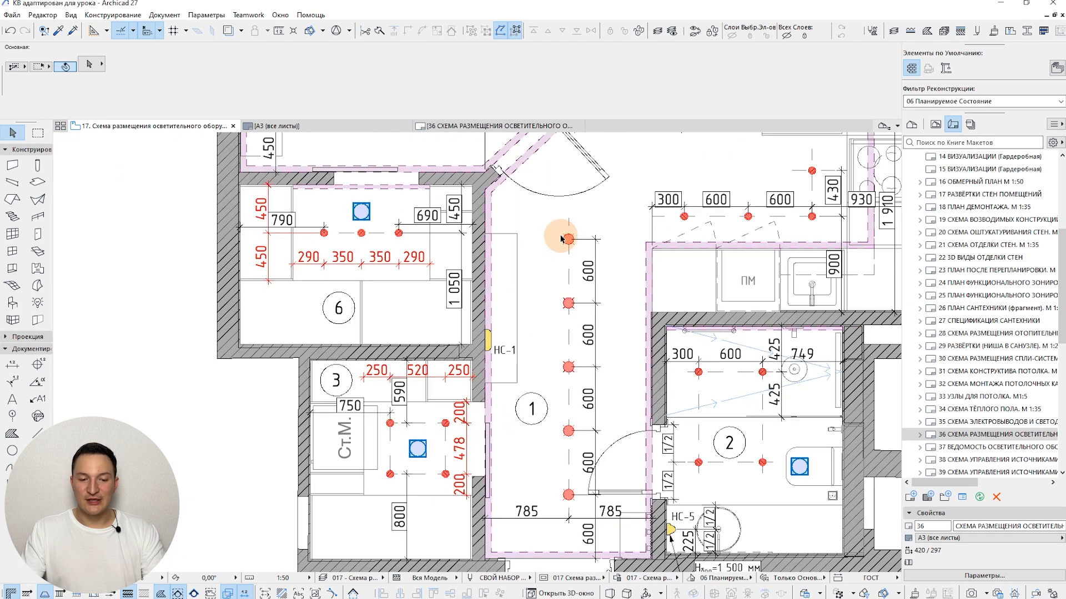
middle_drag(561, 238, 420, 471)
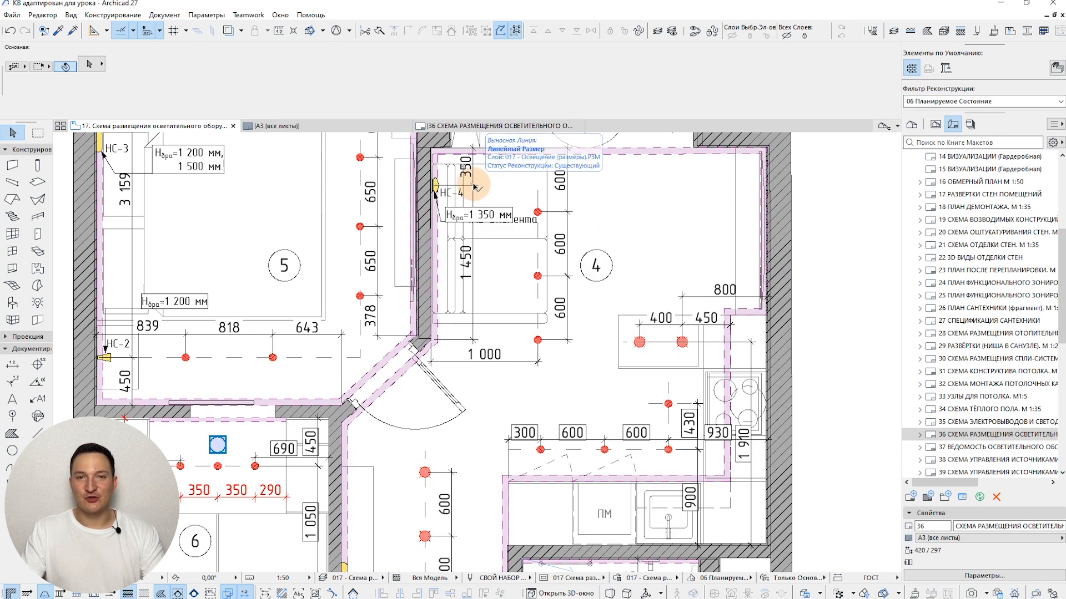
middle_drag(384, 220, 378, 281)
scroll(427, 423, up, 1)
middle_drag(428, 423, 375, 254)
scroll(363, 435, up, 3)
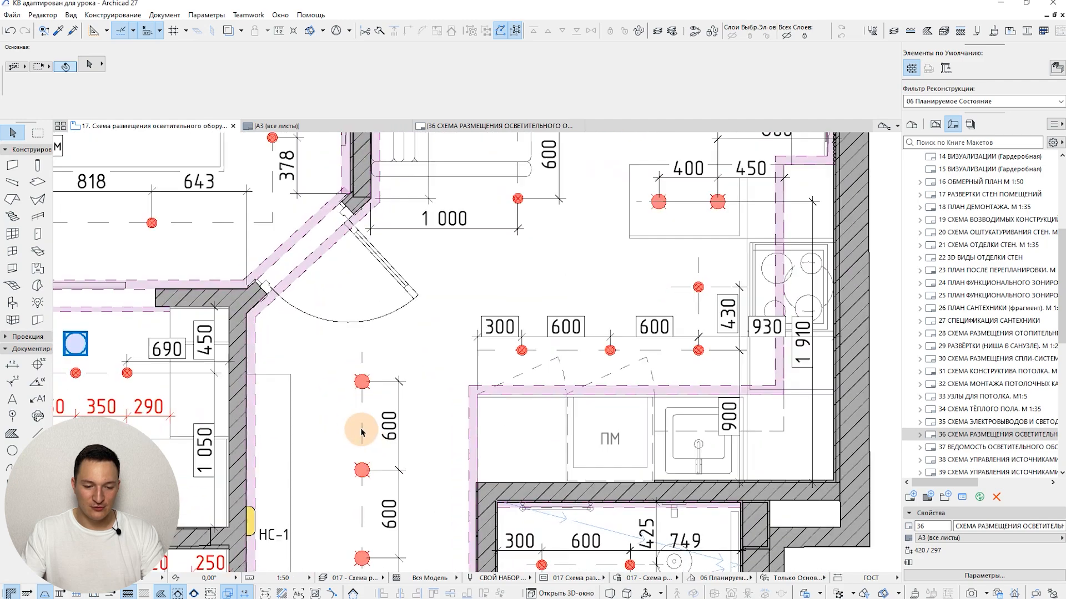
scroll(660, 283, down, 4)
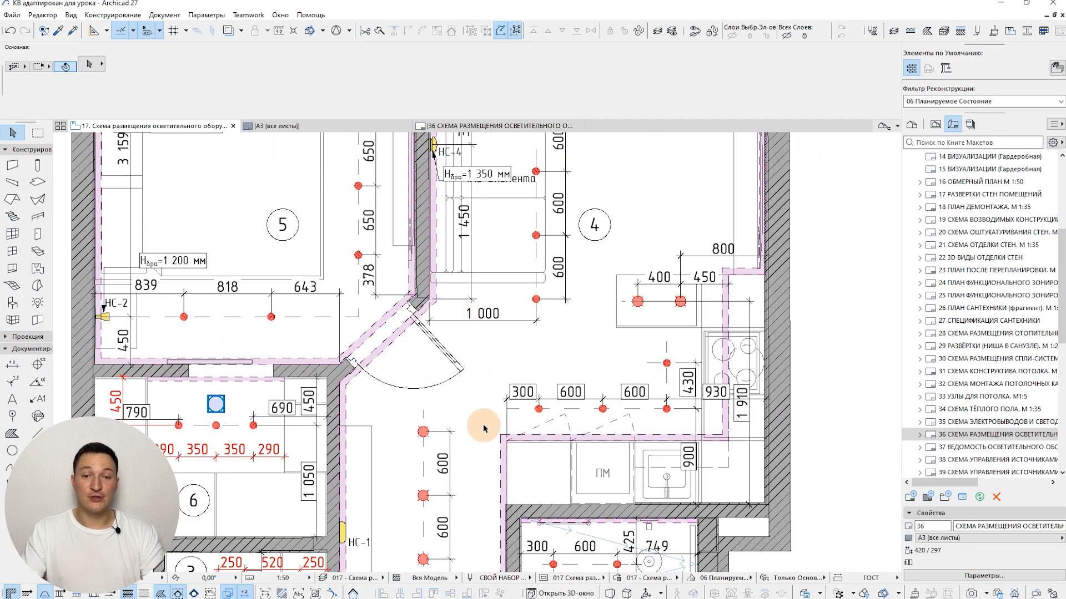
middle_drag(481, 428, 444, 259)
scroll(491, 538, up, 5)
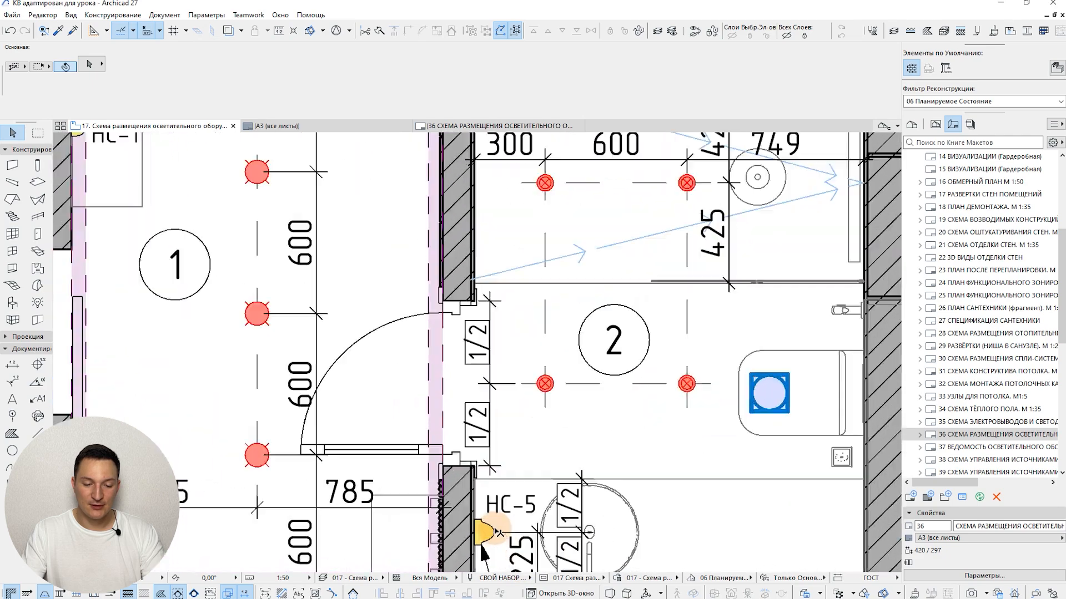
Select the НС-5 wall luminaire in room 2 and examine its ID and the remaining luminaires across the plan
click(489, 535)
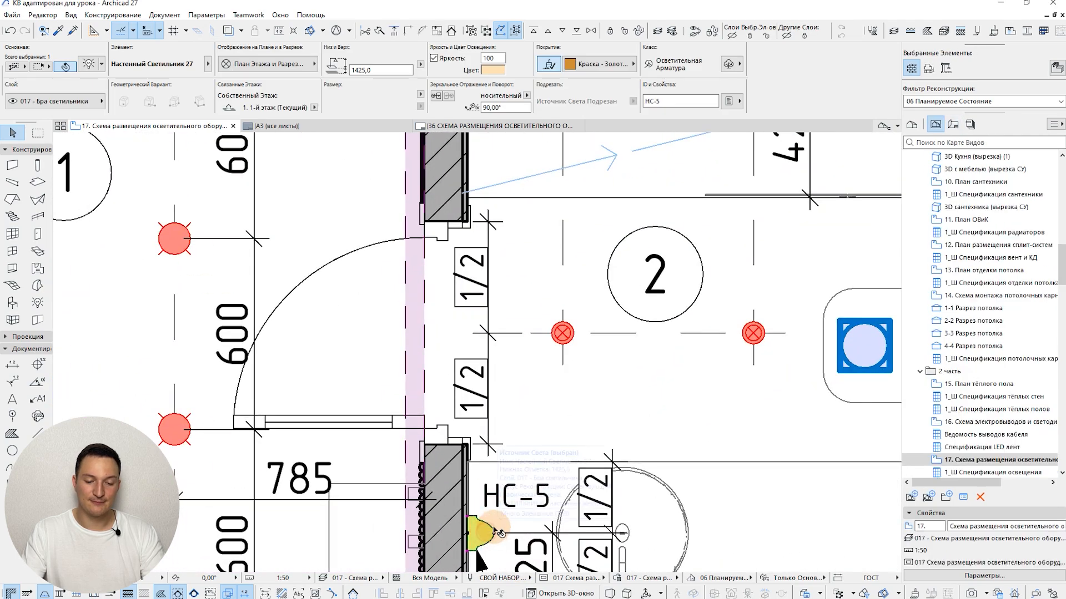
scroll(502, 498, down, 5)
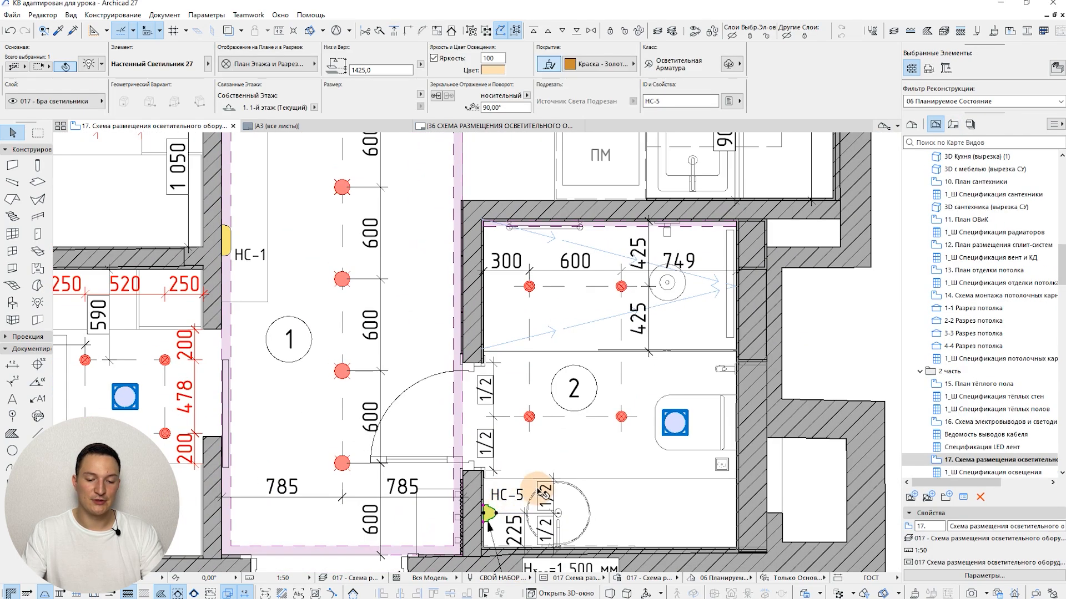
scroll(461, 432, down, 2)
scroll(407, 414, up, 3)
scroll(408, 414, up, 2)
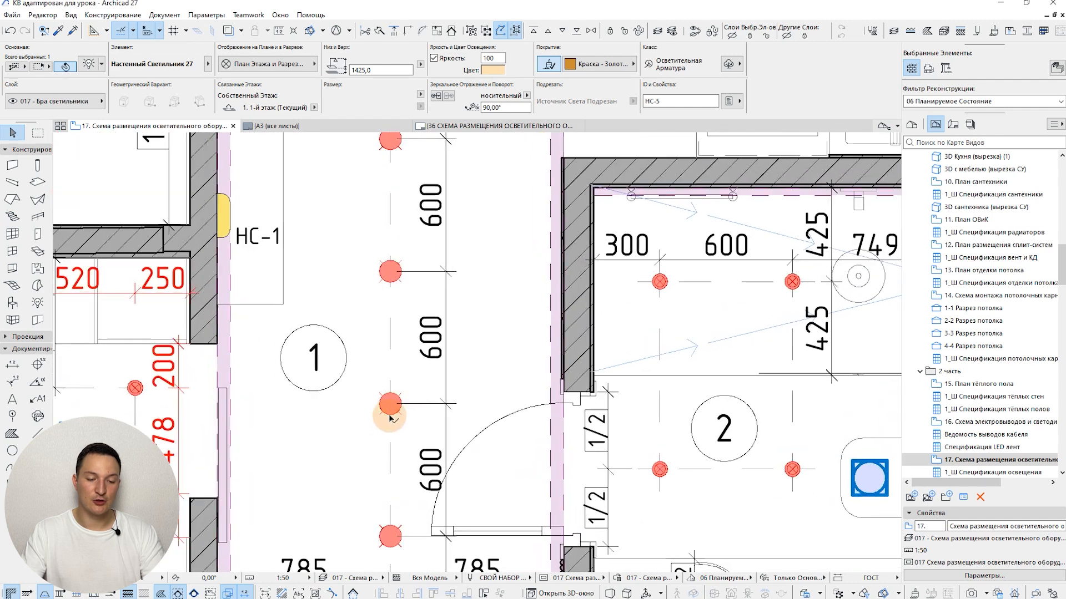
scroll(390, 312, down, 3)
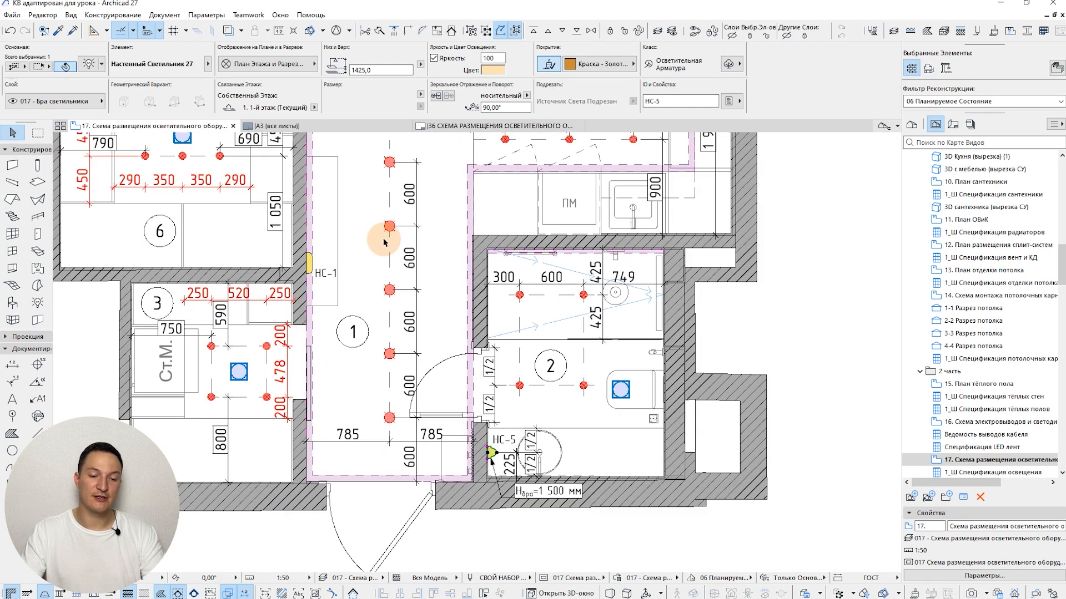
middle_drag(384, 240, 378, 399)
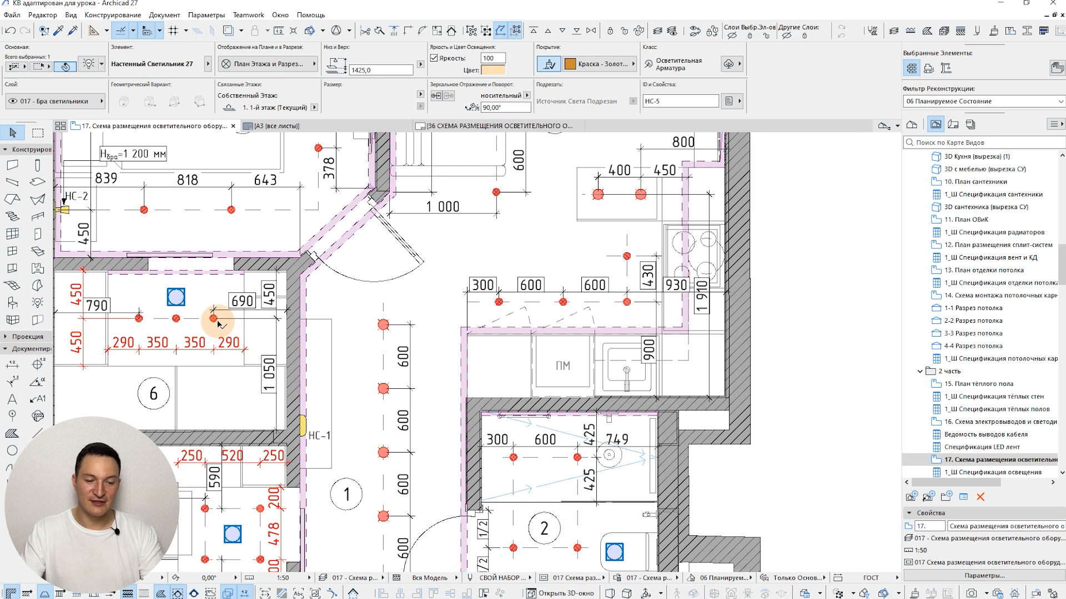
middle_drag(260, 273, 125, 570)
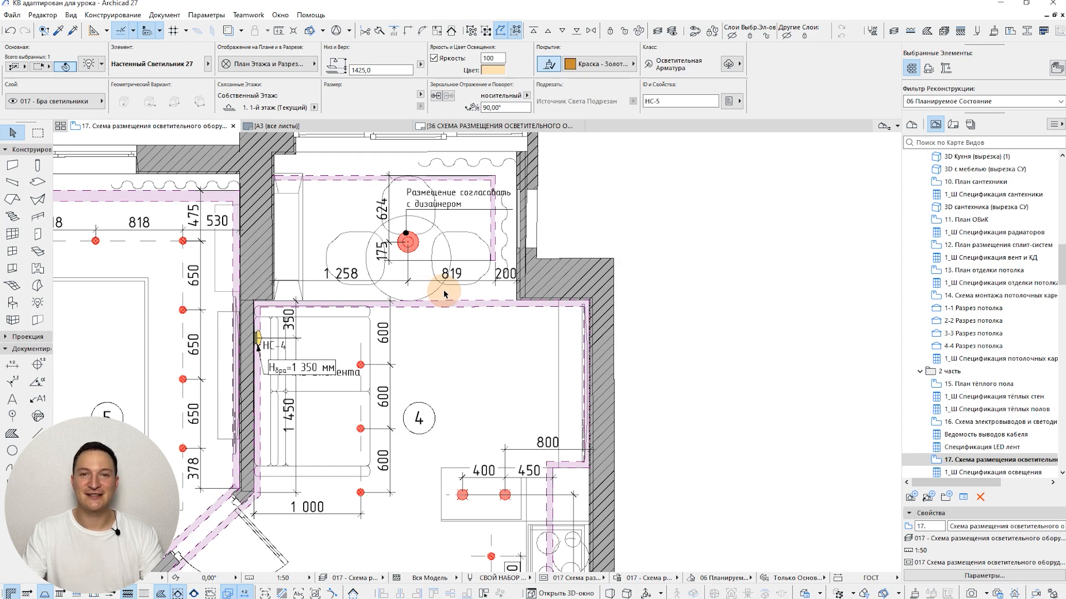
scroll(263, 419, down, 2)
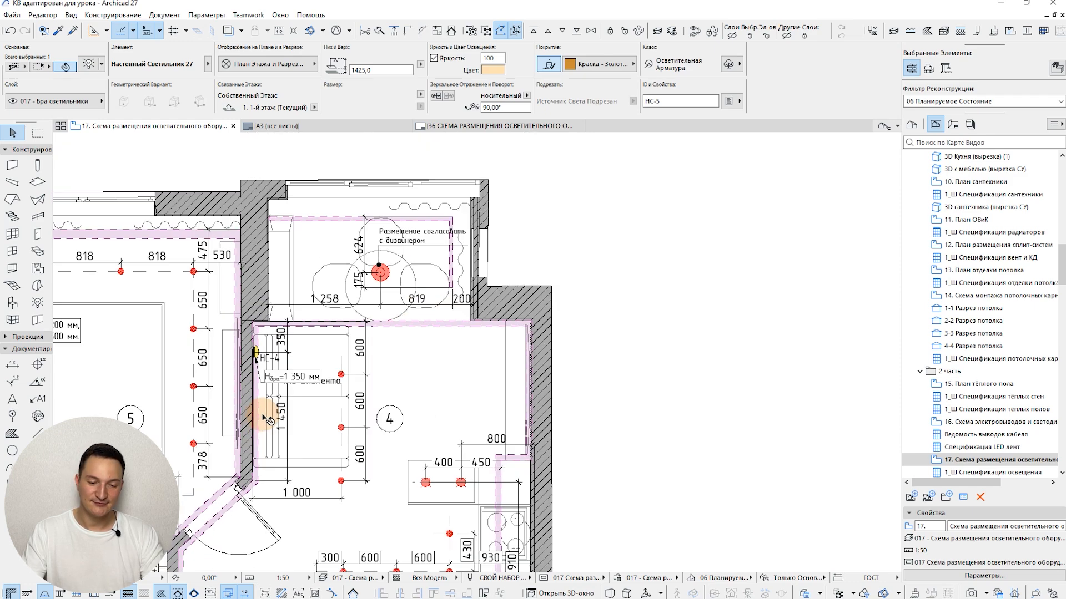
middle_drag(314, 425, 499, 162)
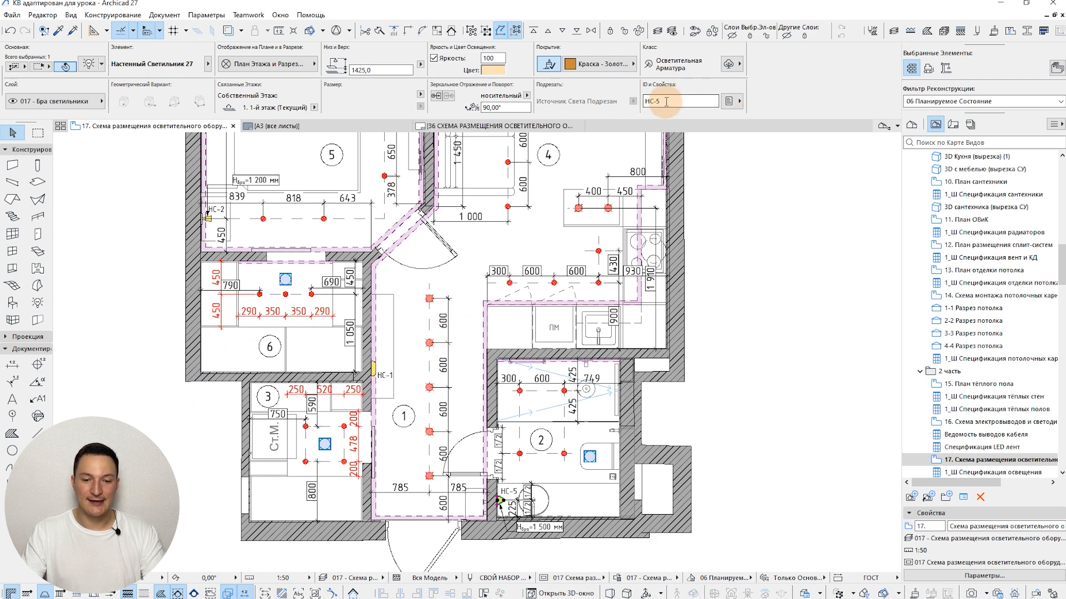
Isolate the ceiling luminaires' layer, using a directional ceiling luminaire in room 1 as the reference element
scroll(431, 294, up, 3)
click(431, 300)
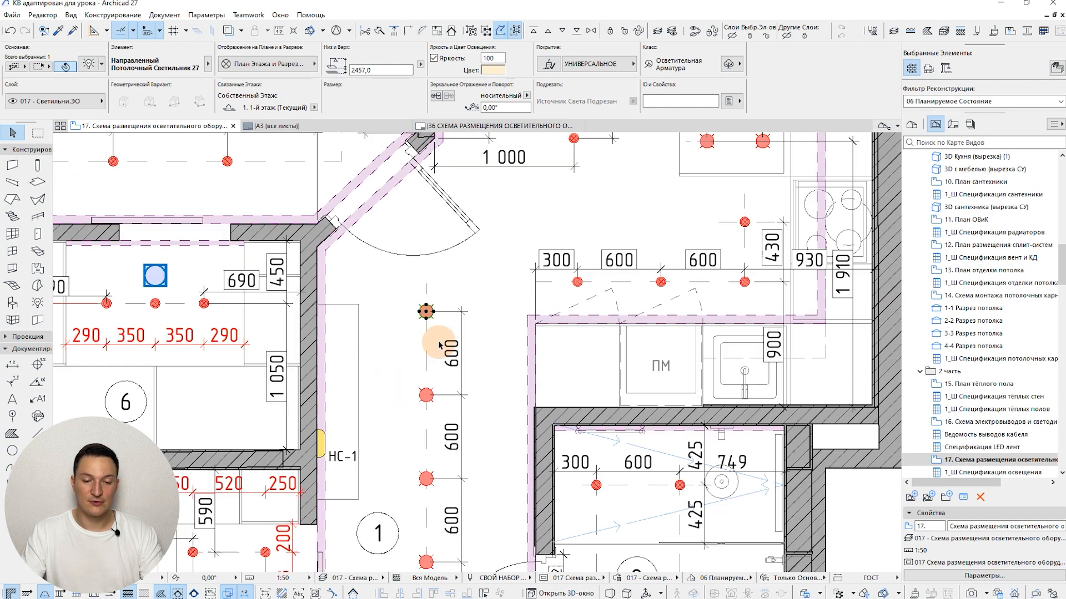
scroll(439, 342, down, 4)
middle_drag(456, 238, 403, 388)
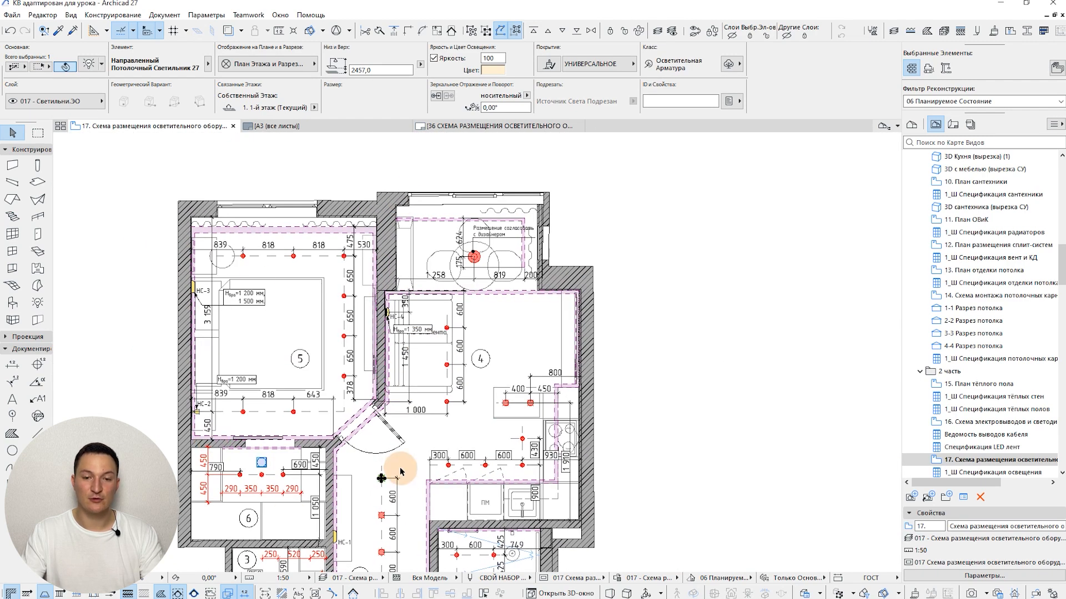
middle_drag(400, 471, 433, 386)
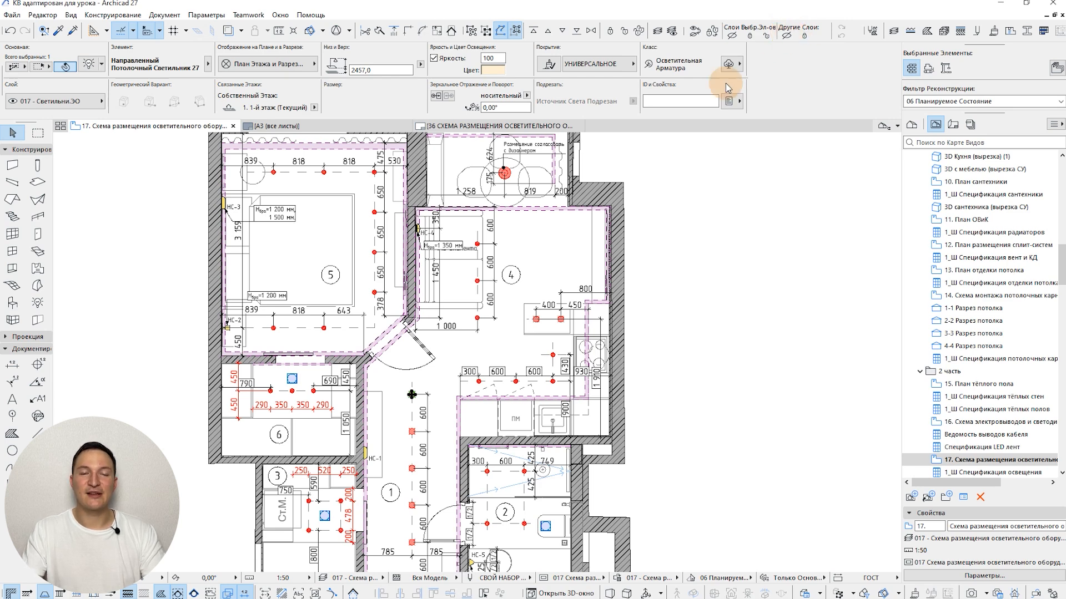
click(786, 36)
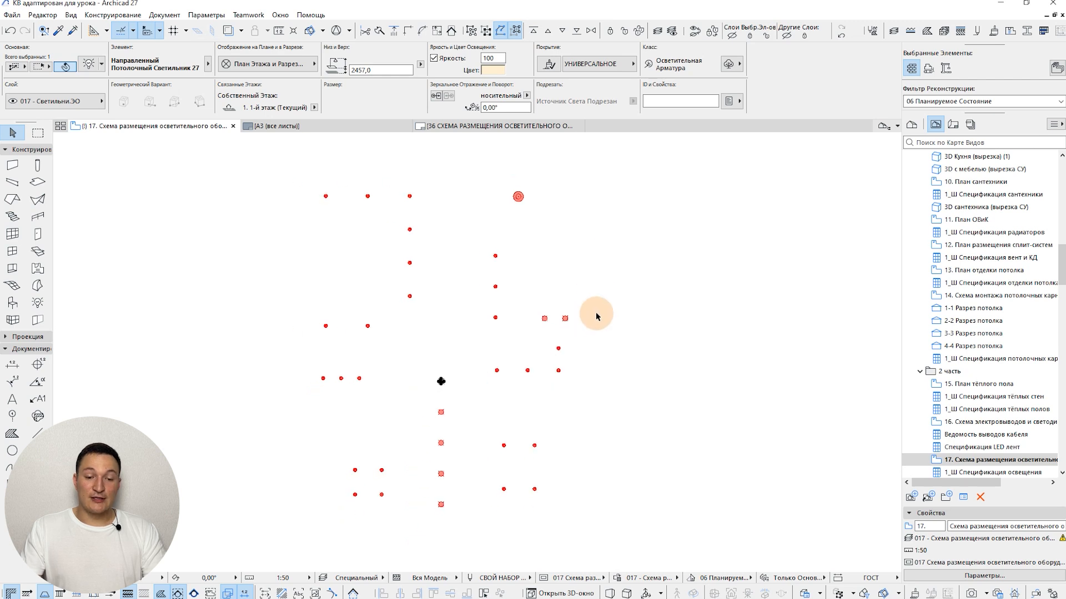
click(587, 331)
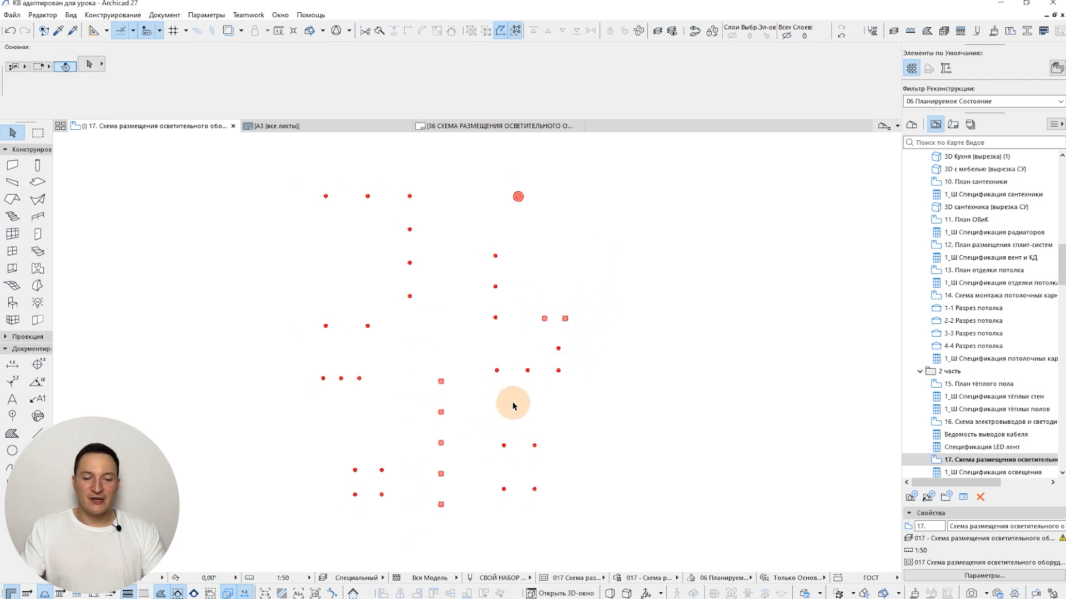
Select all recessed spot luminaires on the isolated layer, leaving out the directional luminaires and the pendant luminaire
middle_drag(487, 445, 484, 424)
scroll(461, 423, down, 2)
click(310, 213)
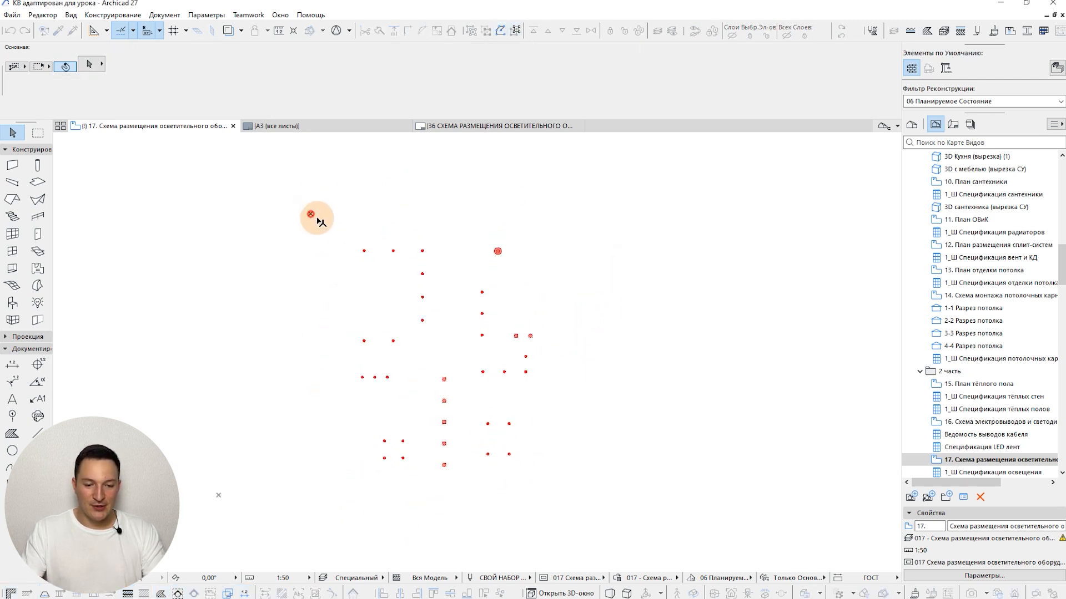
click(604, 497)
scroll(527, 415, up, 3)
ctrl+click(366, 339)
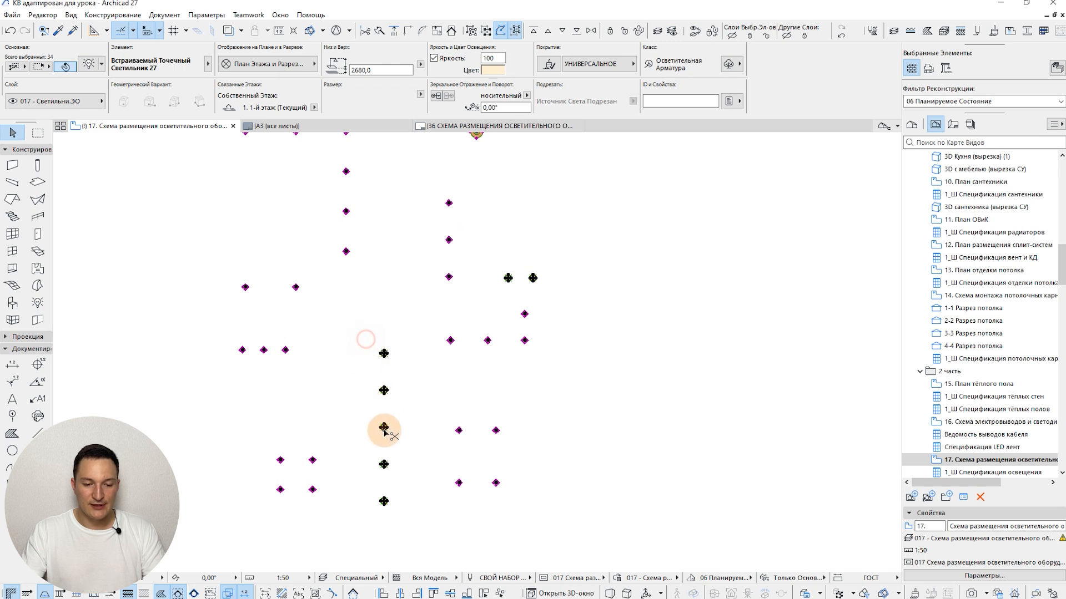
shift+click(361, 343)
shift+click(414, 527)
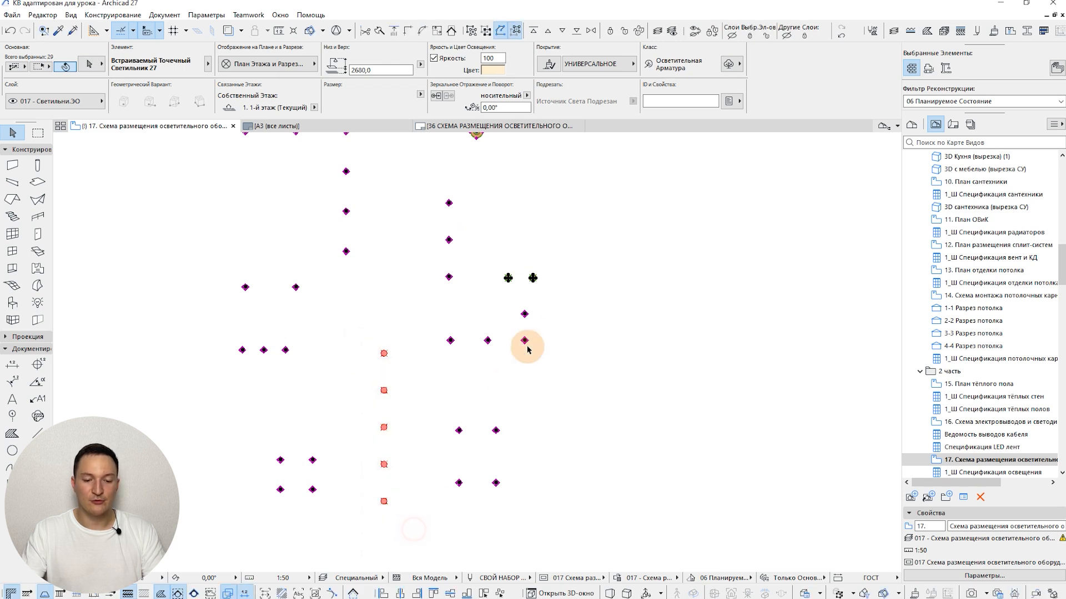
shift+click(499, 262)
shift+click(548, 290)
middle_drag(533, 210, 559, 285)
shift+click(501, 206)
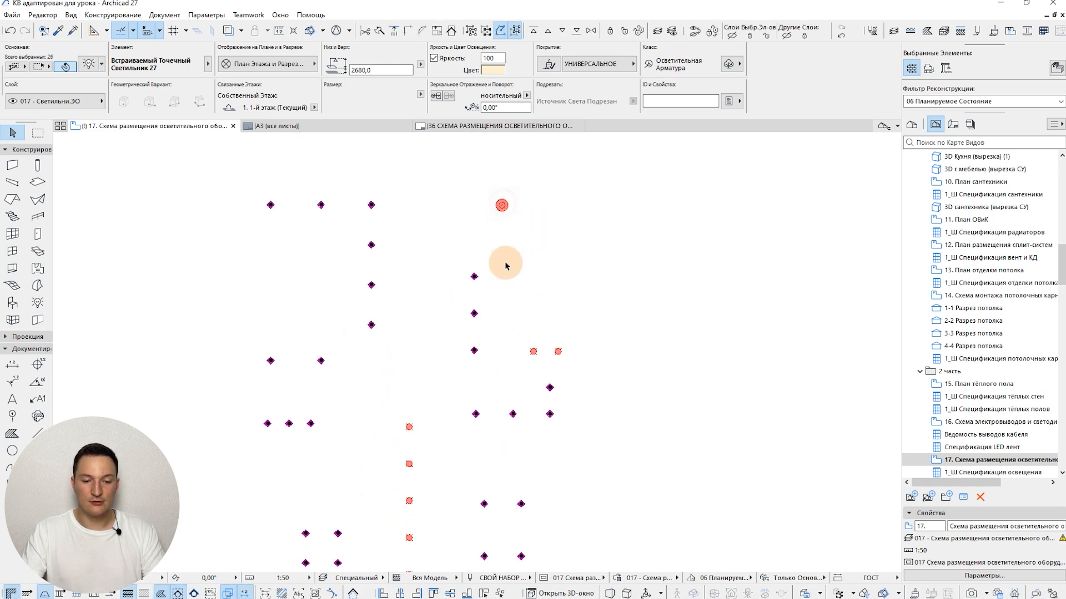
middle_drag(457, 371, 483, 331)
Set the ID of the selected recessed spot luminaires to С-1 and check it on two of the spots in room 4
click(667, 101)
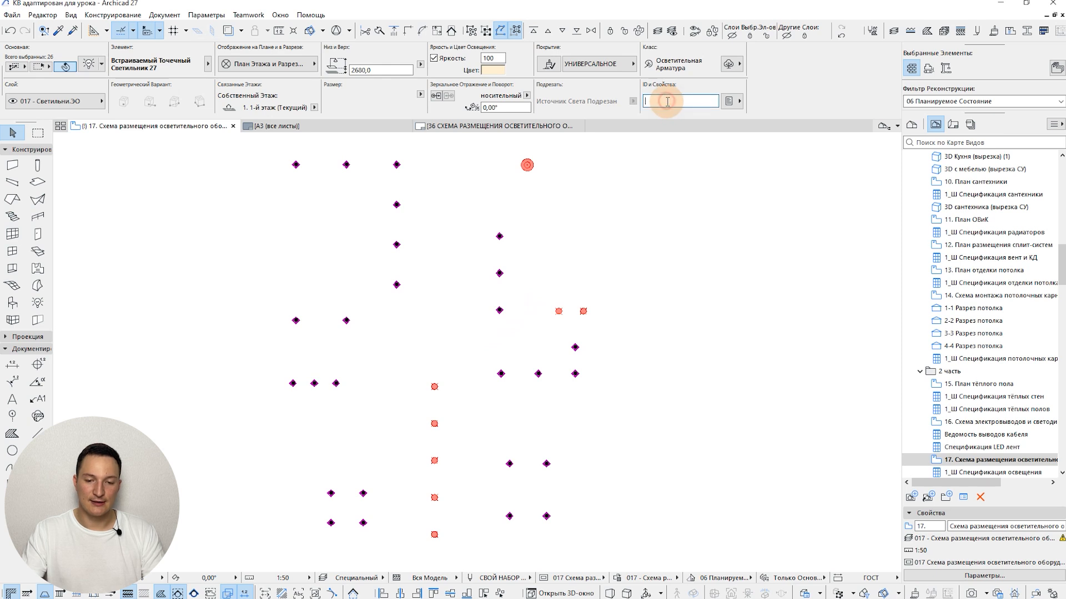
text(С-1)
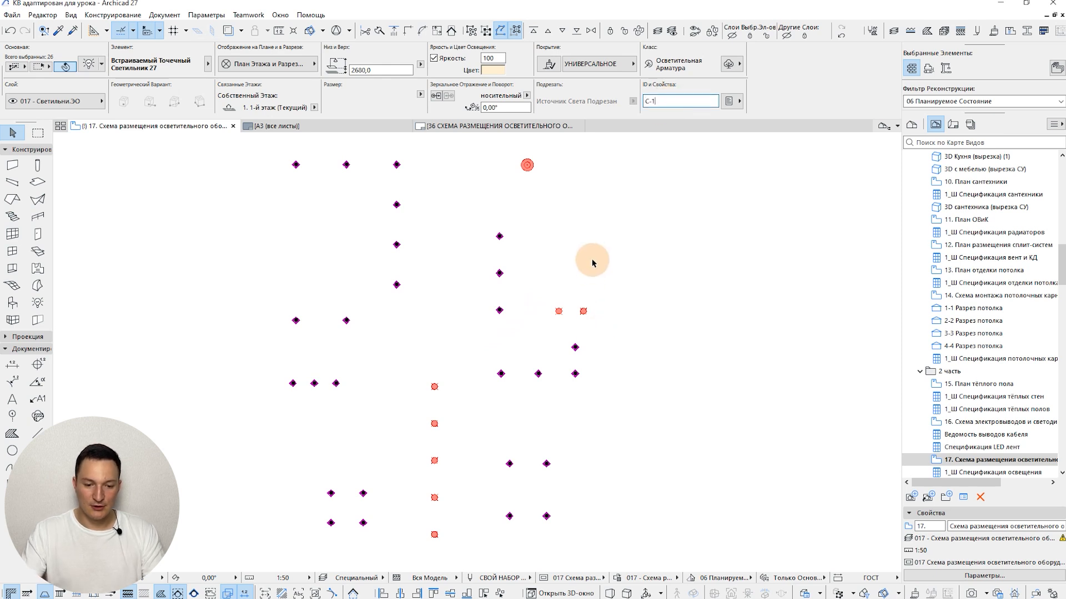
click(591, 261)
click(501, 273)
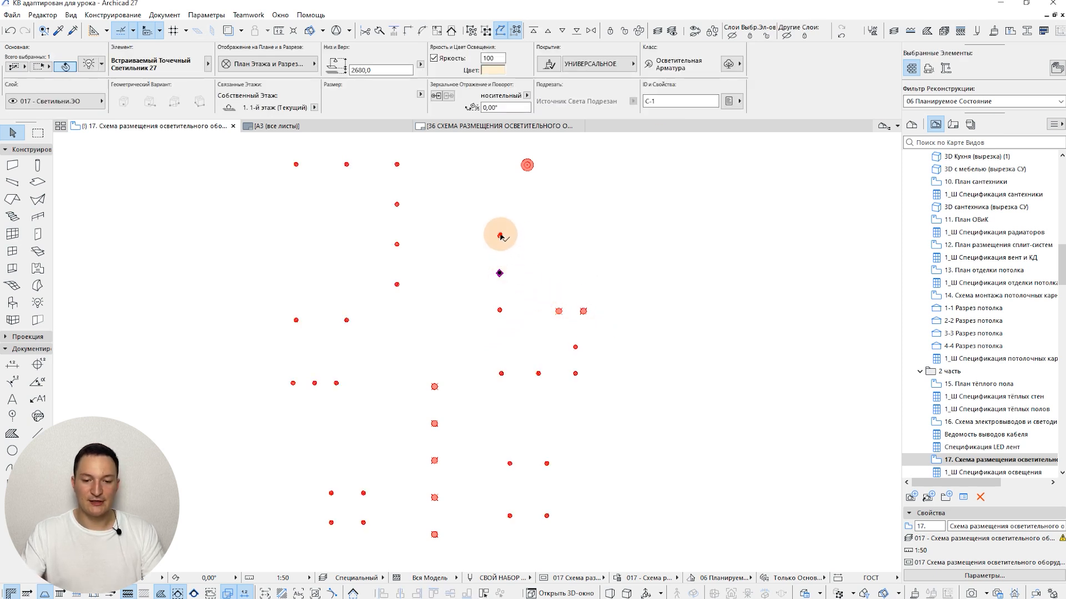
click(500, 236)
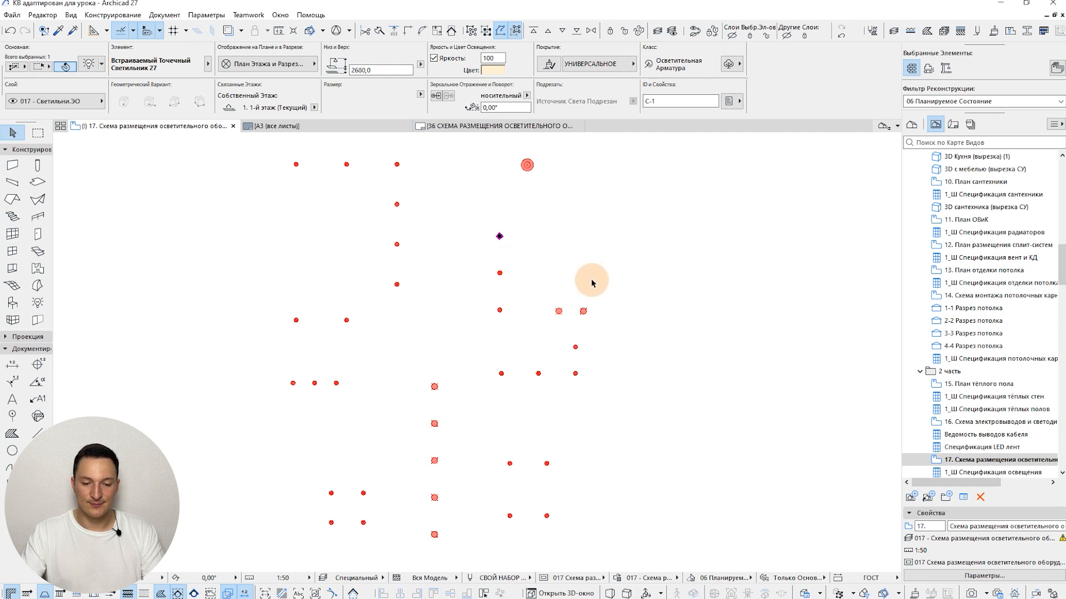
click(591, 283)
Select the directional ceiling luminaires in rooms 1 and 4 and give them a shared ID with the prefix С-
drag(621, 280, 516, 341)
drag(458, 357, 414, 557)
click(674, 101)
text(С)
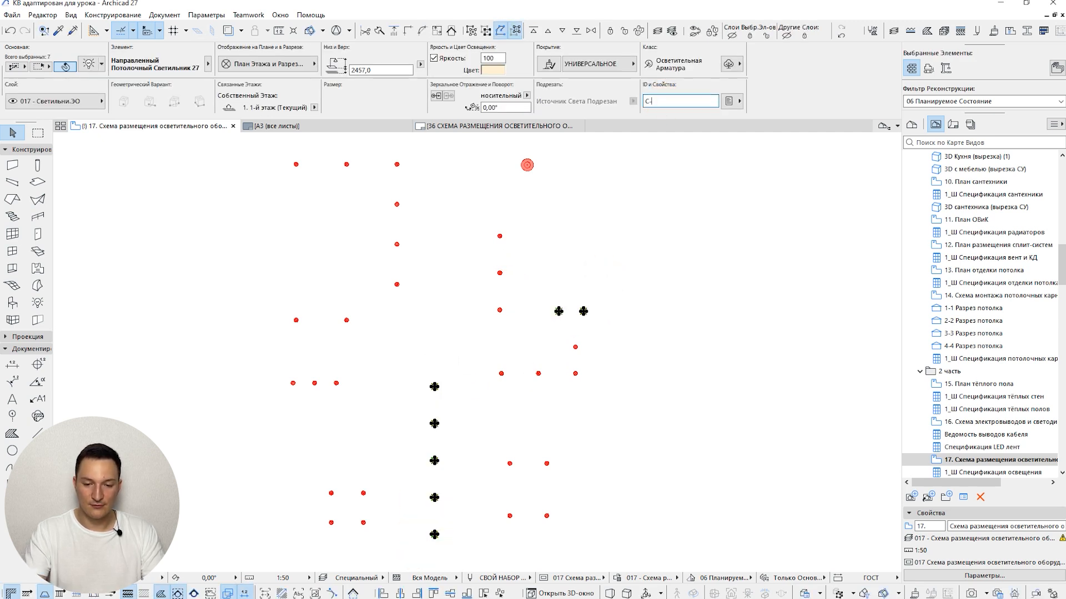
Select the pendant luminaire above the dining table and fill in its element ID
click(527, 165)
click(682, 103)
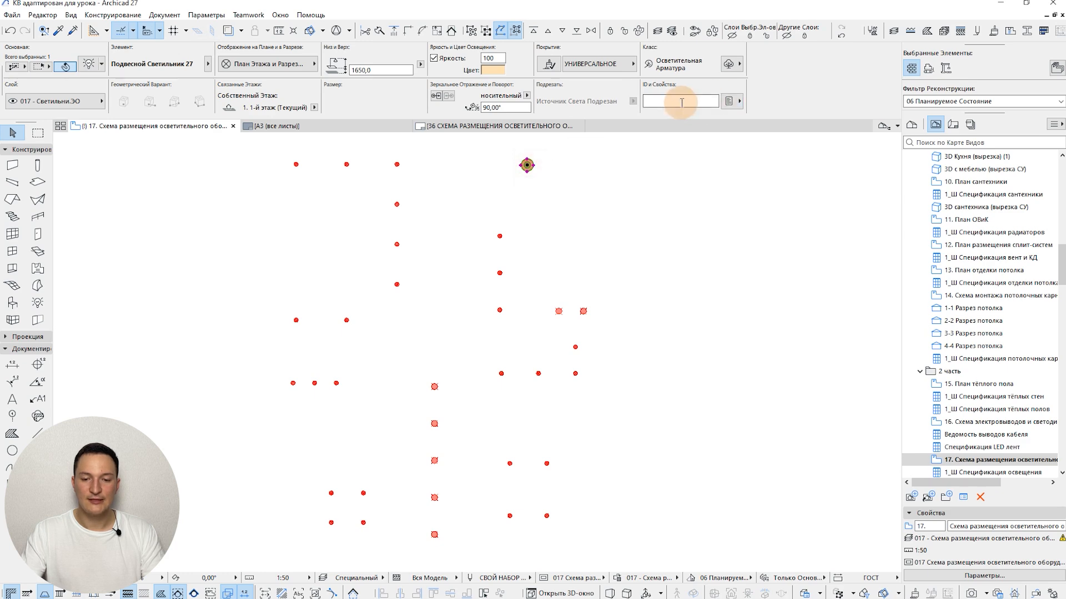
click(690, 278)
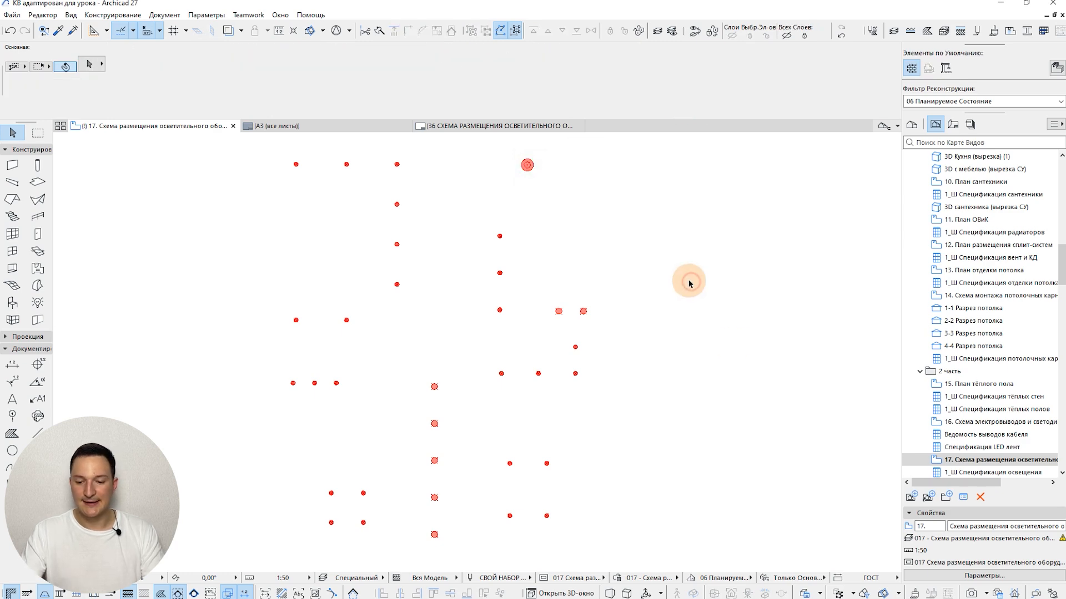
Reopen view 17, the lighting equipment placement plan, to restore its saved layer combination
double_click(999, 460)
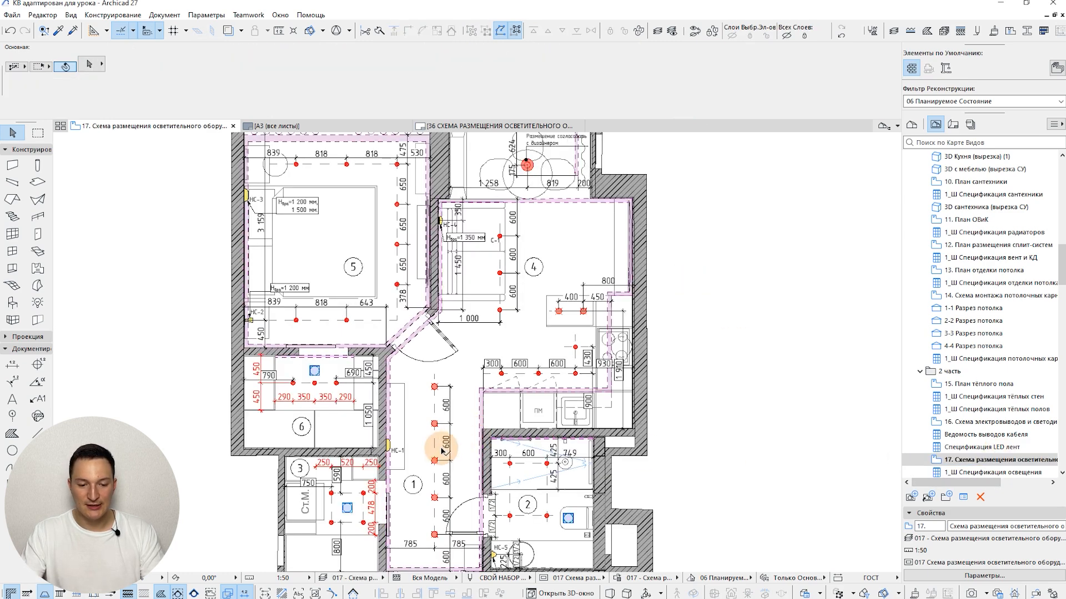
scroll(441, 447, down, 3)
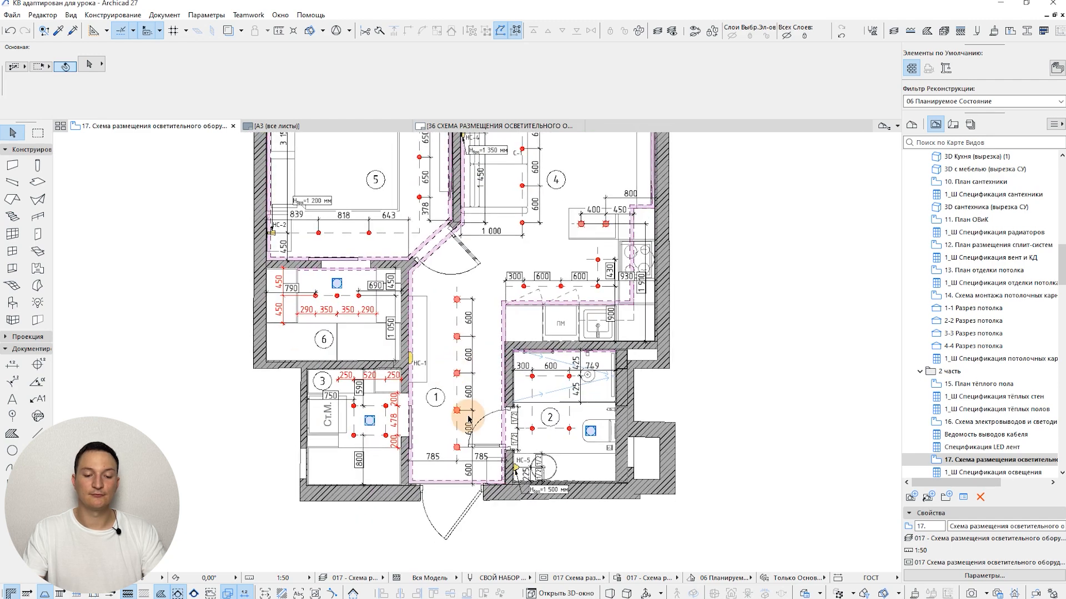
scroll(468, 435, up, 5)
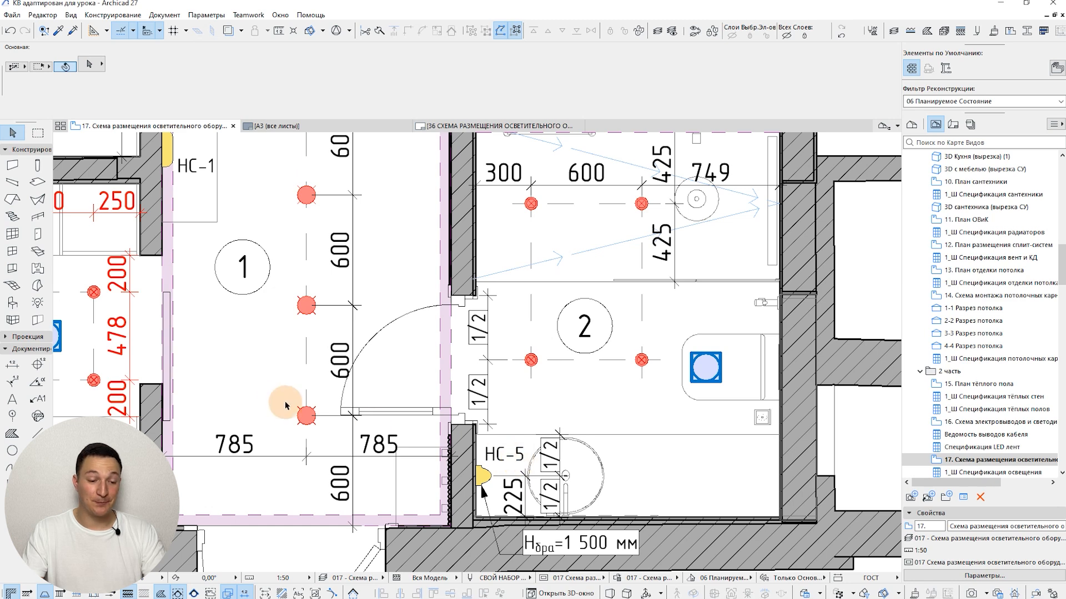
Open the default settings of the Label tool
click(37, 399)
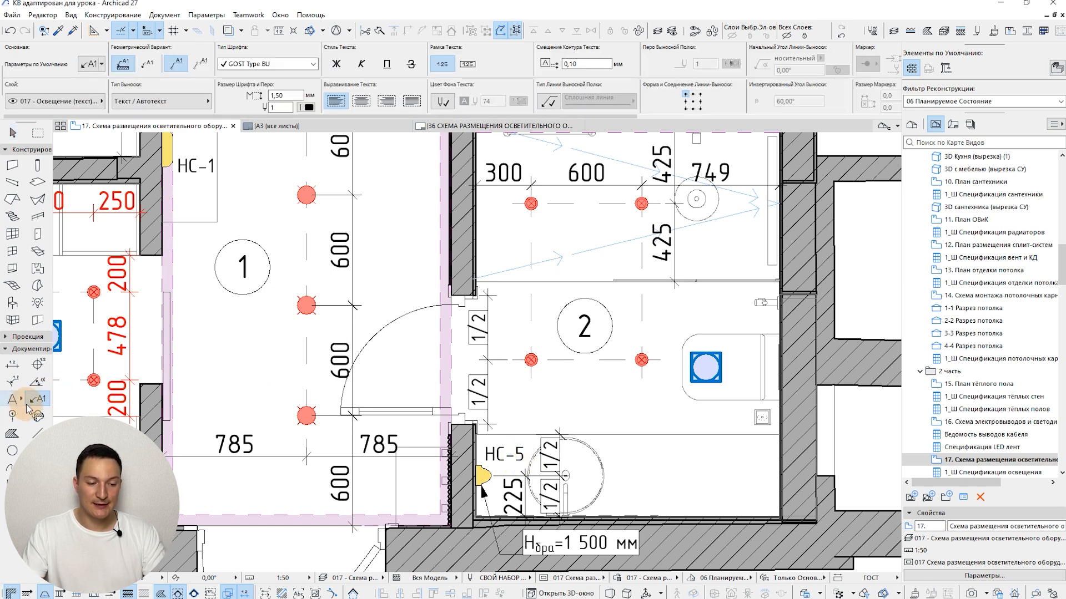
click(92, 64)
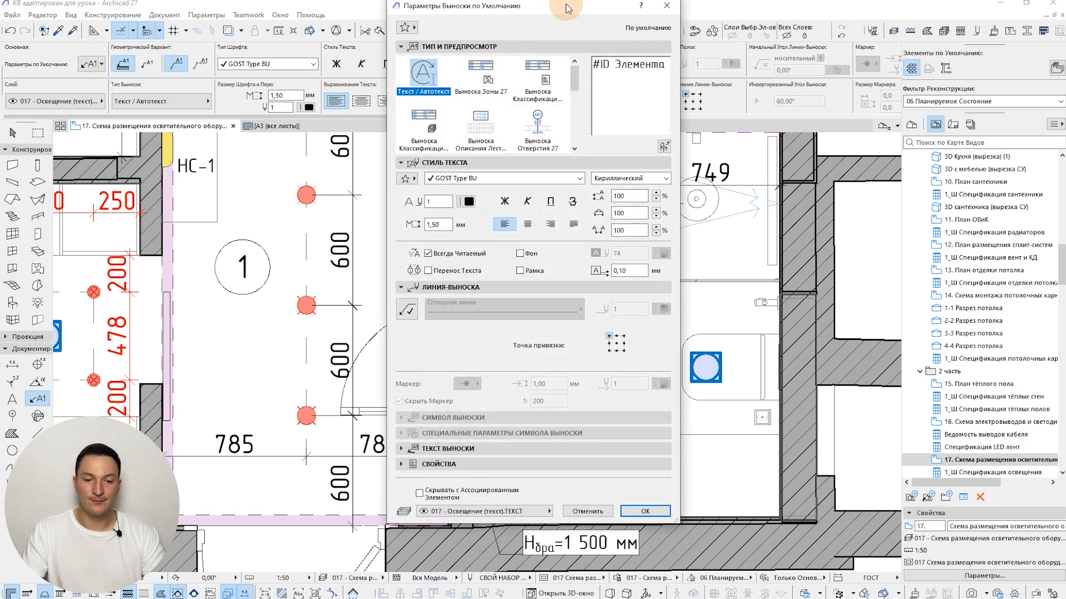
drag(564, 5, 544, 26)
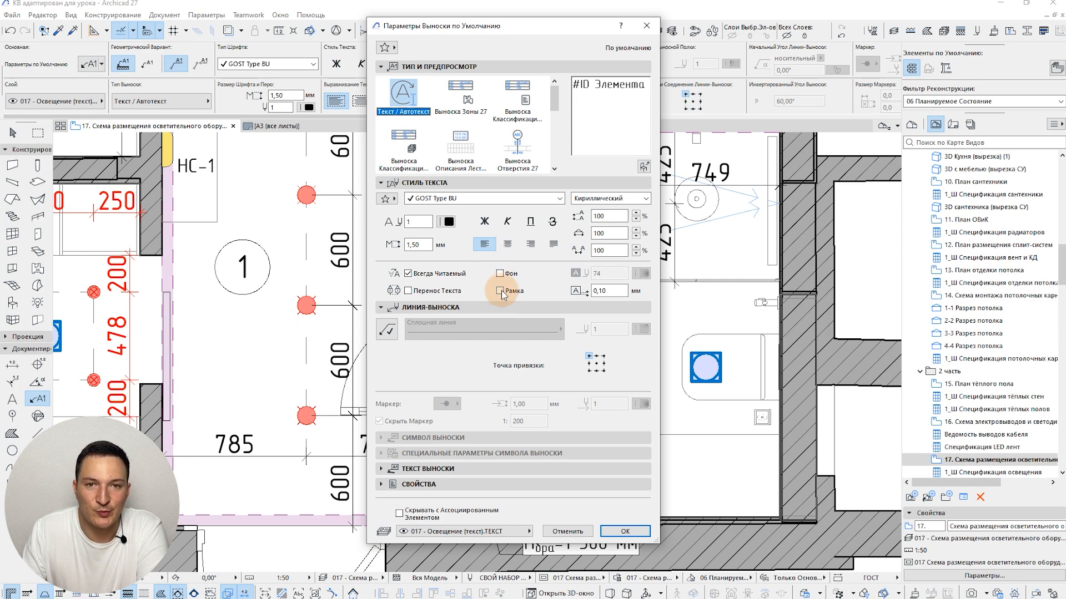
mouse_move(513, 30)
mouse_down()
mouse_move(806, 54)
mouse_move(609, 25)
mouse_move(517, 25)
mouse_up()
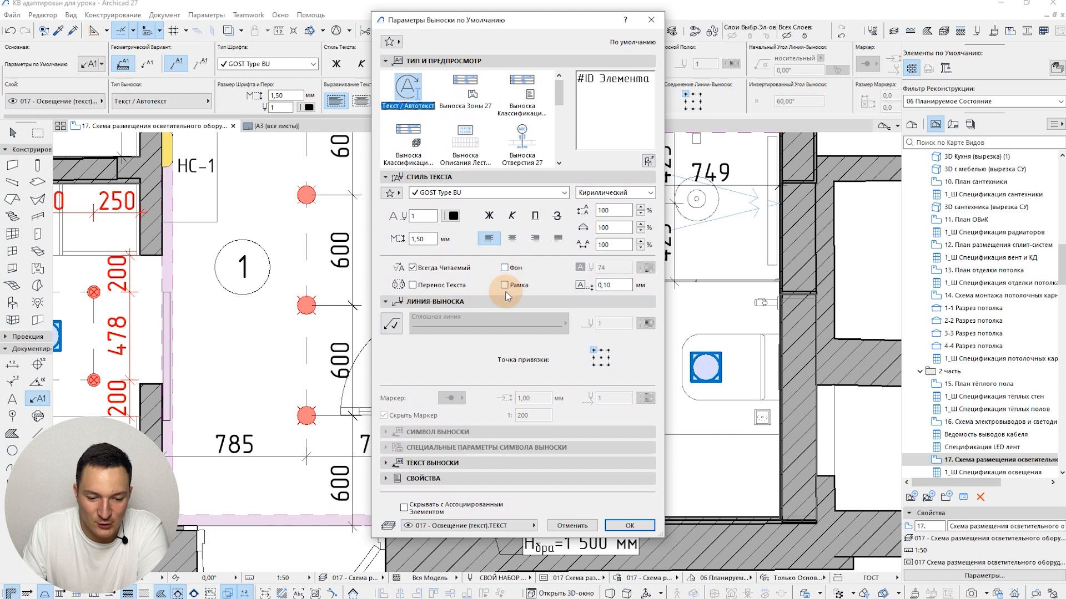
Keep the leader line disabled in the label defaults and set the label's anchor point to the top-right corner
click(451, 303)
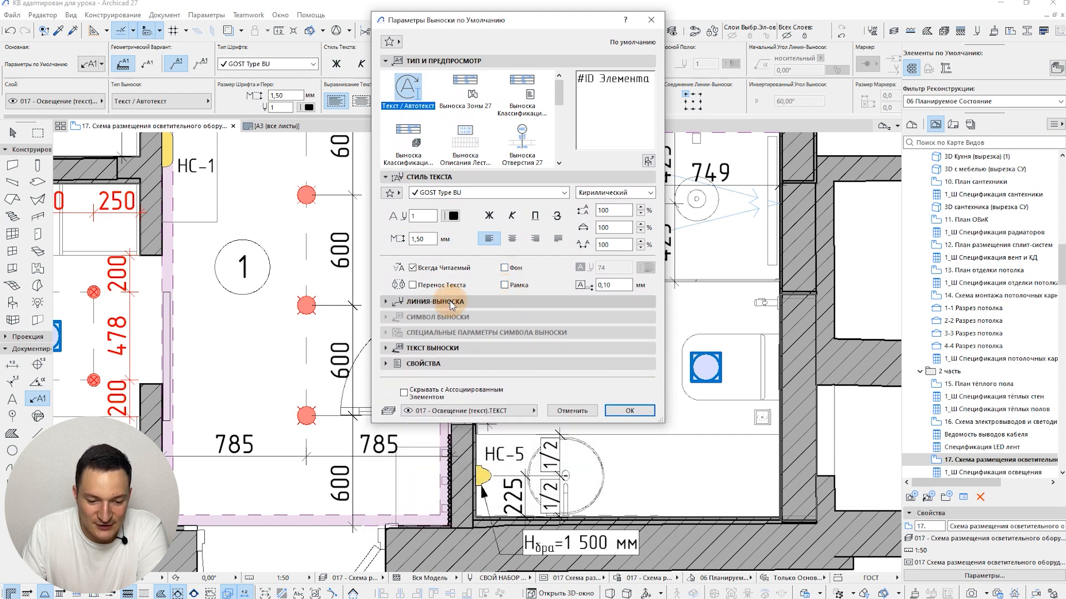
click(392, 303)
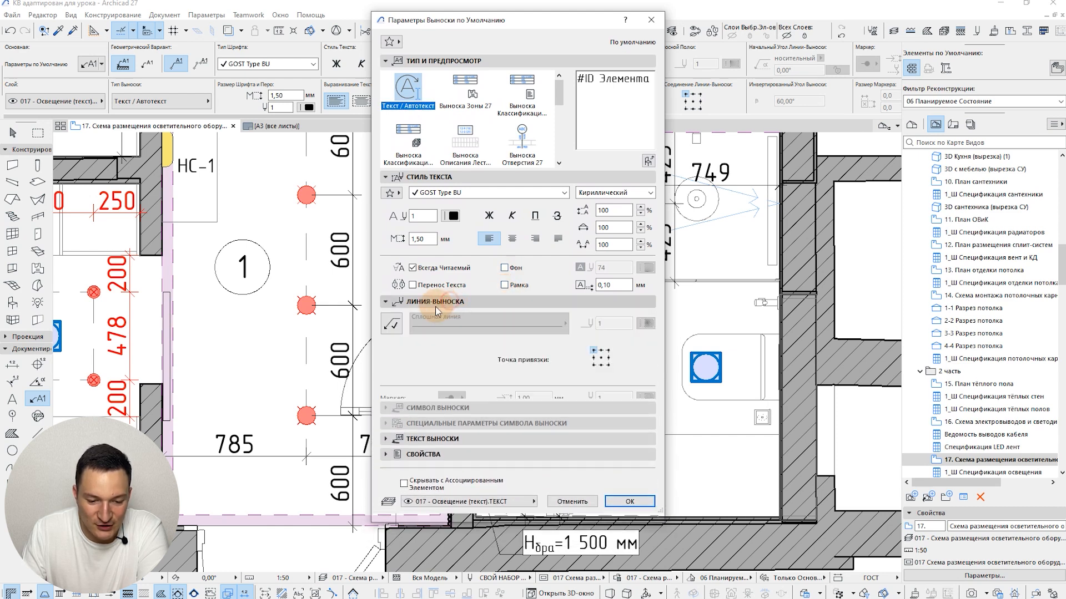
click(392, 327)
click(392, 328)
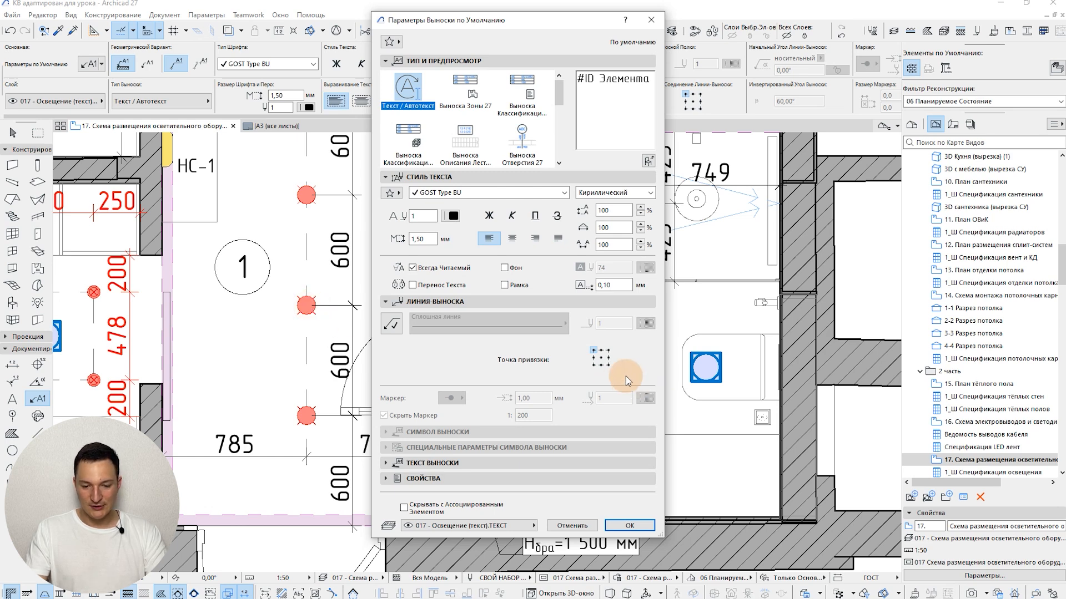
click(608, 365)
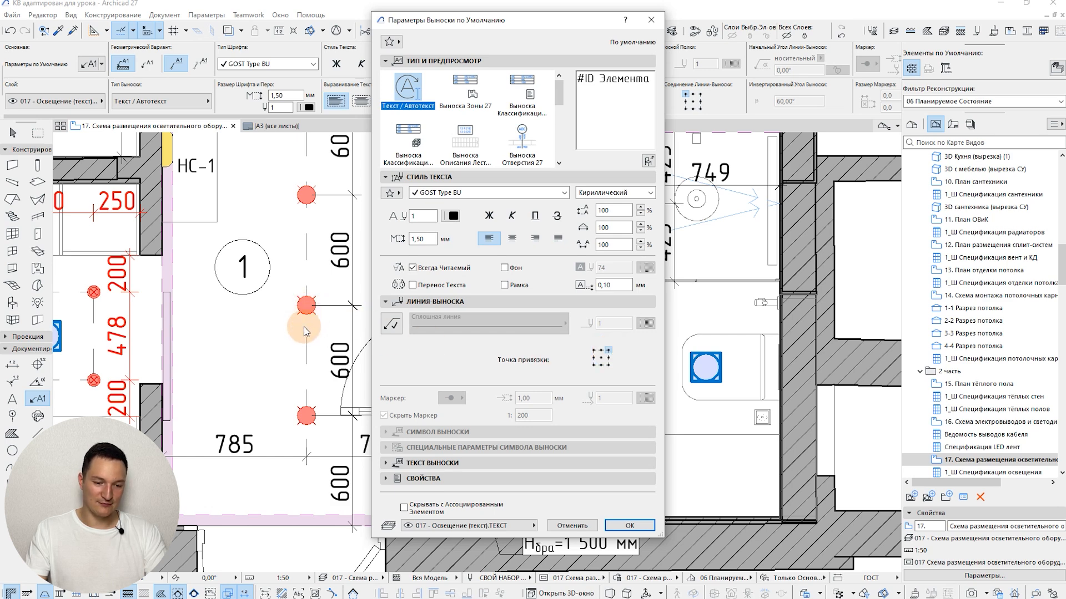
Anchor the default label at its top-right point and set the text frame offset to 0,50 mm
click(608, 351)
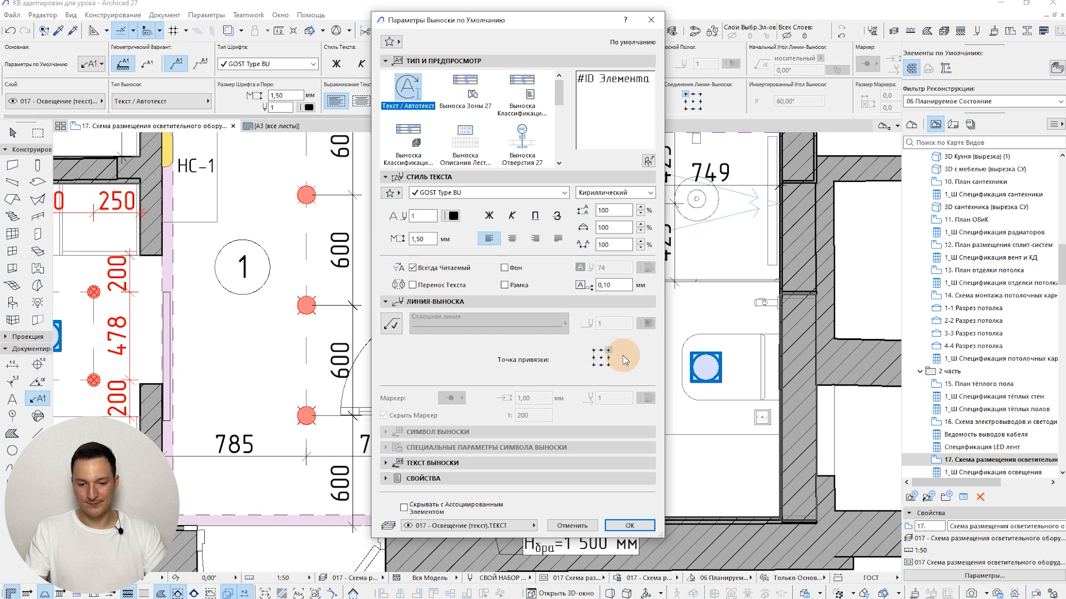
click(607, 287)
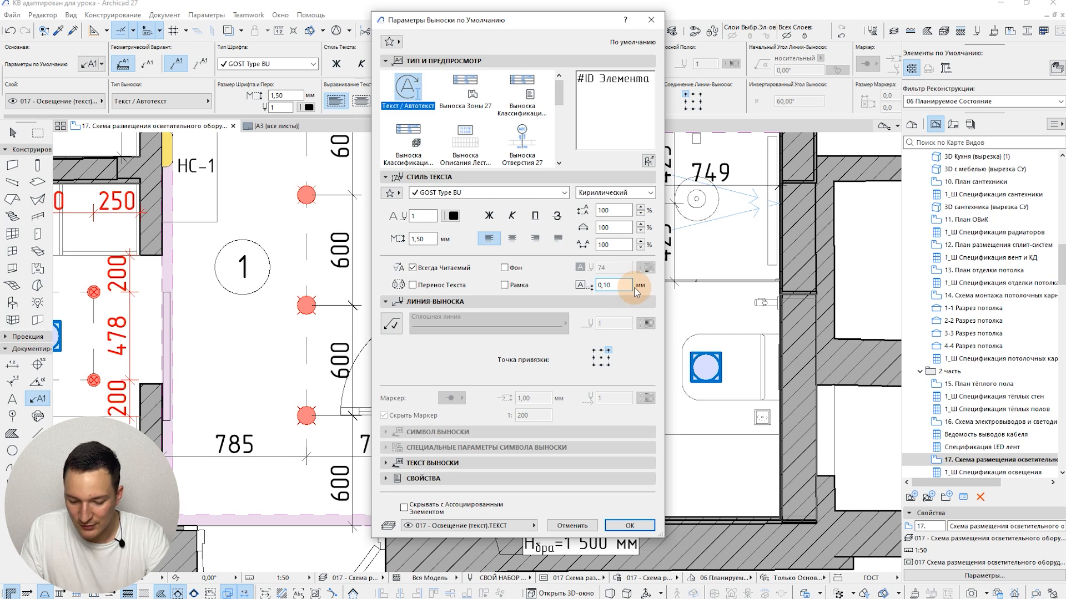
key(BackSpace)
text(5)
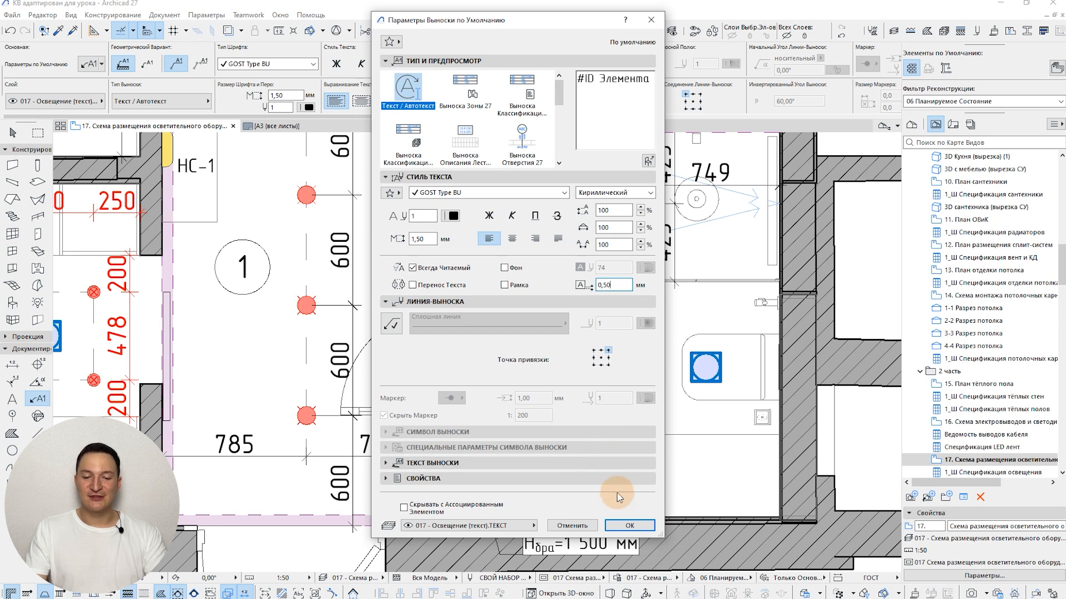
Remove the preset autotext from the label's default text and accept the default settings
click(448, 463)
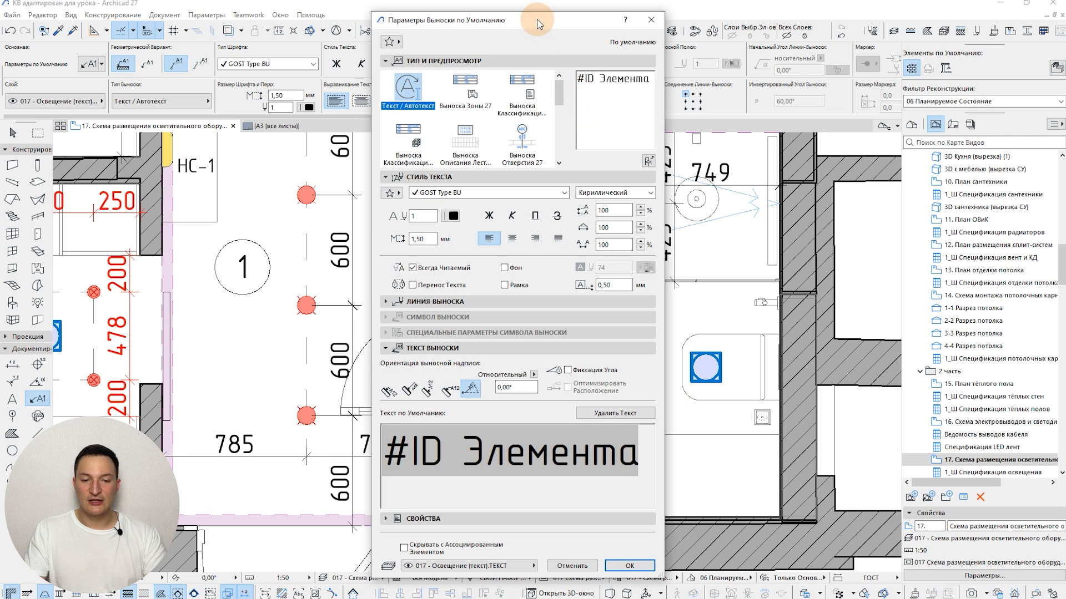
drag(537, 19, 500, 11)
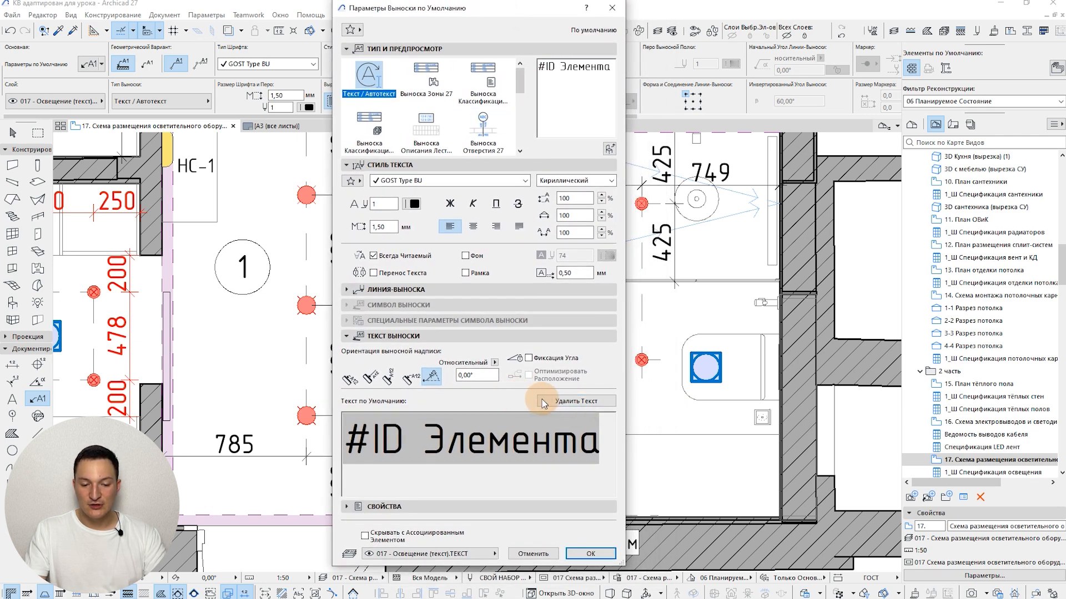
click(575, 402)
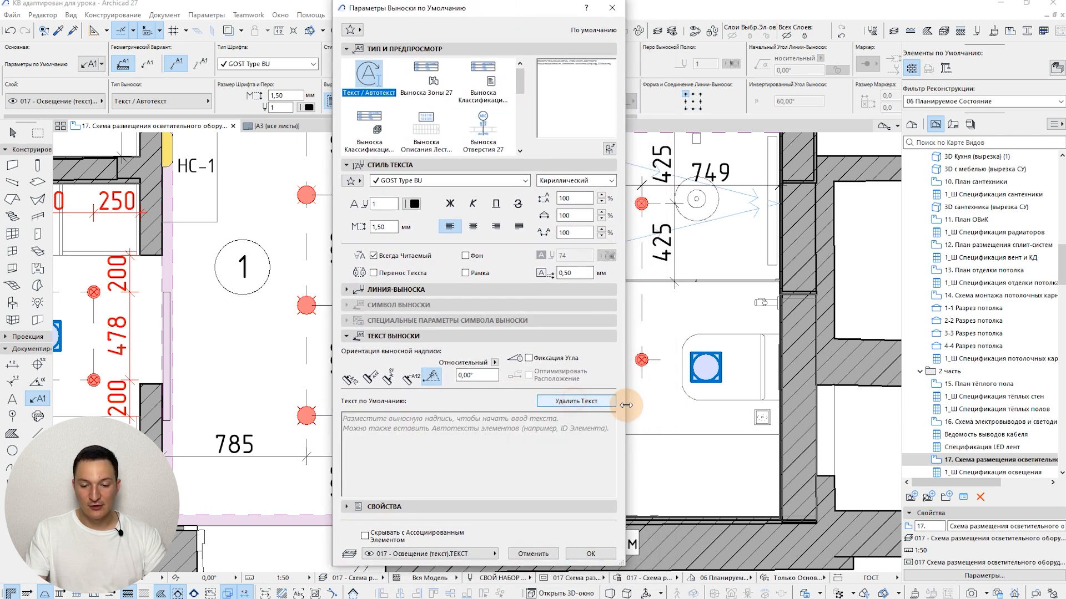
click(591, 554)
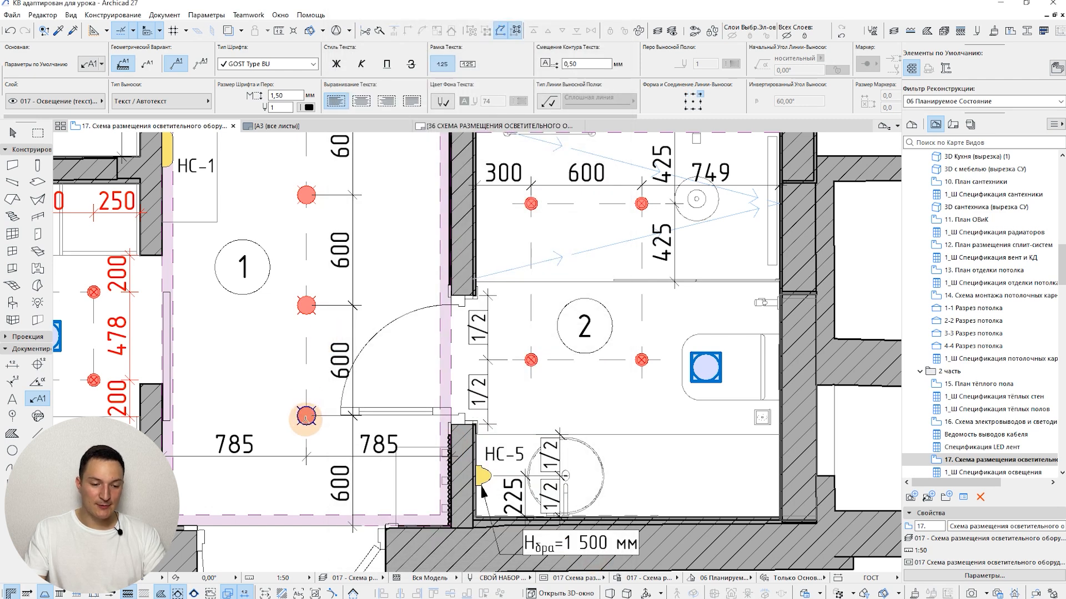
Place a label on the lowest luminaire in corridor 1 and fill it with the element ID autotext (ID Элемента)
scroll(306, 418, up, 2)
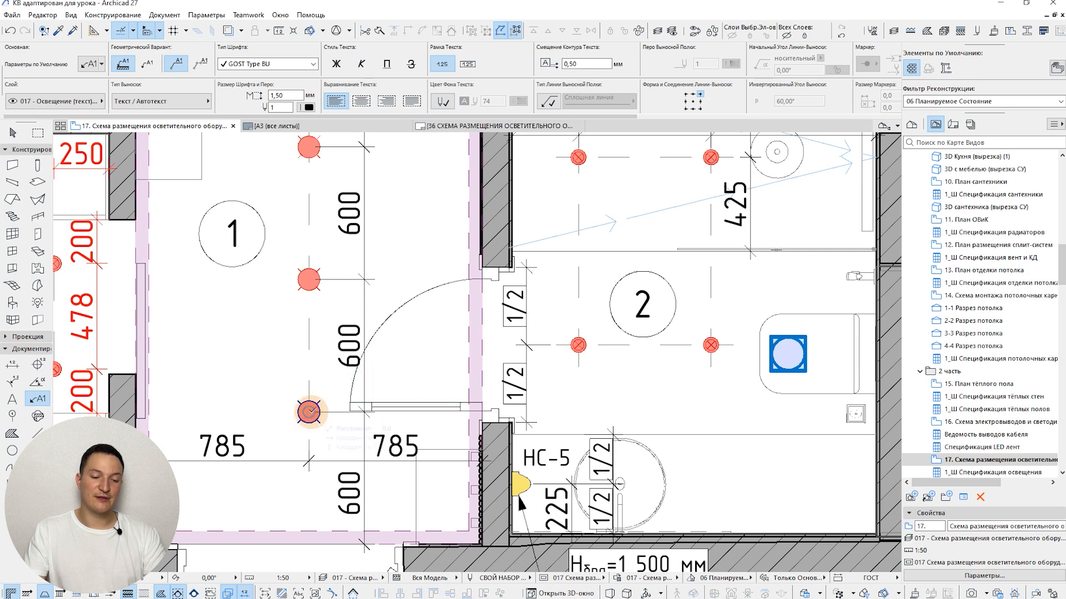
click(311, 412)
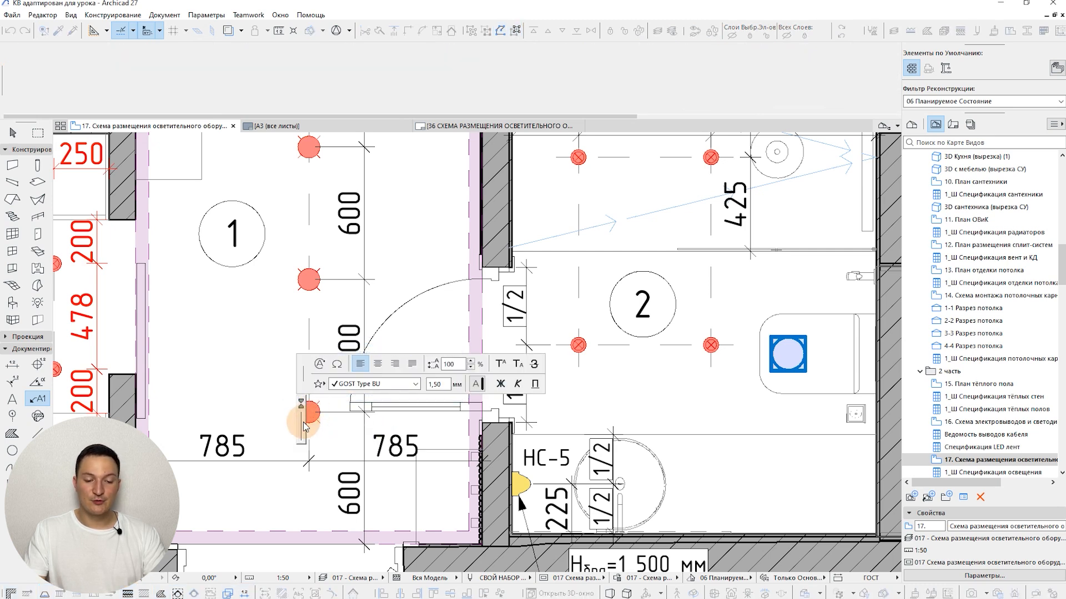
click(320, 364)
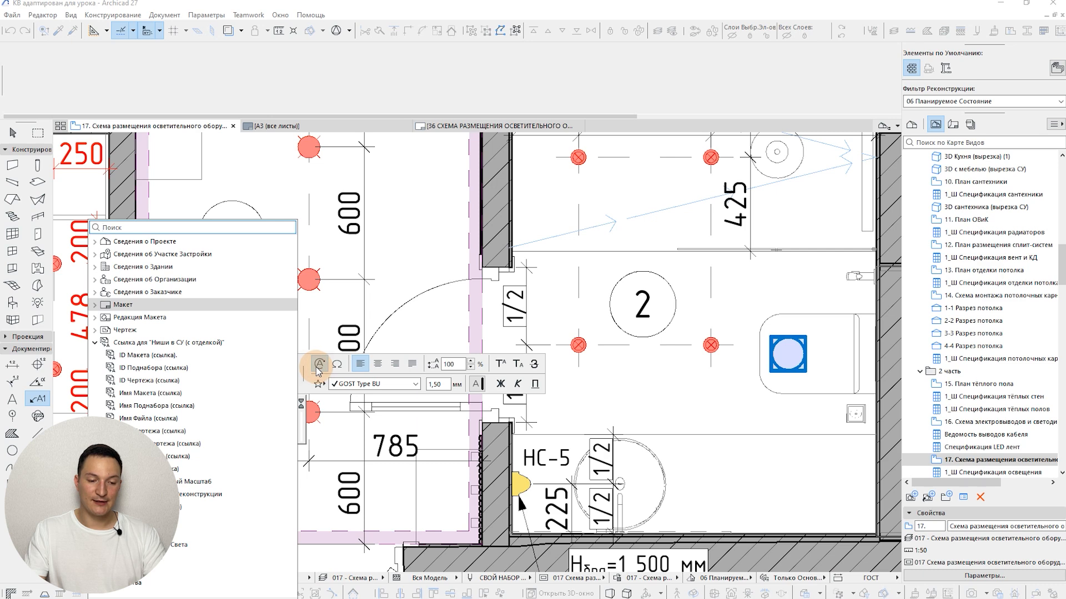
click(95, 342)
click(182, 229)
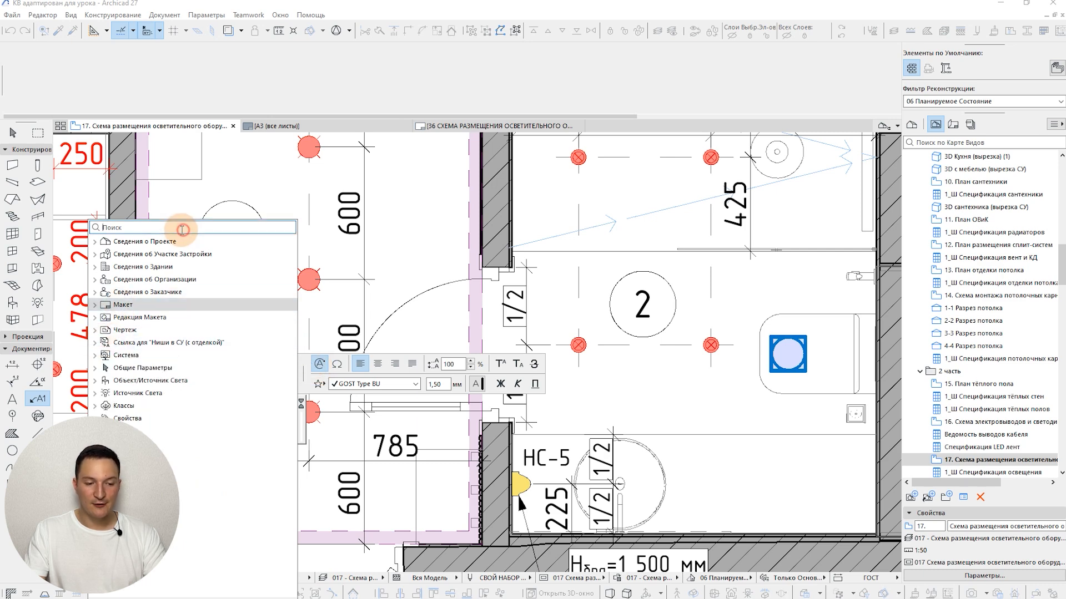
text(id)
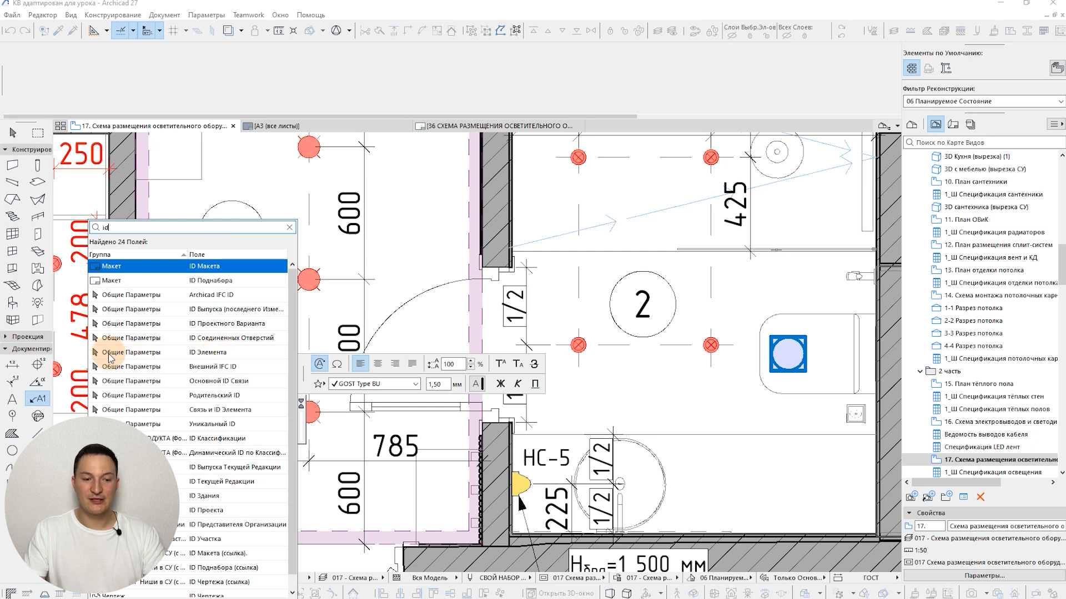
click(111, 352)
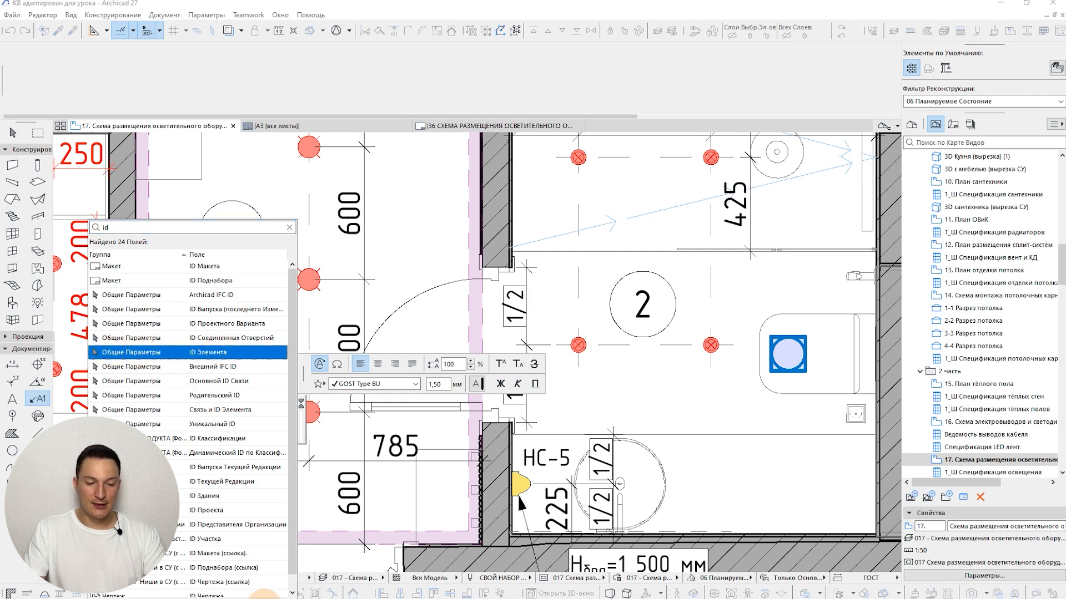
key(Return)
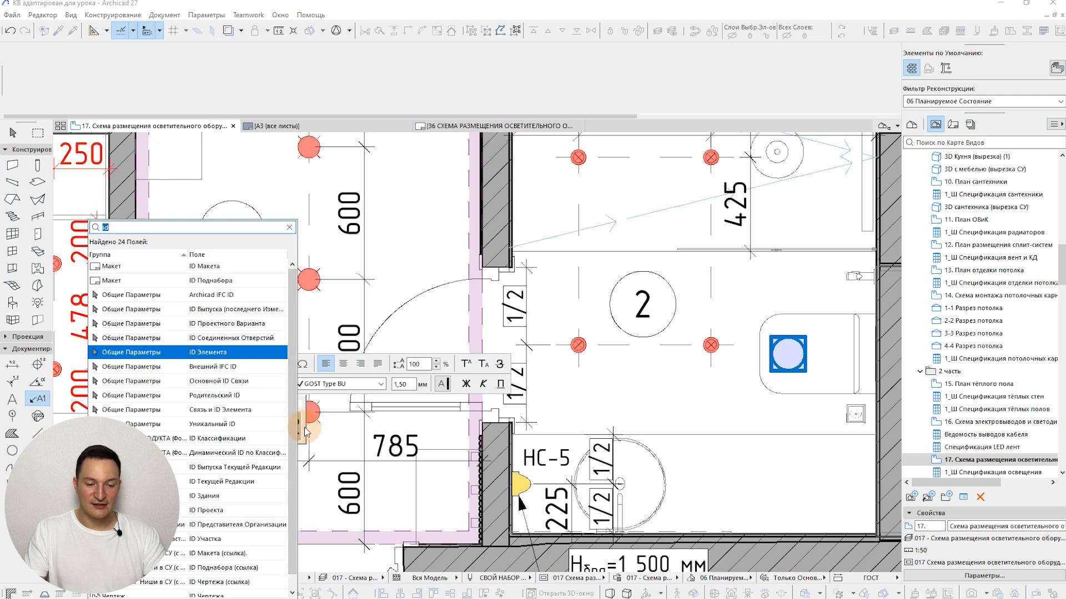
click(341, 432)
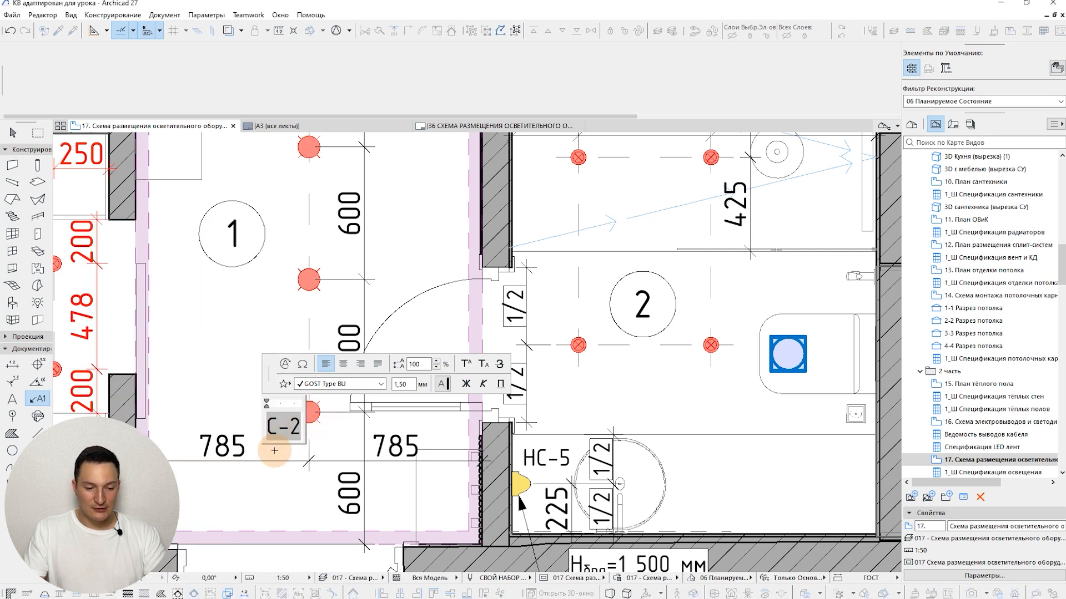
click(278, 483)
scroll(280, 426, up, 1)
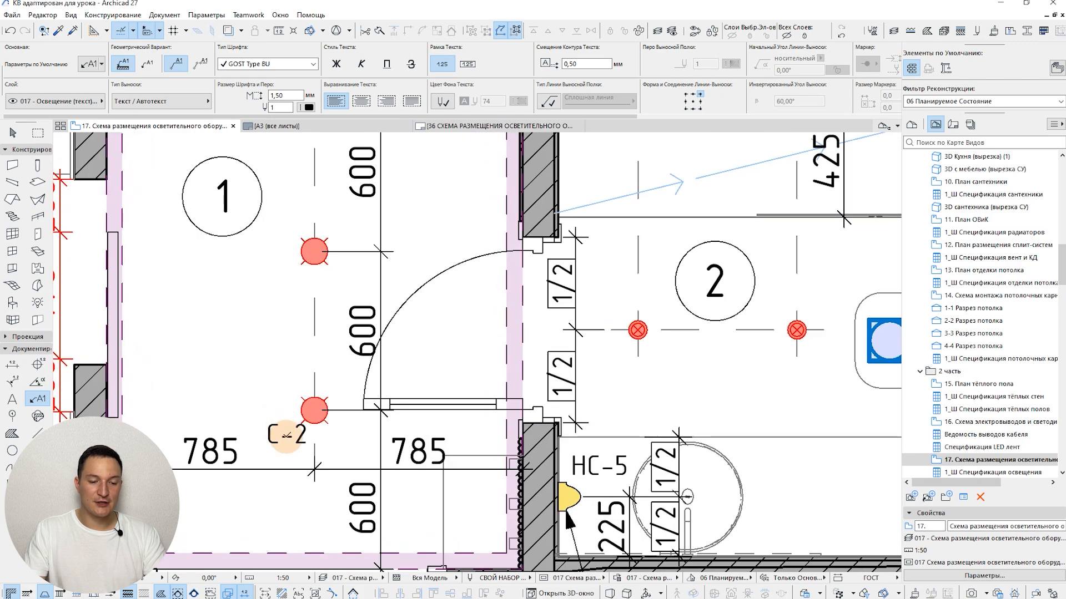
key(Escape)
Look over the luminaires across the lighting plan that have no labels yet
scroll(272, 450, down, 1)
scroll(275, 451, down, 1)
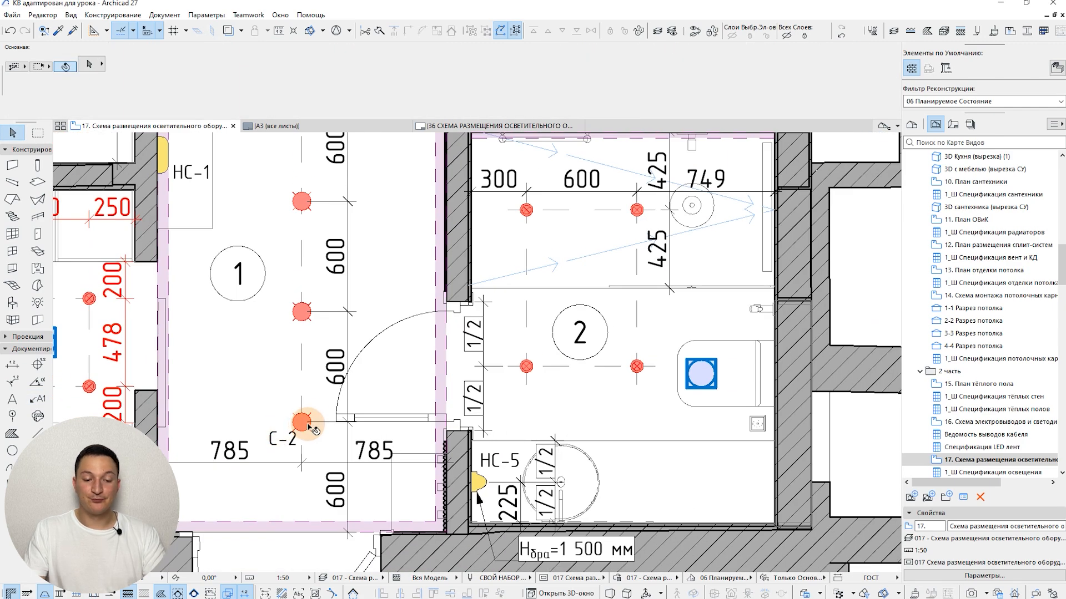
scroll(558, 348, down, 3)
middle_drag(398, 272, 418, 370)
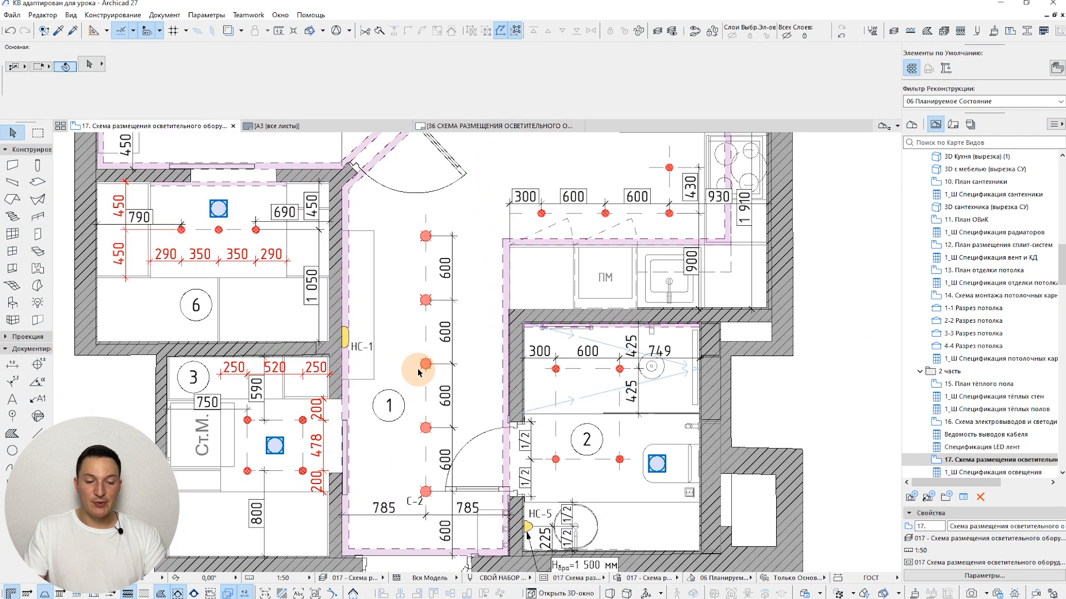
scroll(418, 371, down, 1)
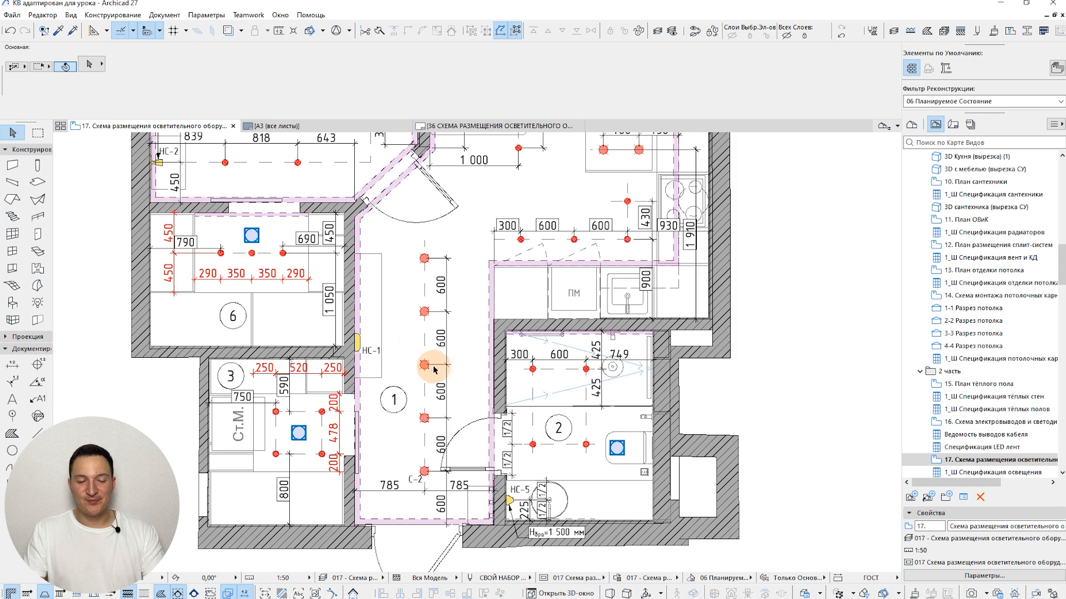
scroll(309, 295, down, 2)
middle_drag(382, 260, 331, 392)
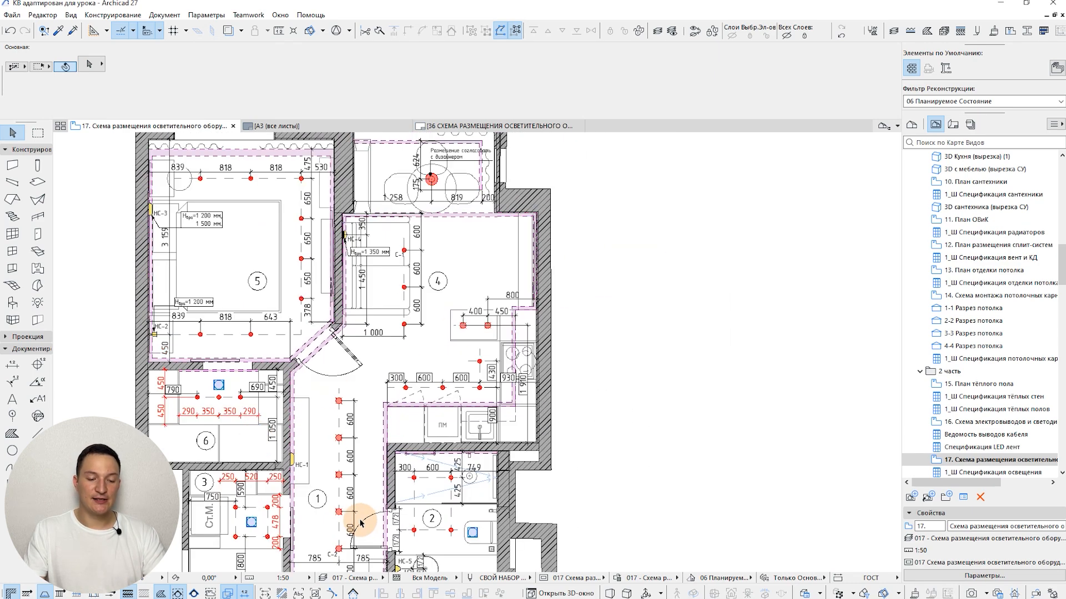
Try labelling further corridor luminaires one by one with the settings picked up from the C-2 label, and undo it
middle_drag(361, 519, 359, 370)
scroll(327, 442, up, 3)
alt+click(330, 367)
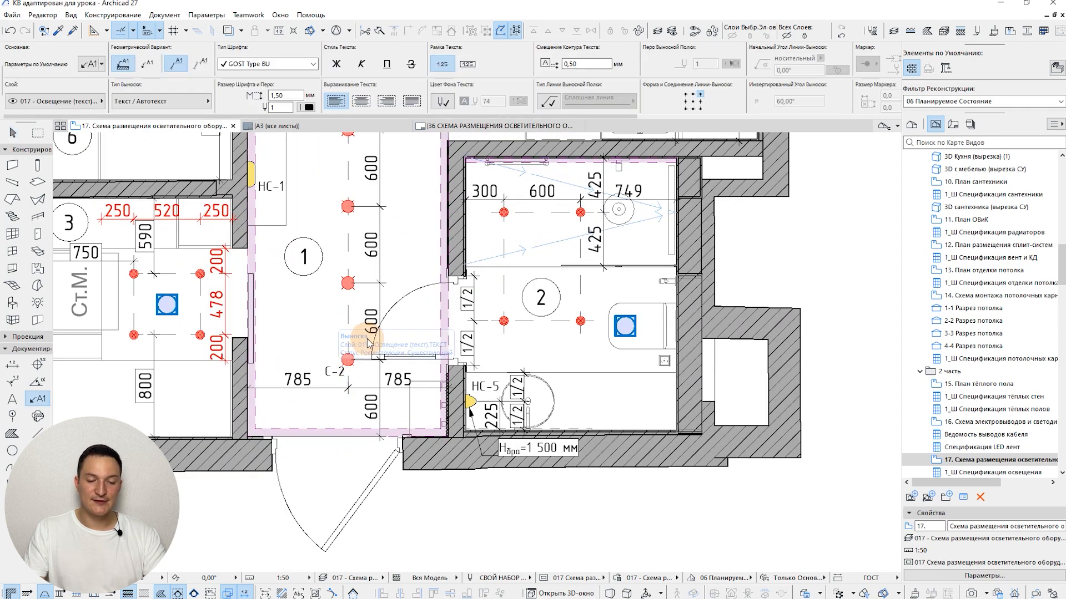
scroll(350, 299, up, 1)
click(347, 279)
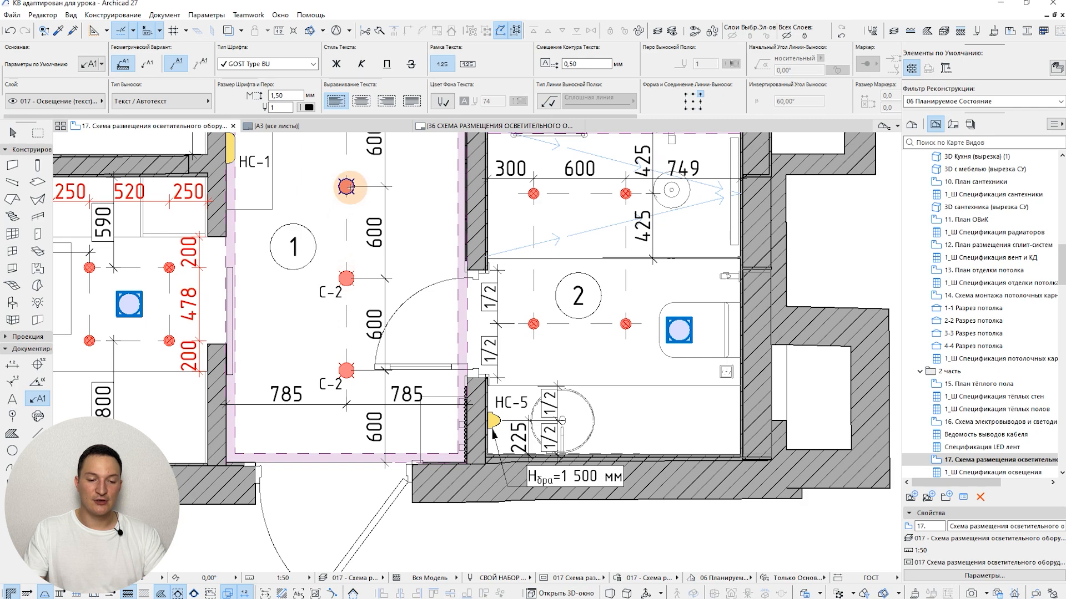
click(346, 187)
scroll(351, 315, down, 2)
key(Escape)
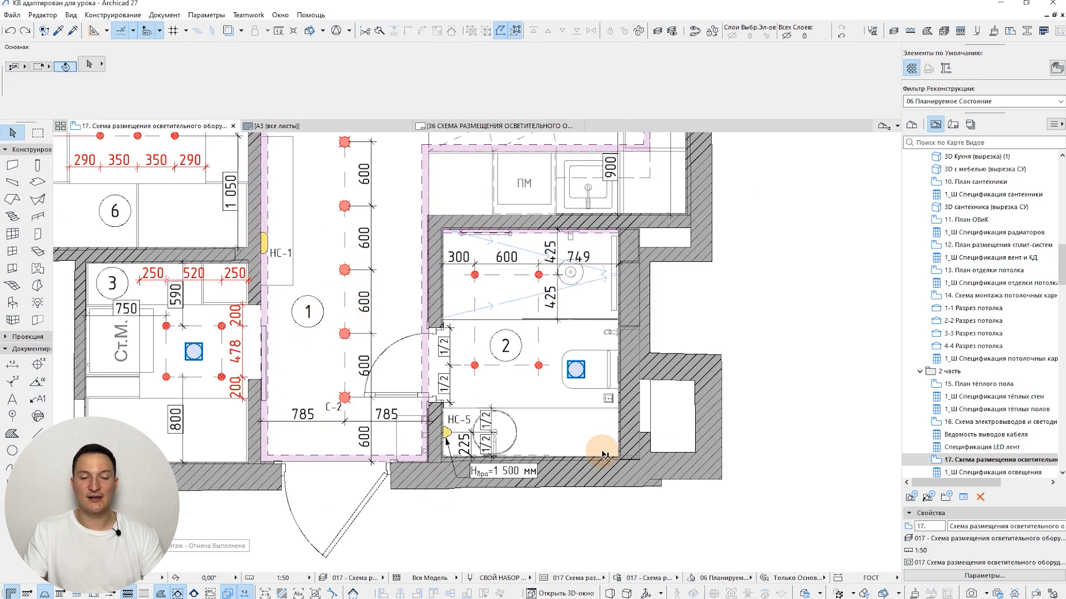
Transfer the settings of the C-2 label in the corridor to the Label tool's defaults
scroll(555, 357, down, 2)
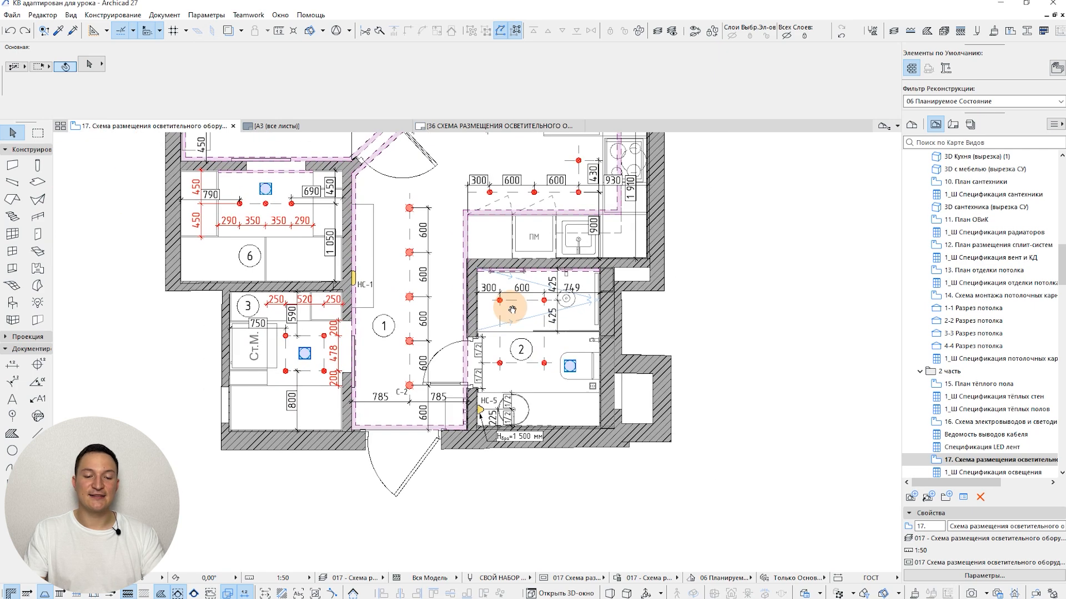
middle_drag(516, 302, 551, 464)
middle_drag(443, 431, 456, 252)
scroll(452, 403, up, 4)
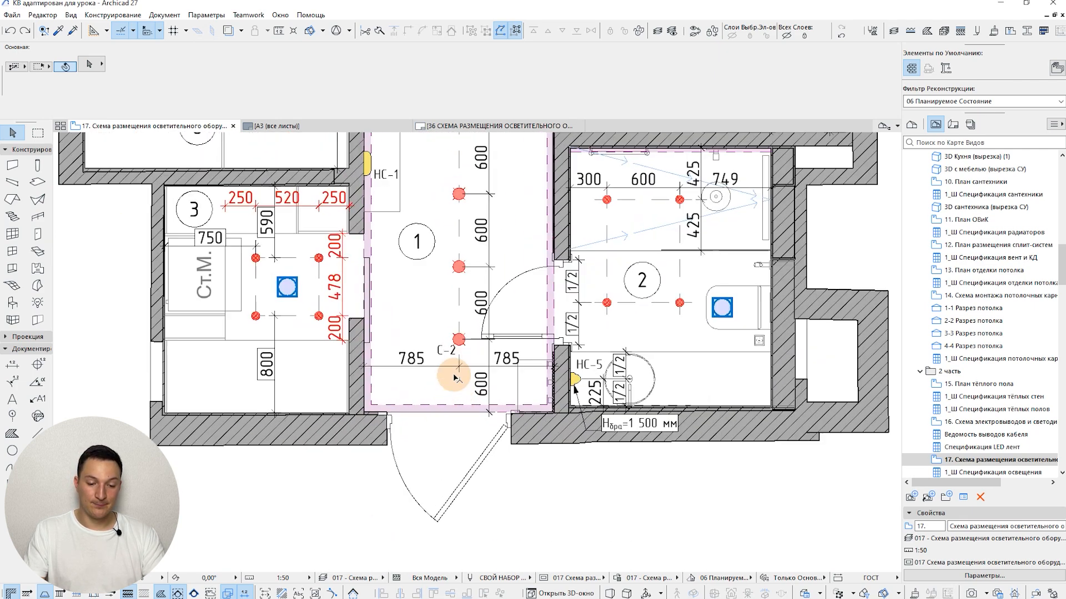
alt+click(436, 315)
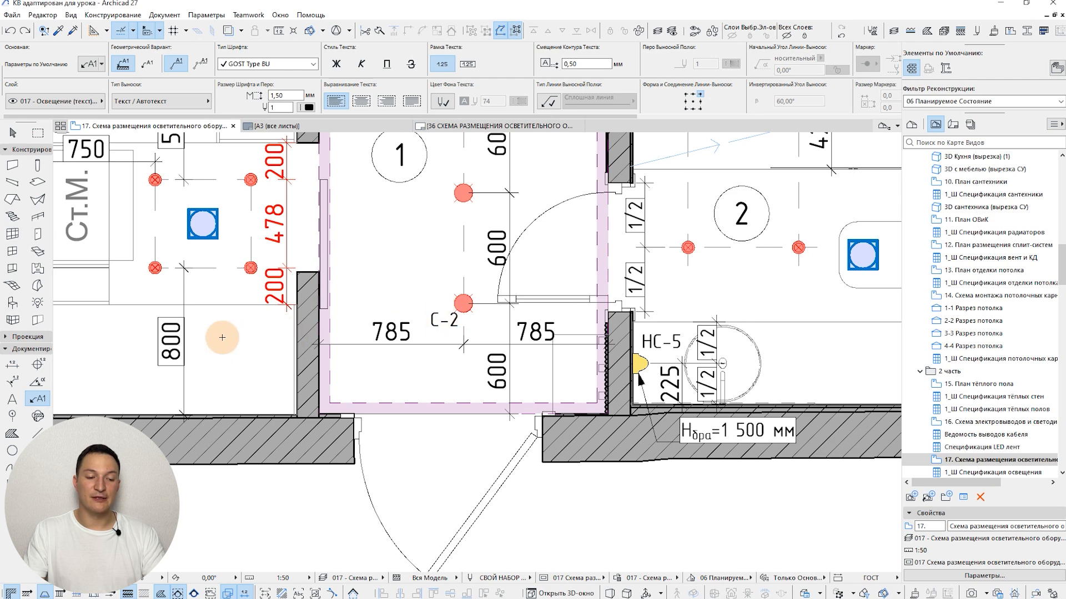
key(Escape)
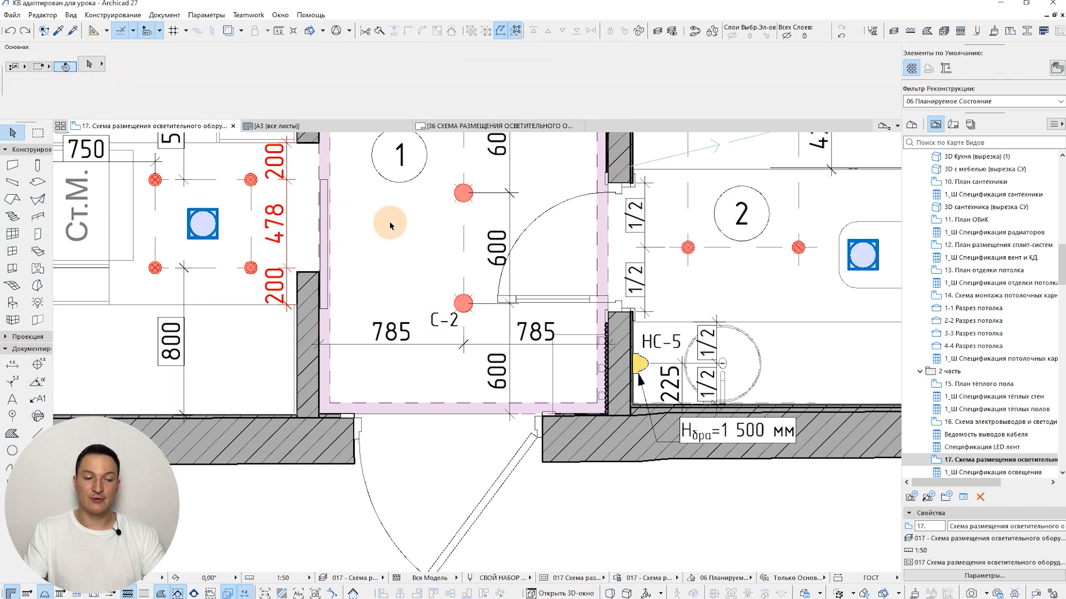
Select the lowest corridor luminaire and hide all layers except the one it is on
scroll(499, 281, down, 3)
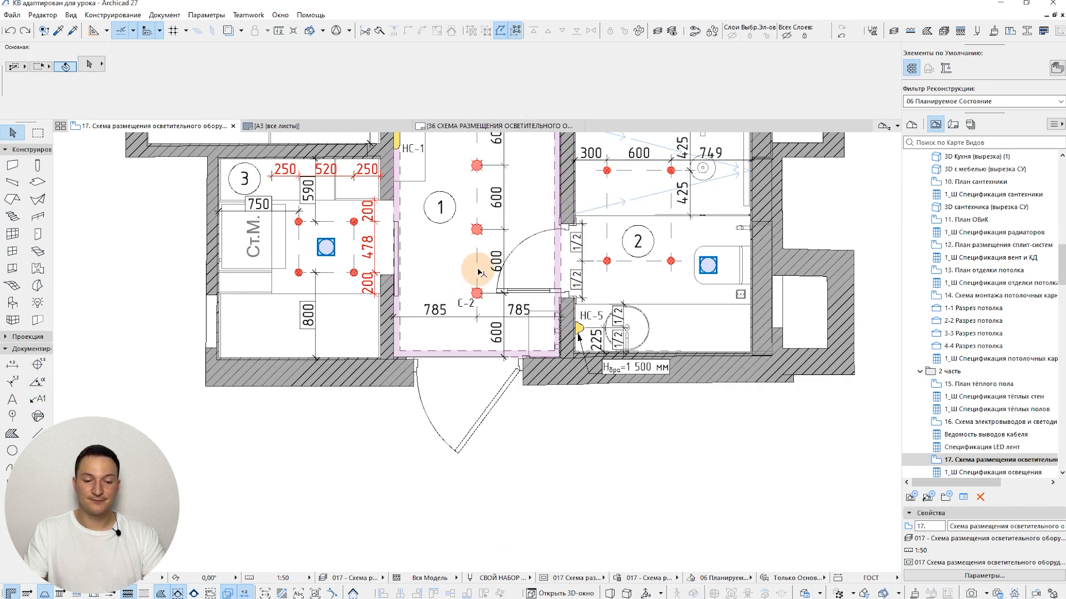
click(481, 298)
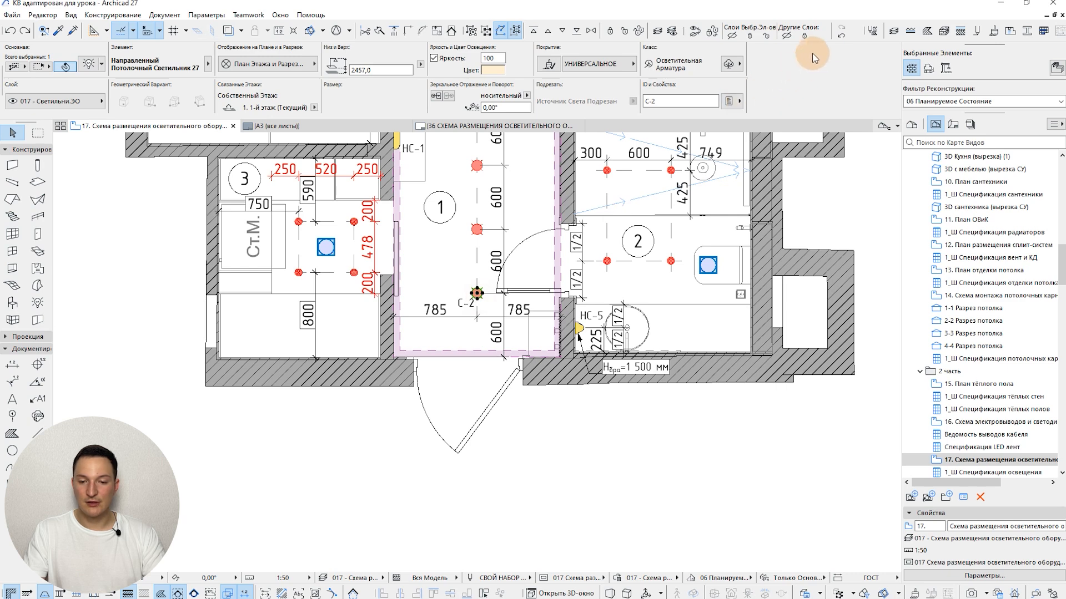
click(786, 35)
Select all the luminaires across the whole apartment plan on the isolated layer
scroll(618, 238, down, 3)
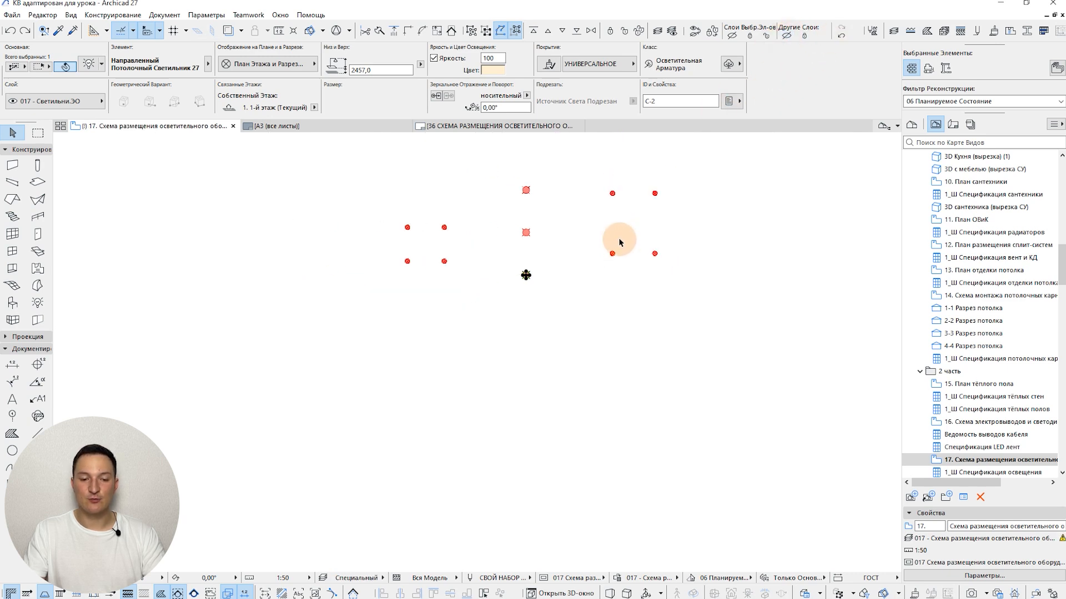
middle_drag(618, 238, 425, 511)
middle_drag(449, 382, 505, 240)
scroll(389, 274, down, 1)
middle_drag(390, 273, 403, 320)
click(306, 179)
click(599, 461)
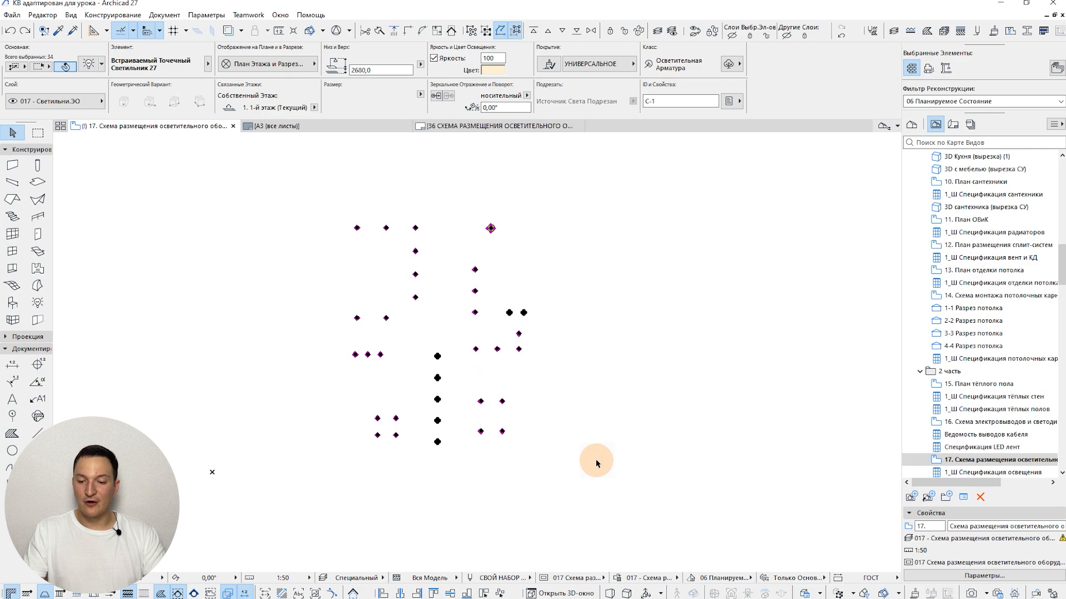
Reopen view 17, the lighting equipment placement plan, to restore its layers with the luminaires still selected
double_click(993, 459)
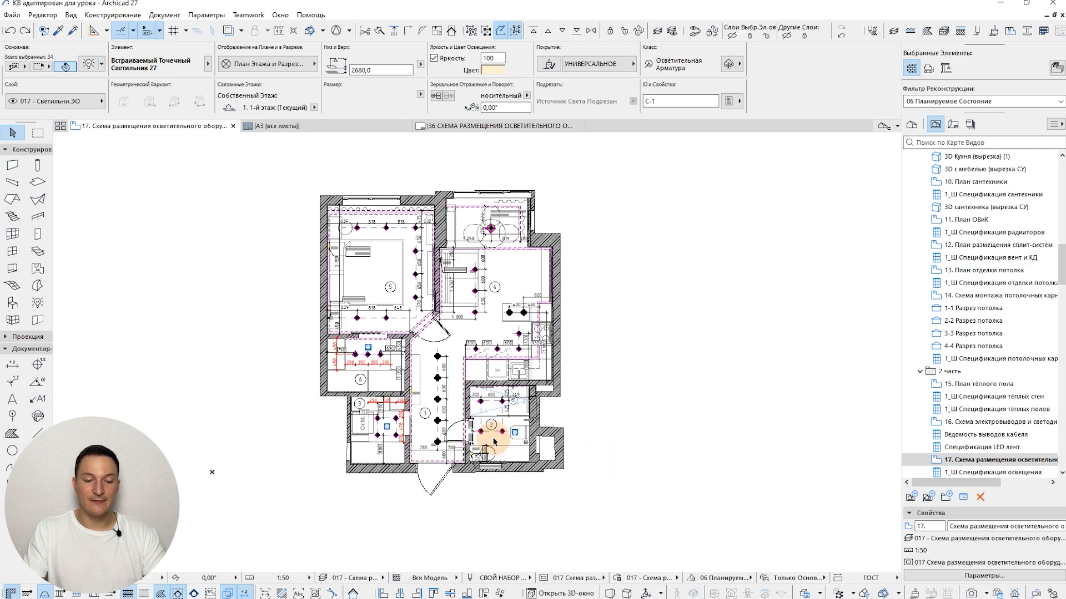
scroll(494, 441, up, 4)
scroll(511, 451, down, 2)
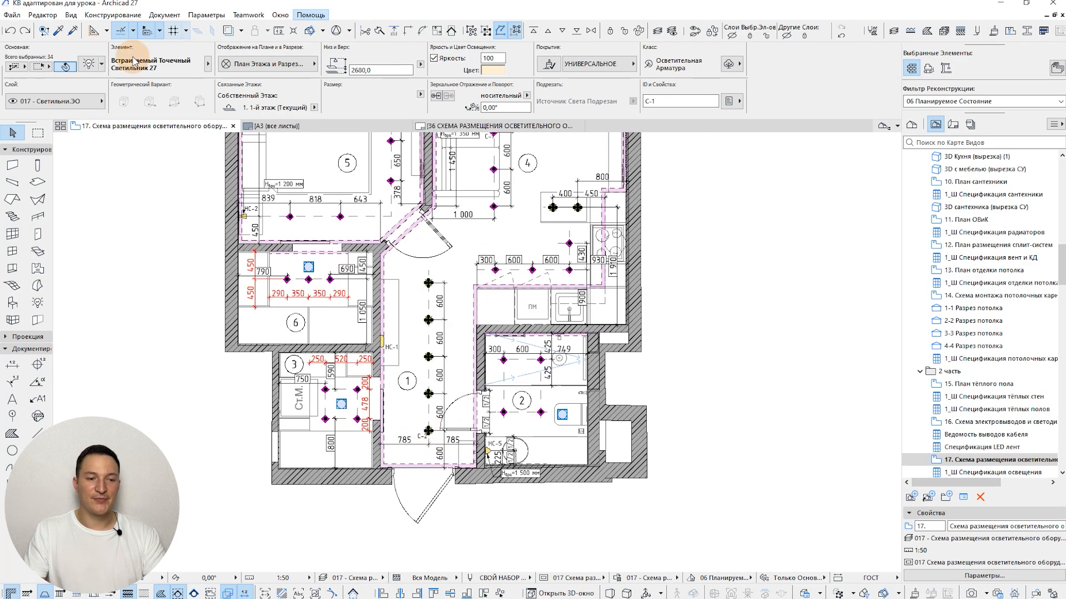
Attach labels to all the selected luminaires on the lighting plan in one operation
click(165, 15)
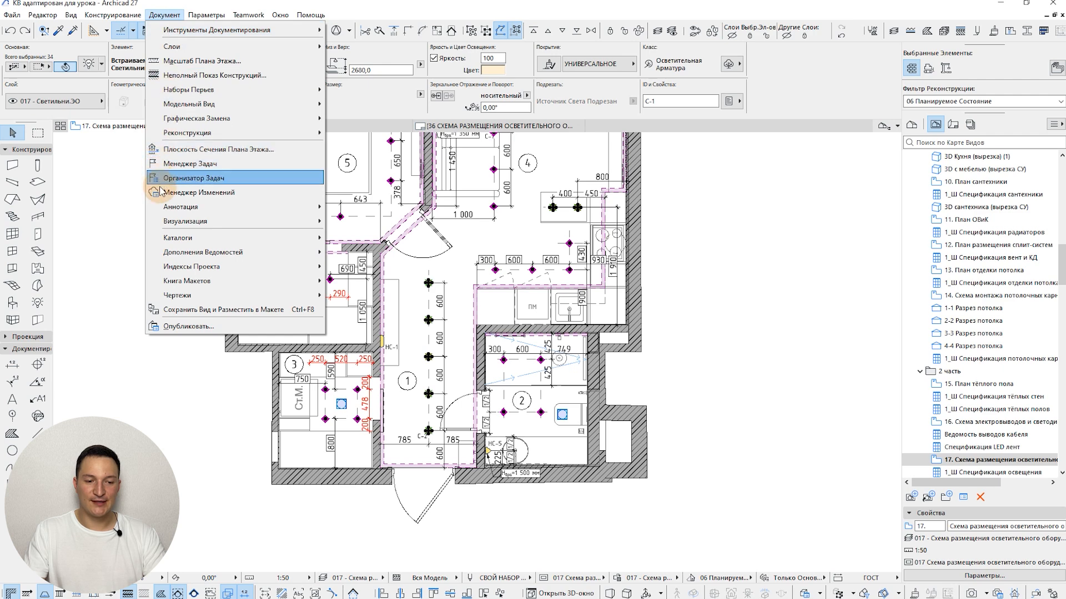
mouse_move(165, 209)
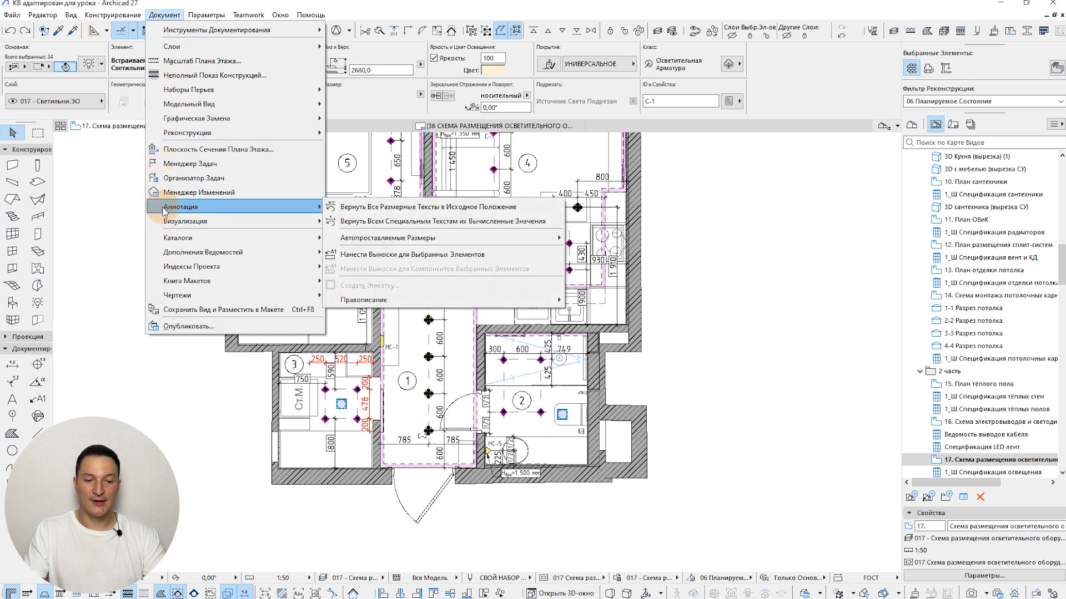
click(512, 255)
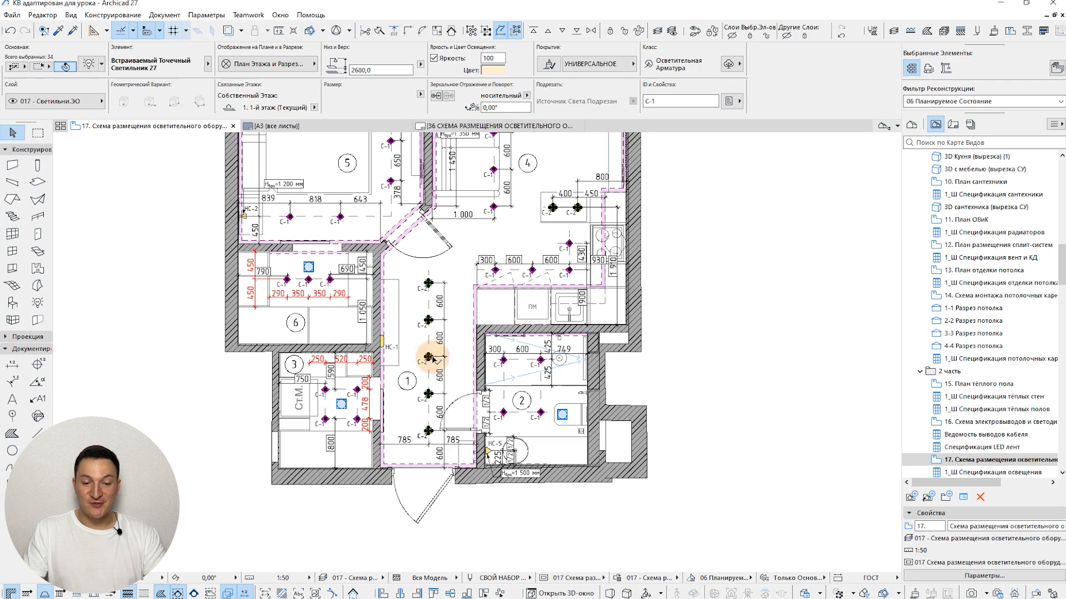
Move the C-3 label above room 4 to the lower right of its ceiling luminaire, clear of the 175 dimension, and clear the selection
scroll(400, 436, up, 3)
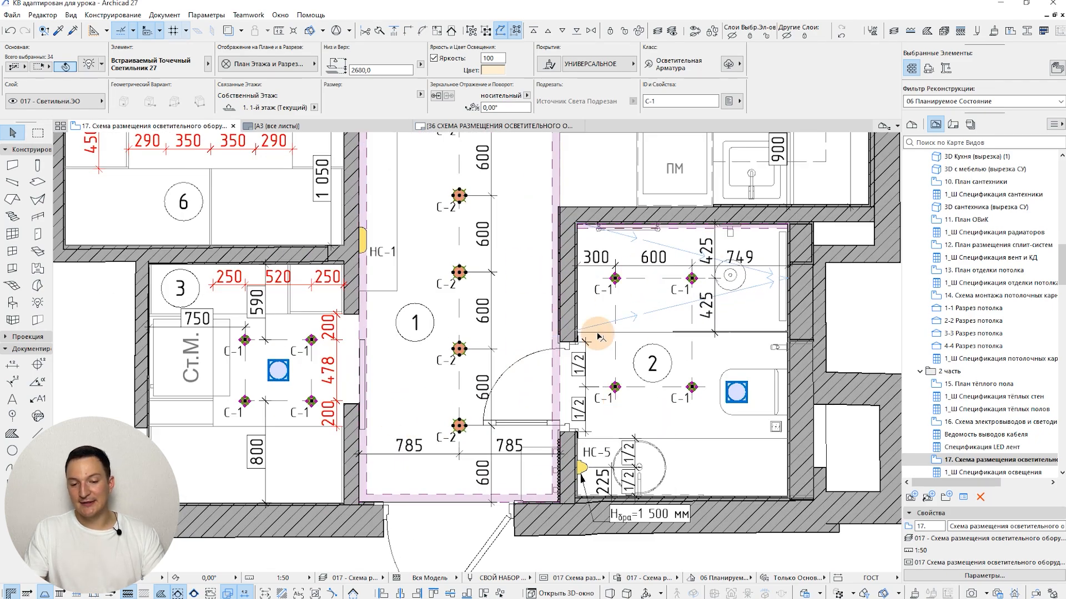
middle_drag(643, 375, 618, 547)
middle_drag(395, 259, 335, 472)
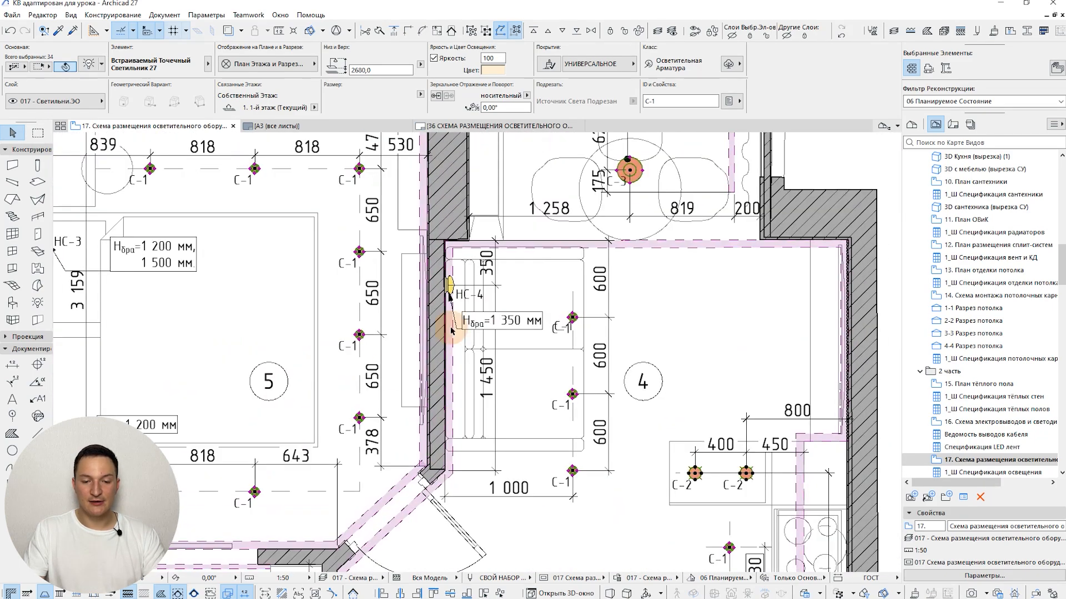
middle_drag(676, 178, 544, 301)
scroll(543, 297, up, 3)
click(423, 325)
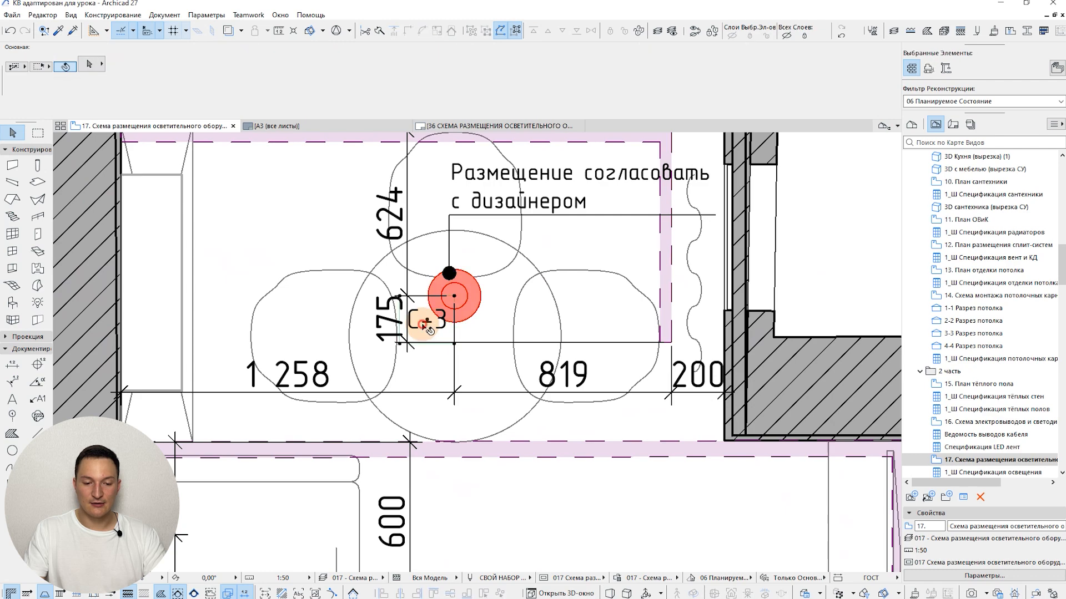
drag(427, 327, 489, 321)
key(Escape)
Examine the placement of the C-1, C-2 and C-3 labels beside the luminaires throughout the apartment plan
scroll(488, 328, down, 4)
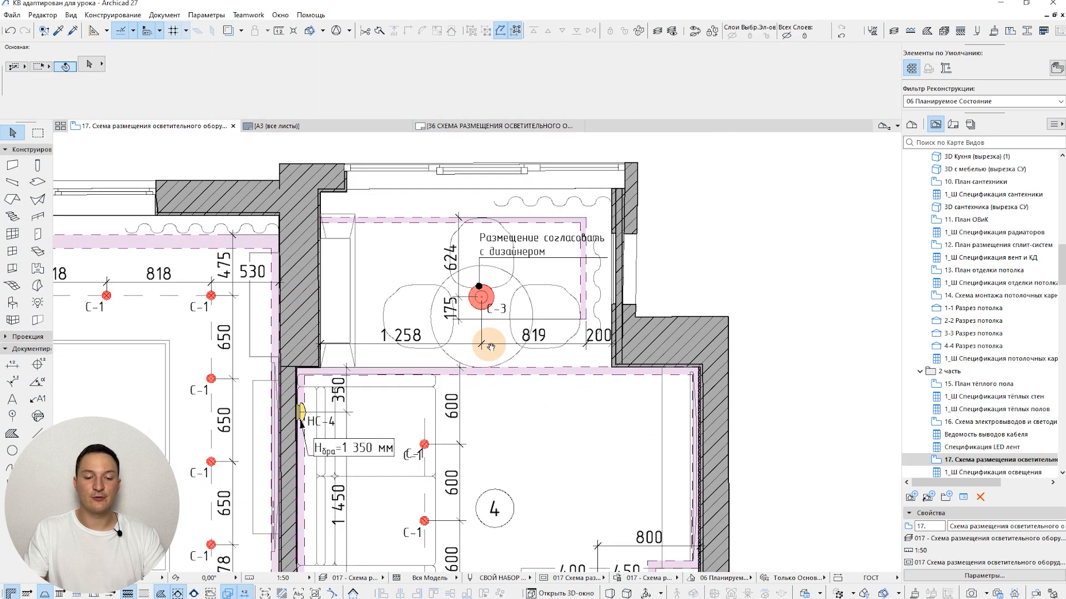
middle_drag(491, 347, 518, 288)
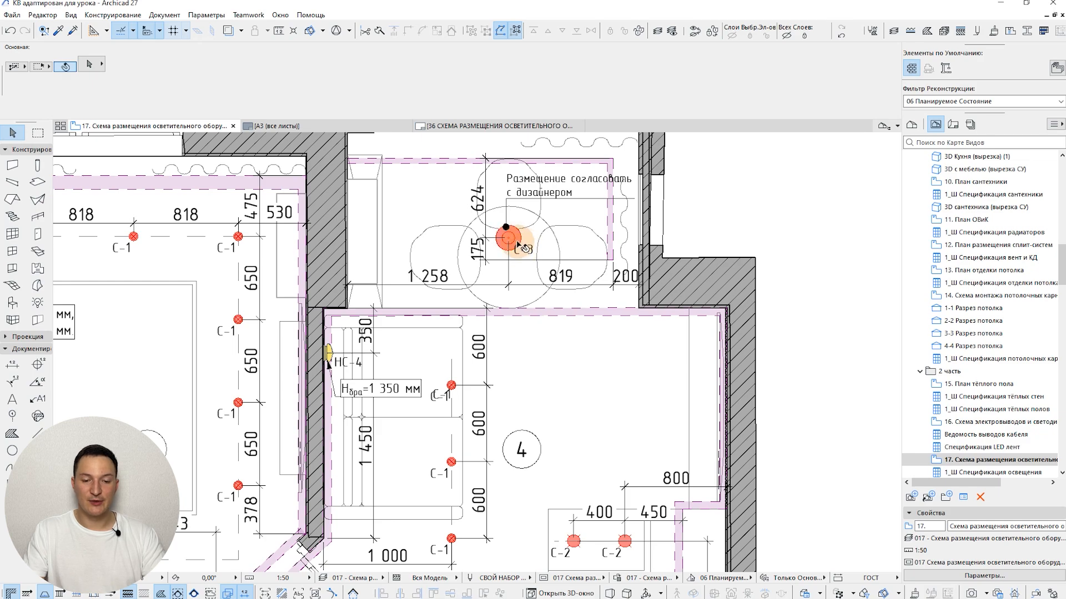
scroll(516, 247, up, 3)
scroll(530, 264, down, 4)
middle_drag(404, 354, 588, 191)
scroll(391, 360, up, 1)
middle_drag(628, 403, 511, 269)
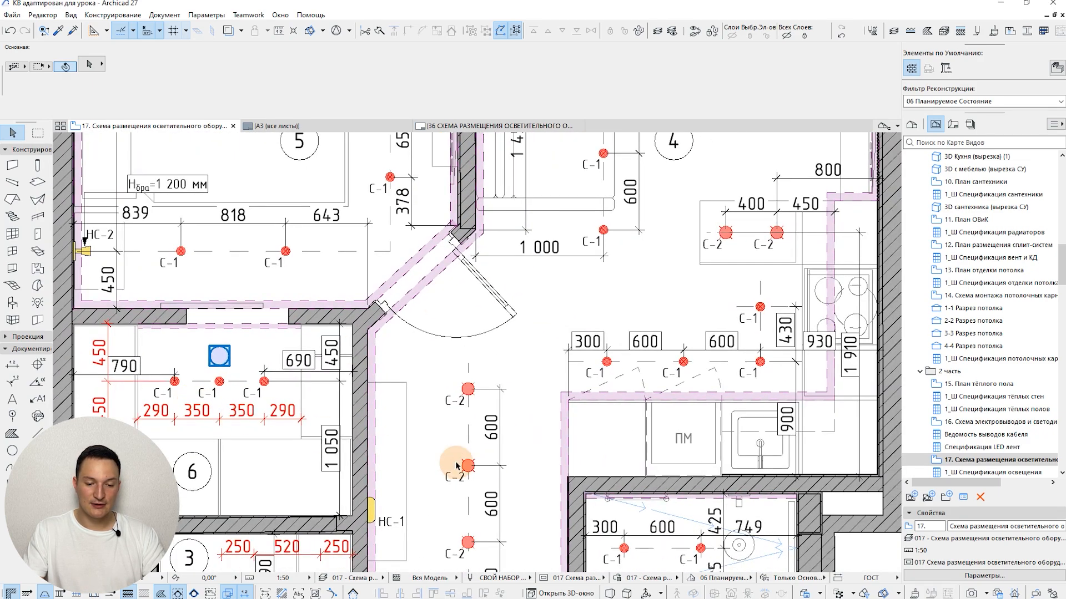
middle_drag(452, 459, 468, 300)
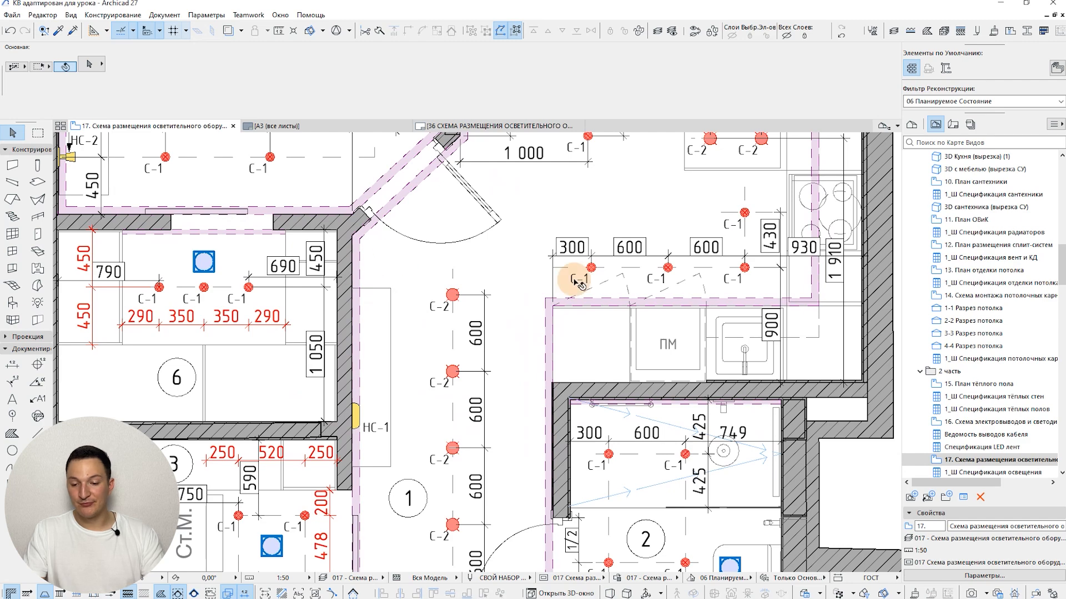
scroll(571, 280, down, 2)
middle_drag(561, 227, 525, 295)
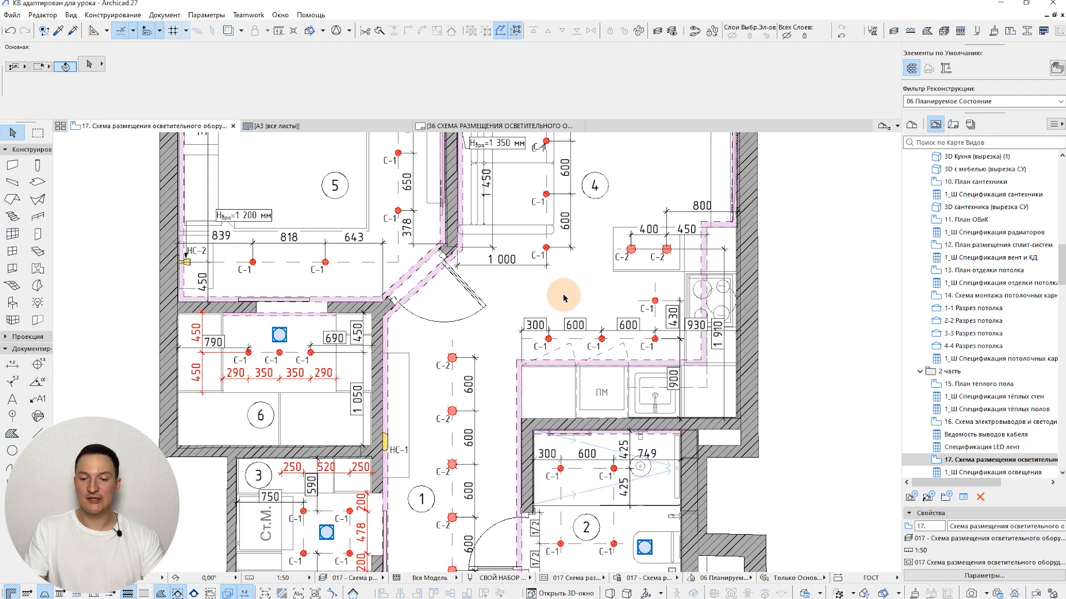
Switch to layout 36, deselect the plan drawing and check its luminaire labels against the lighting legend
click(536, 126)
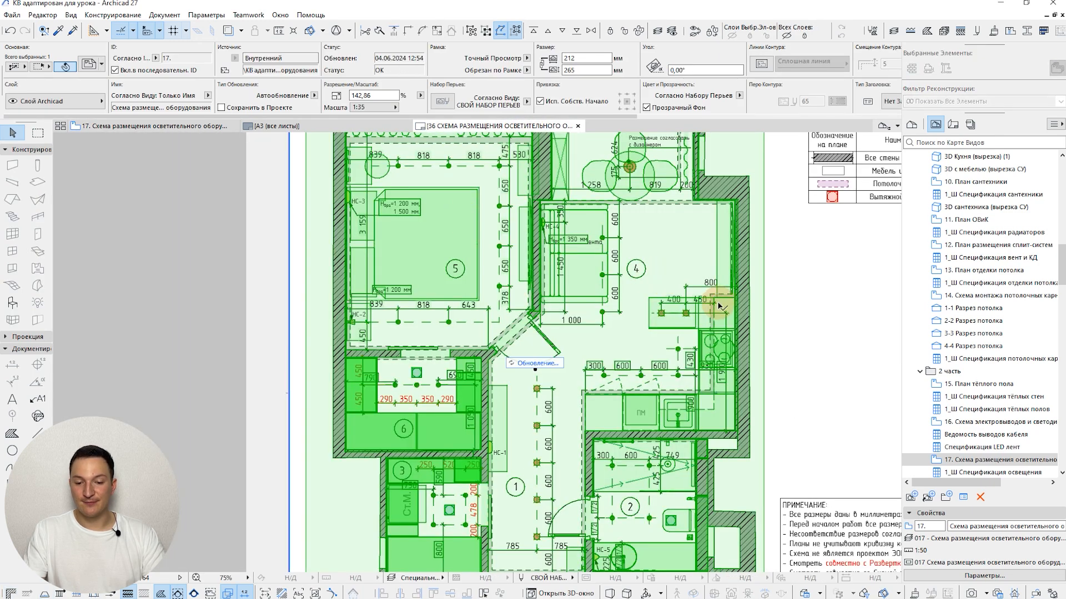
scroll(721, 304, down, 5)
scroll(713, 331, up, 4)
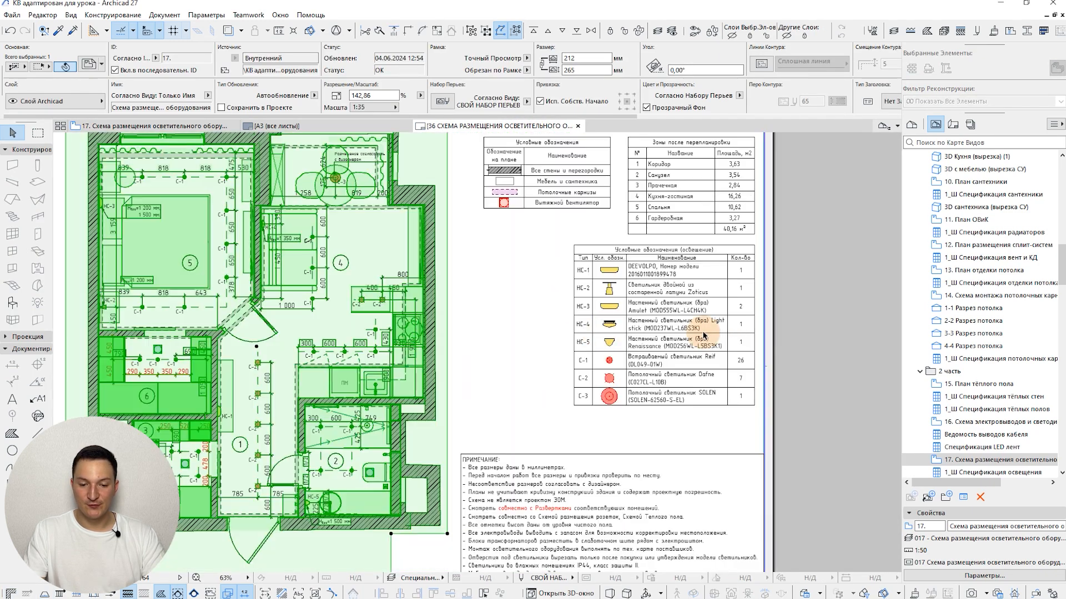
click(547, 333)
scroll(647, 367, up, 2)
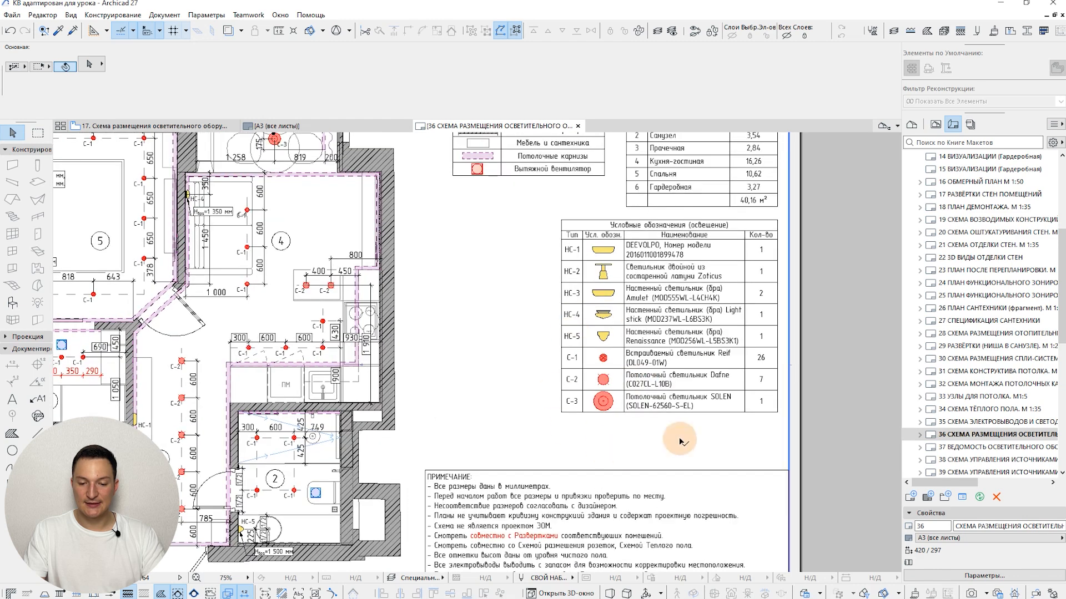
scroll(541, 372, down, 2)
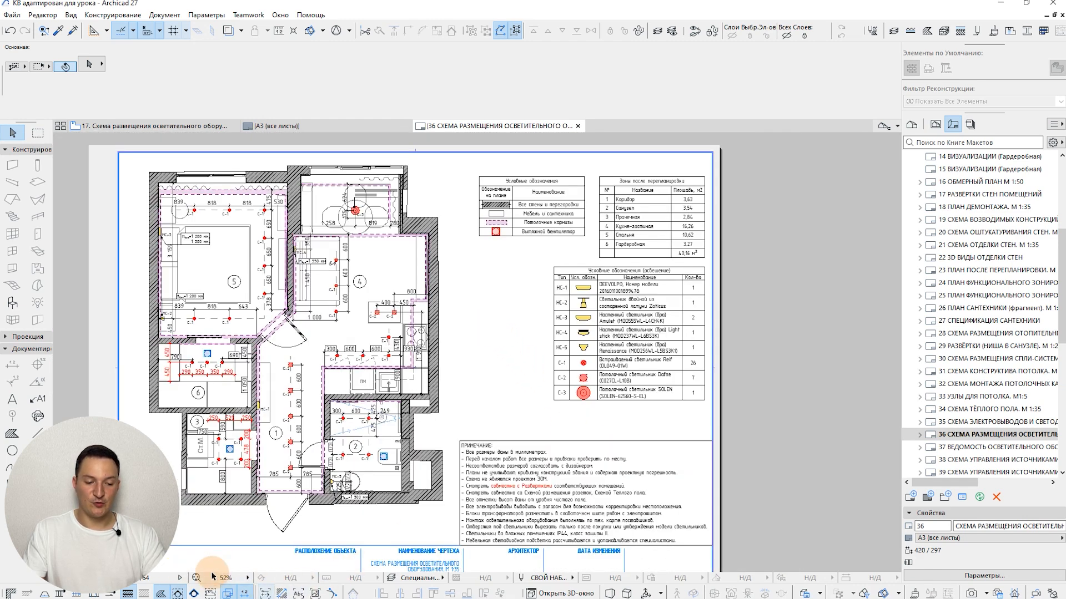
View the lighting equipment schedule on layout 37 and return to layout 36
click(179, 577)
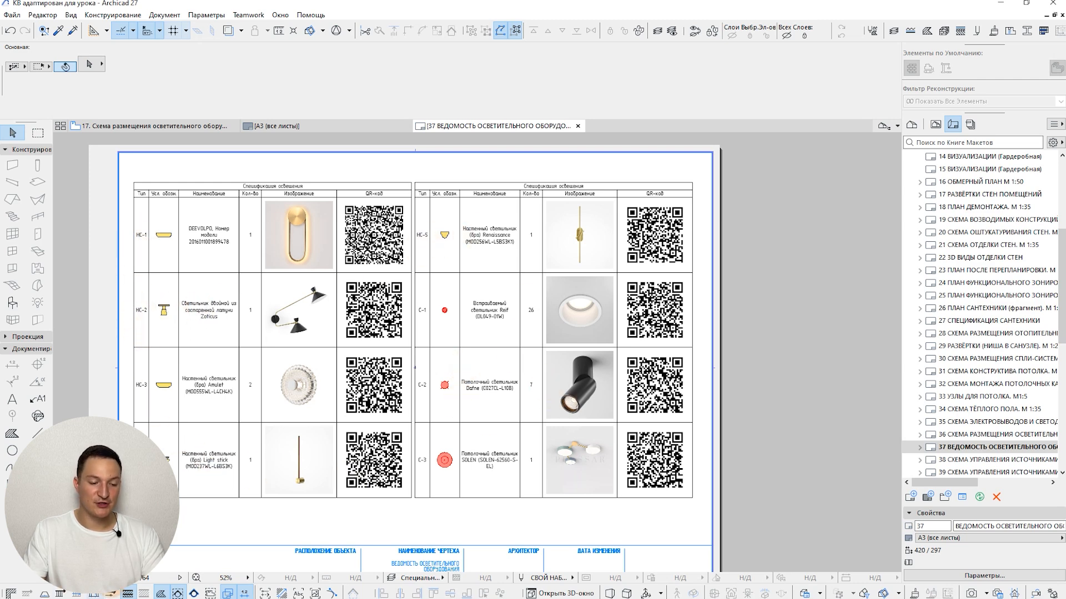
key(Page_Up)
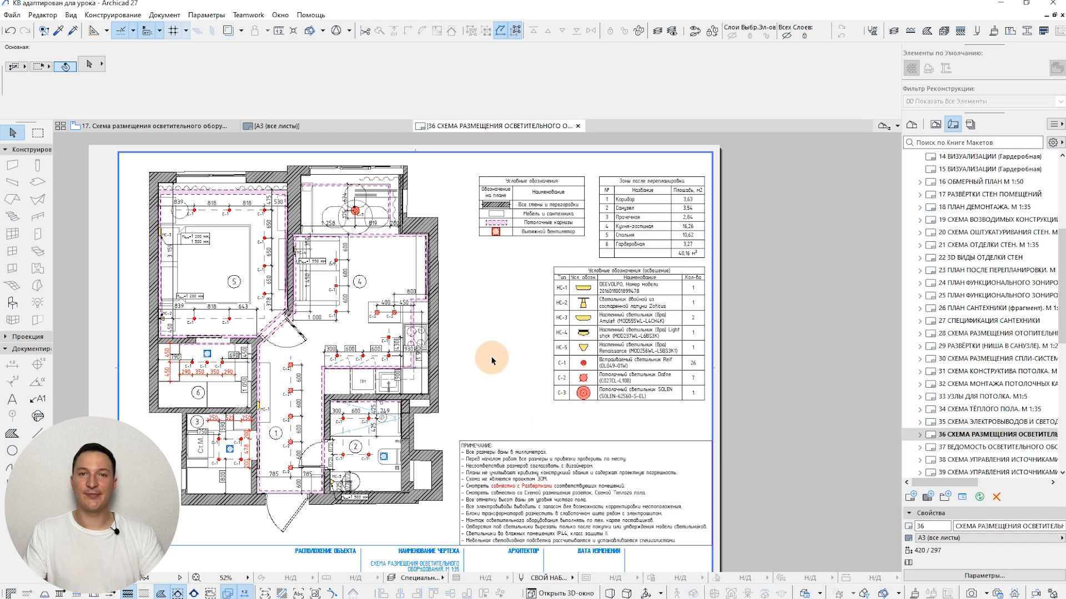
scroll(333, 379, up, 2)
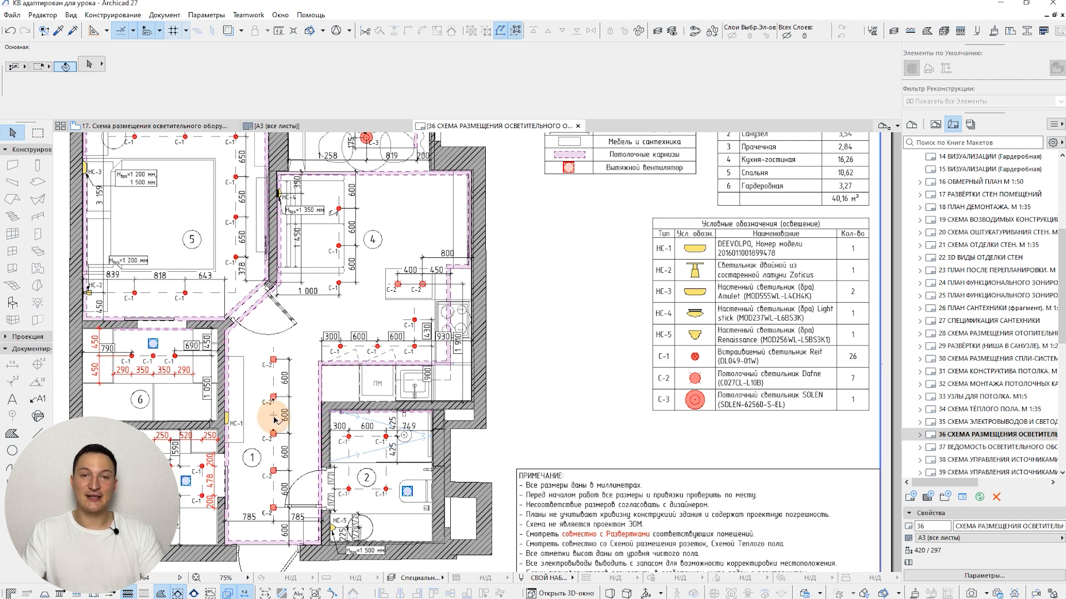
click(347, 336)
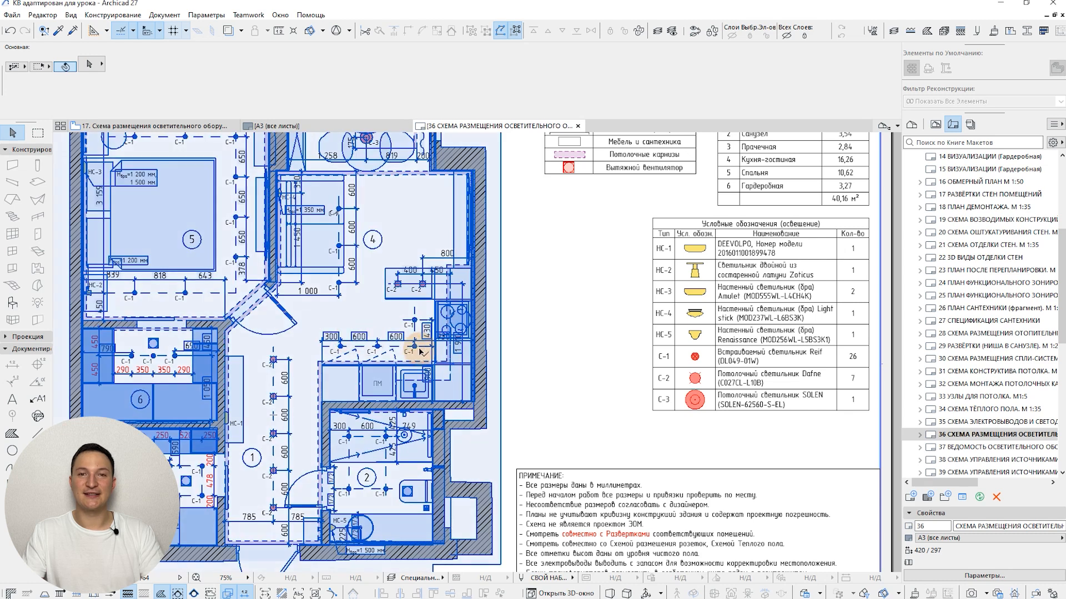
click(523, 337)
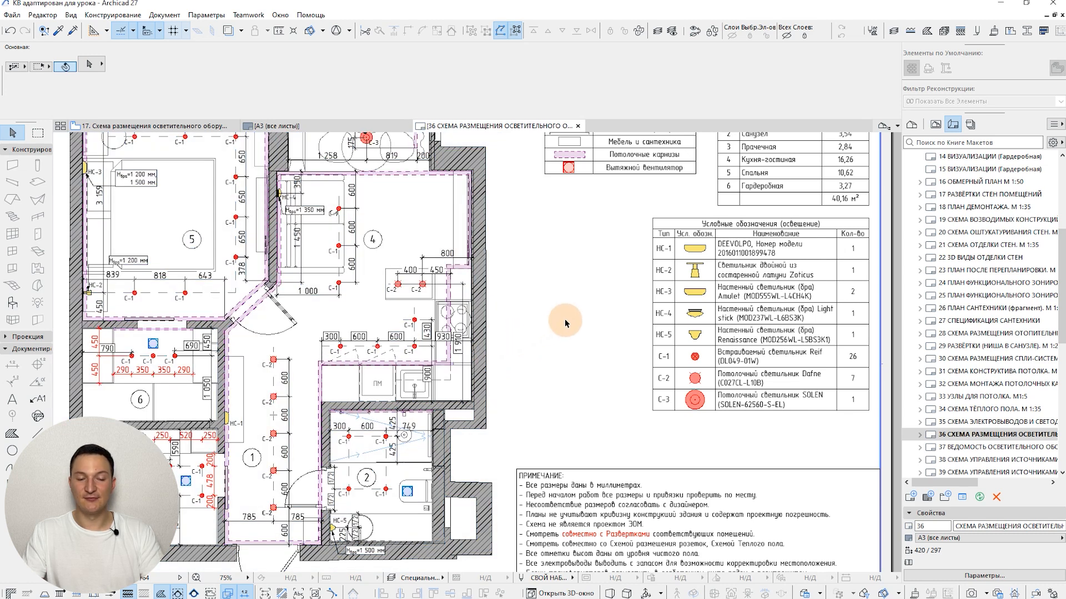